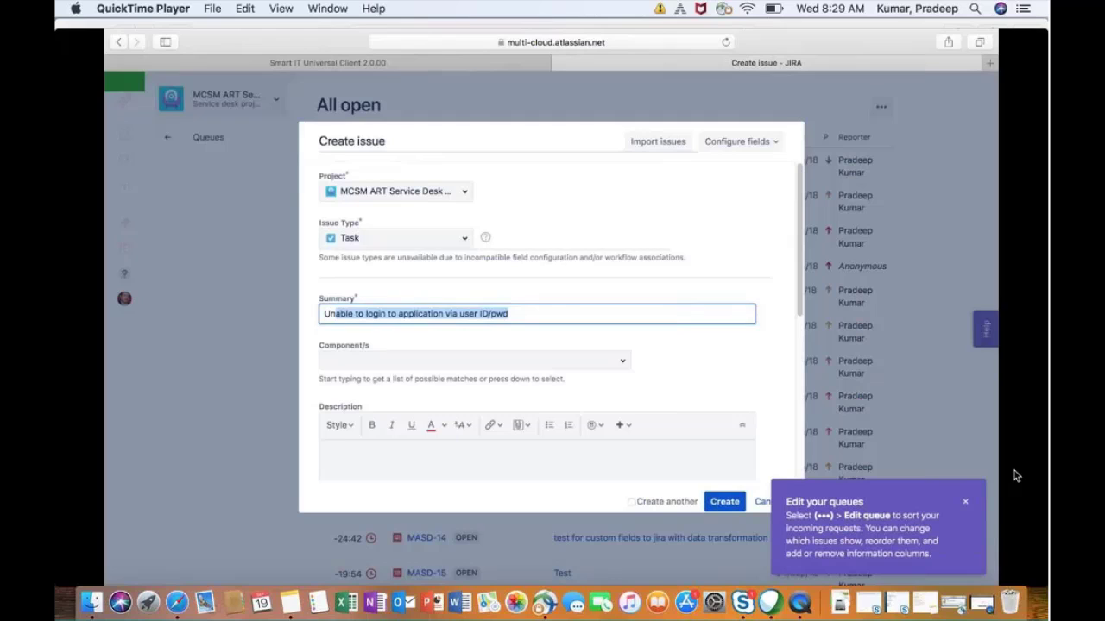
Set the component to Email and Collaboration Services and enter "Description of Unable to login to application via user ID/pwd" as the issue description.
{"action": "left_click", "coordinate": [572, 360]}
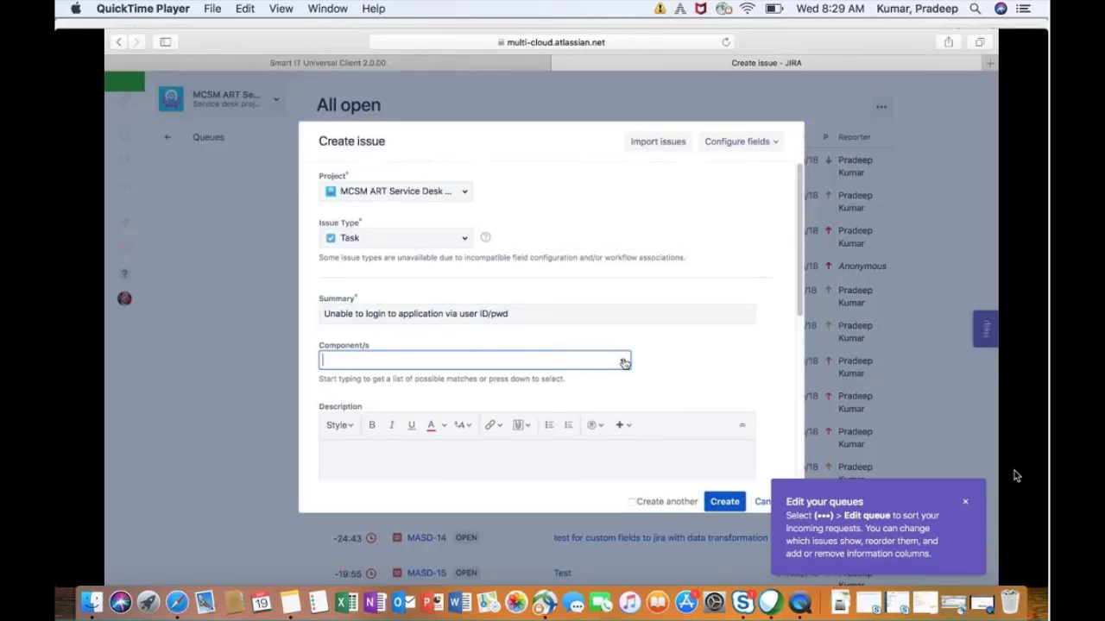
{"action": "left_click", "coordinate": [623, 361]}
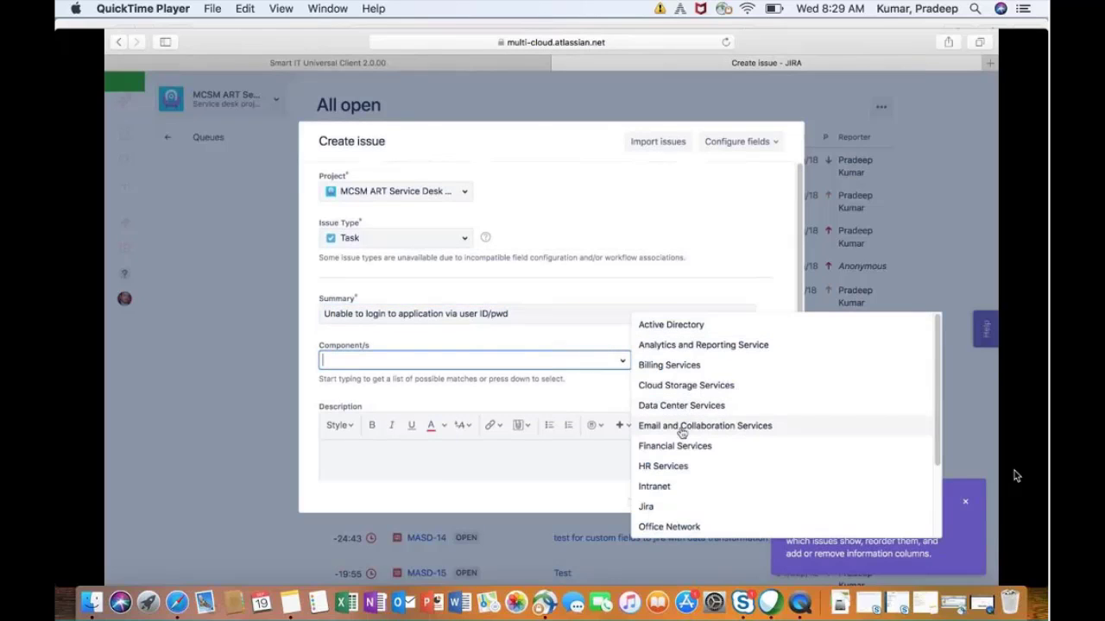
{"action": "left_click", "coordinate": [681, 433]}
{"action": "left_click", "coordinate": [458, 449]}
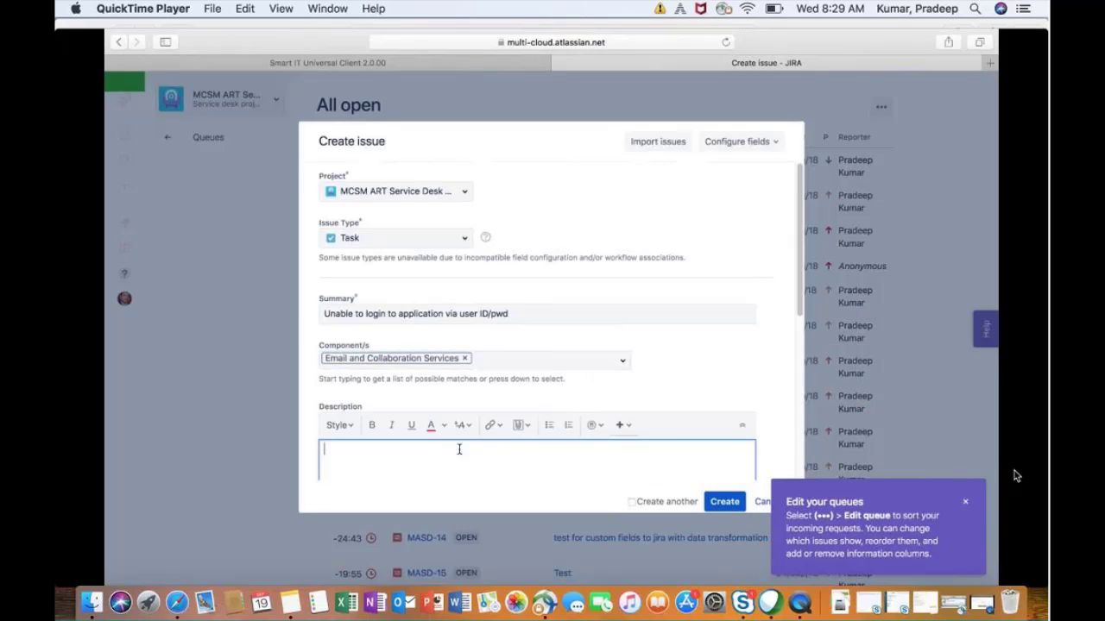
{"action": "type", "text": "Desc"}
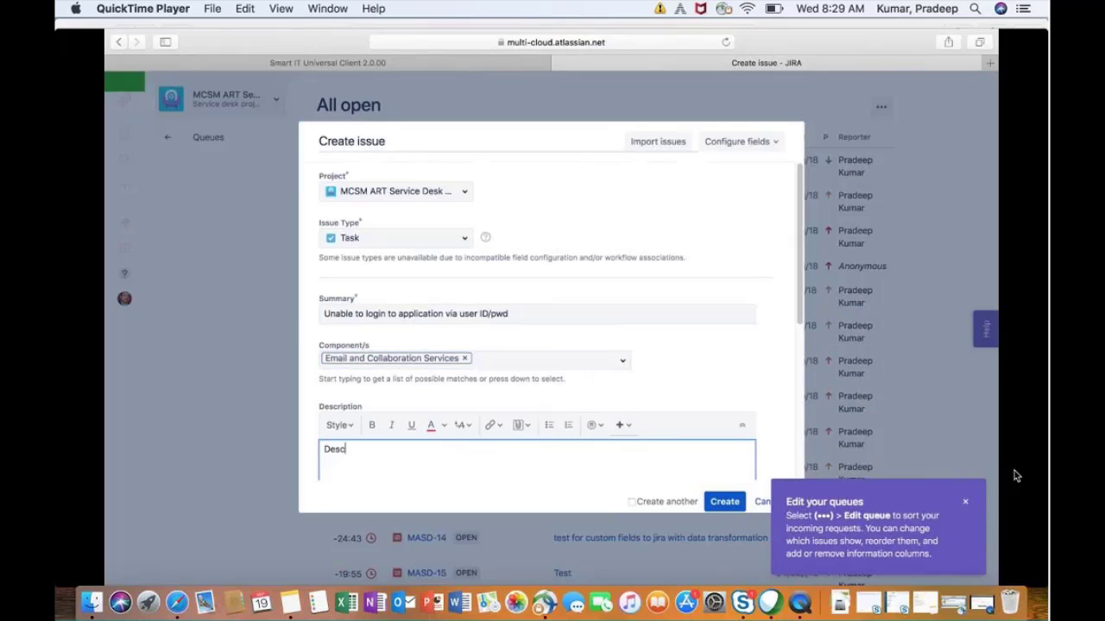
{"action": "type", "text": "ription of"}
{"action": "key", "text": "super+v"}
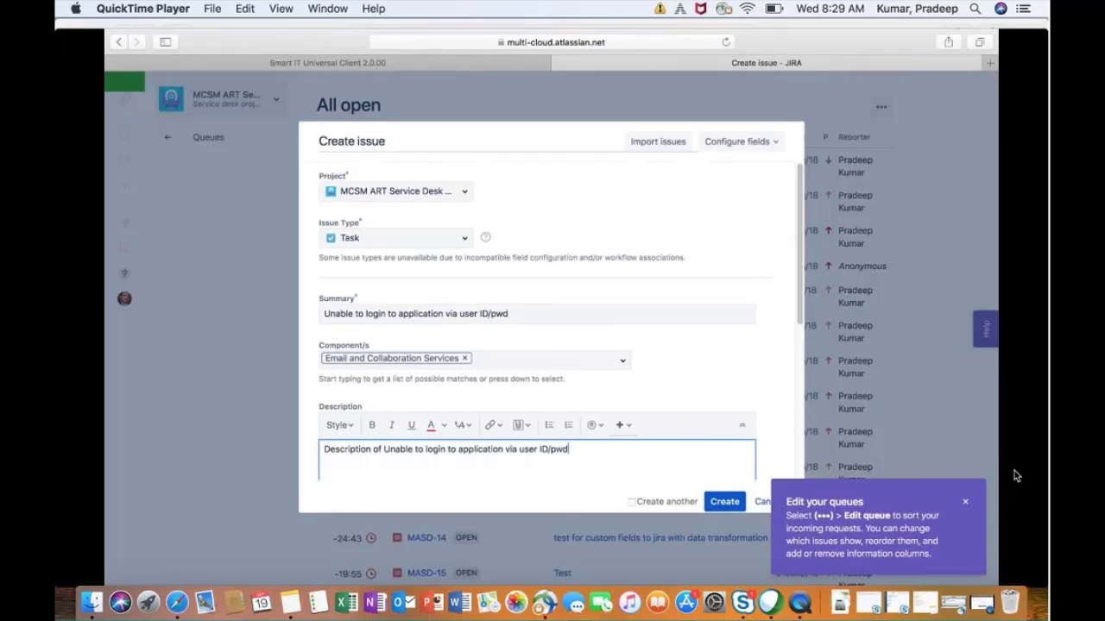
Create the issue, open its page from the creation notice, and reload it to check the Labels value.
{"action": "left_click", "coordinate": [724, 503]}
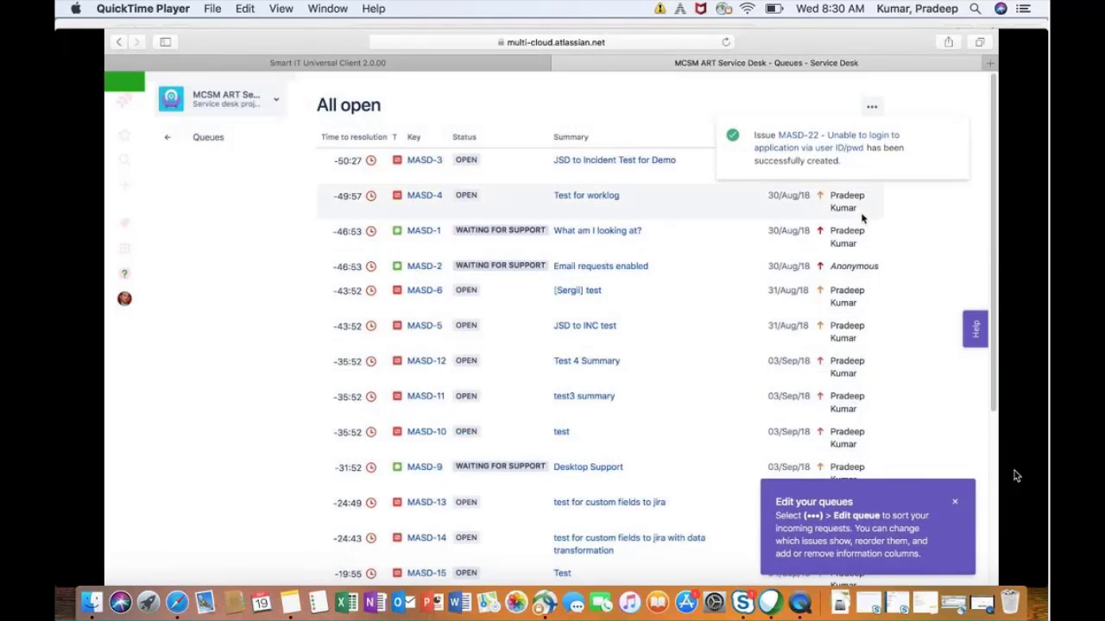
{"action": "left_click", "coordinate": [798, 145]}
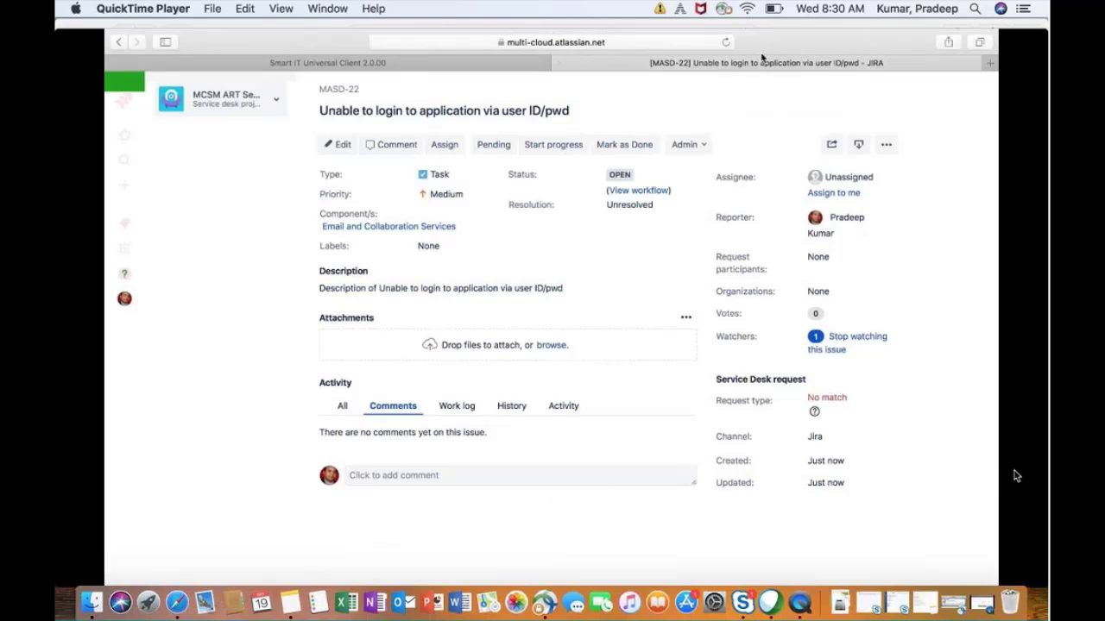
{"action": "left_click", "coordinate": [726, 42]}
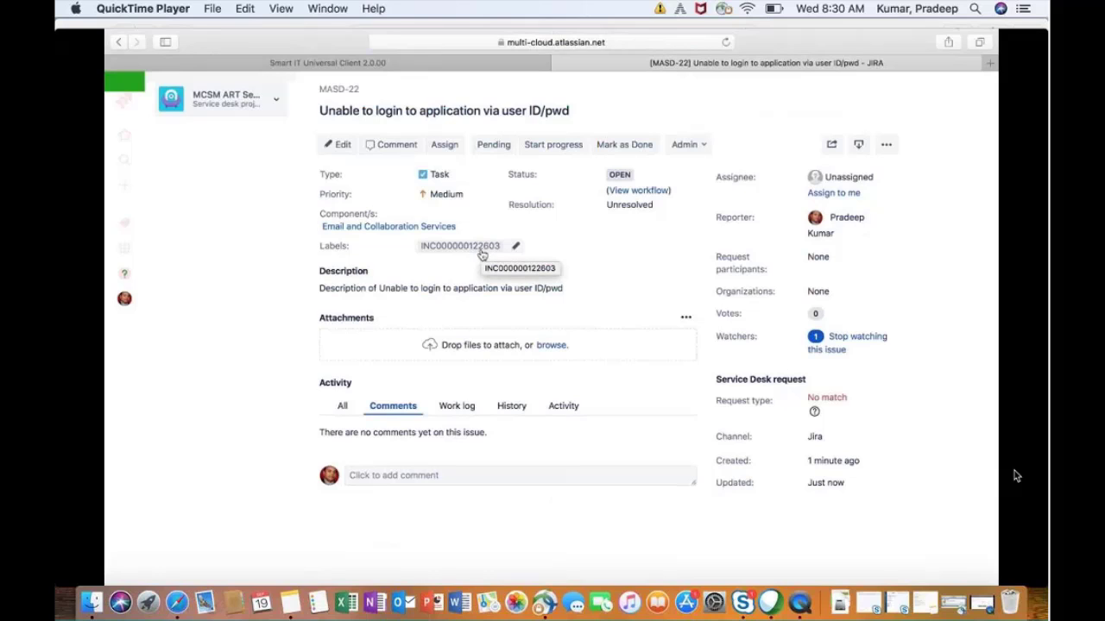
Switch to Remedy with Smart IT, search tickets for INC%122603, and open the full incident record.
{"action": "left_click", "coordinate": [365, 65]}
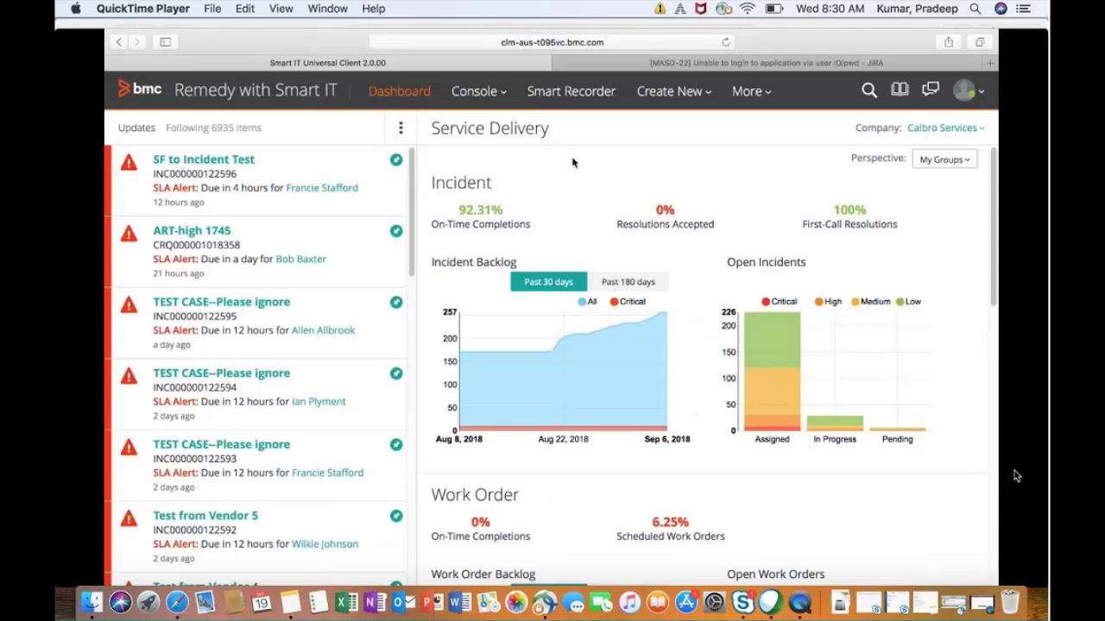
{"action": "left_click", "coordinate": [865, 93]}
{"action": "type", "text": "INC"}
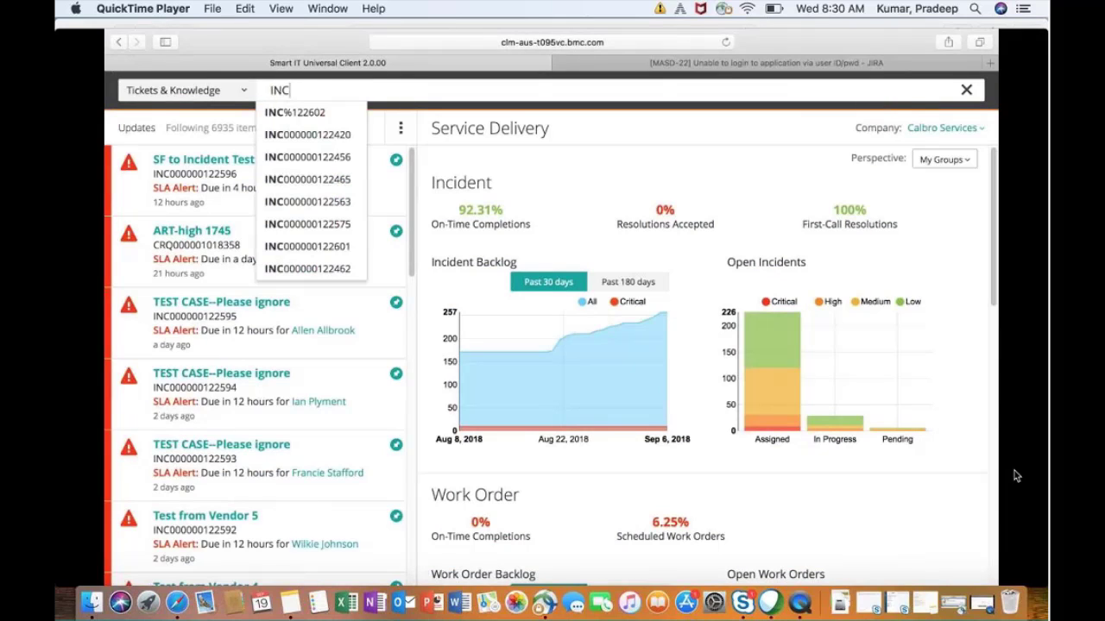
{"action": "type", "text": "%1"}
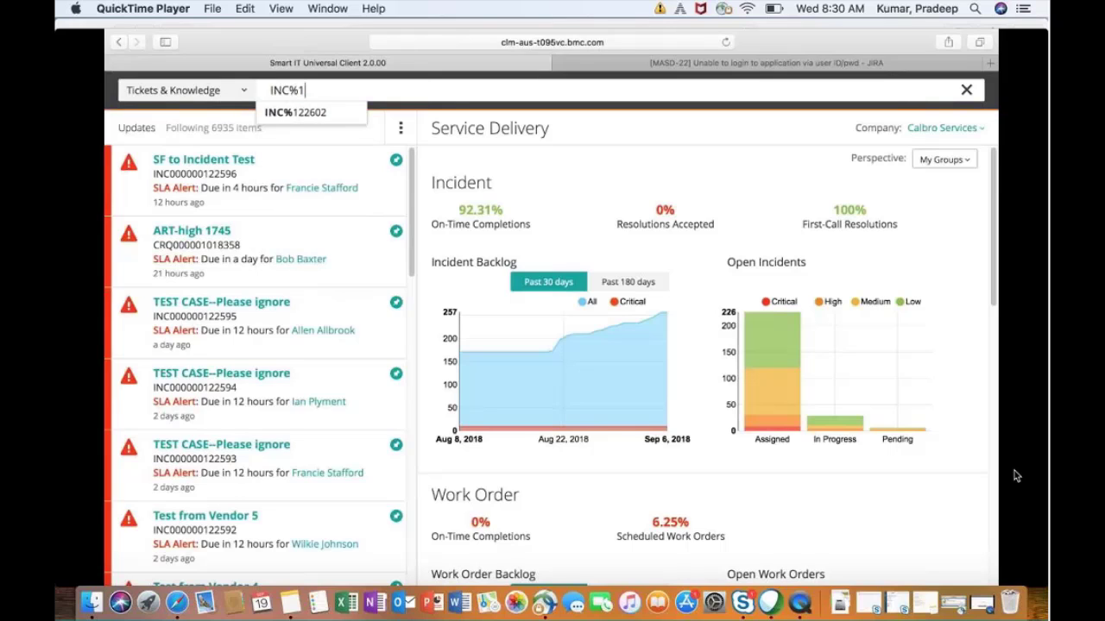
{"action": "type", "text": "22603"}
{"action": "key", "text": "Return"}
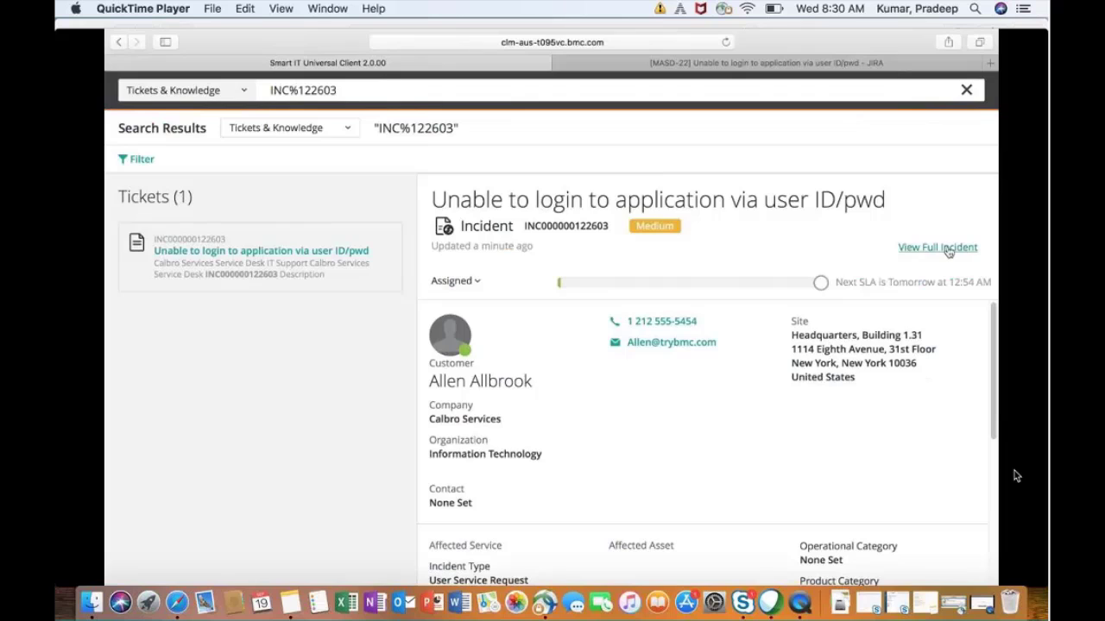
{"action": "left_click", "coordinate": [947, 248]}
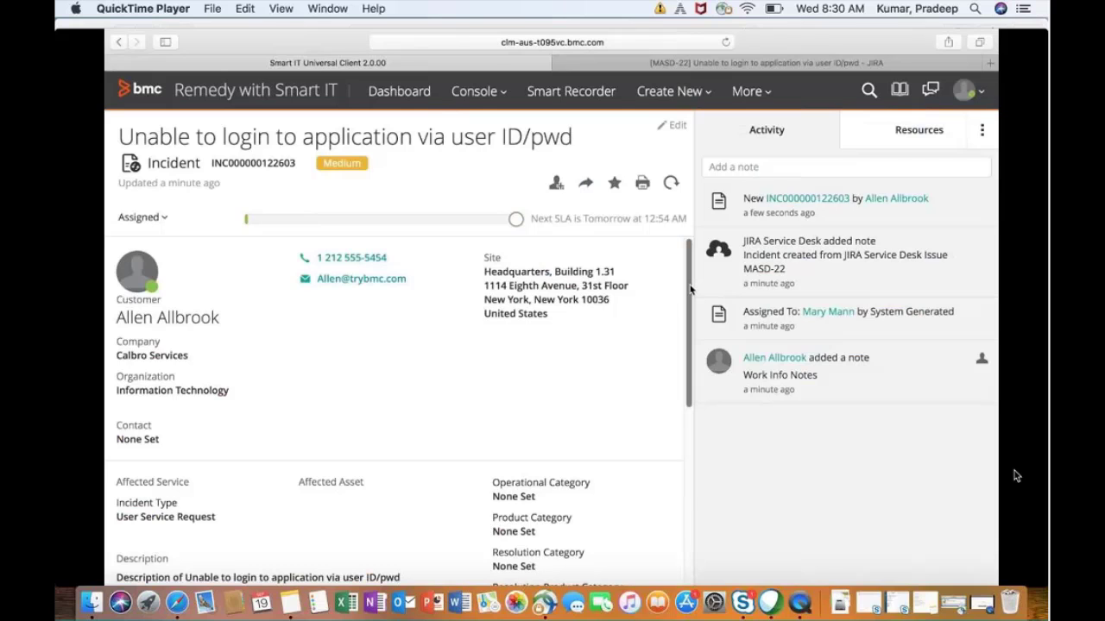
Expand the JIRA Service Desk Ticket Details section of the incident and review its fields.
{"action": "scroll", "coordinate": [690, 289], "scroll_direction": "down", "scroll_amount": 10}
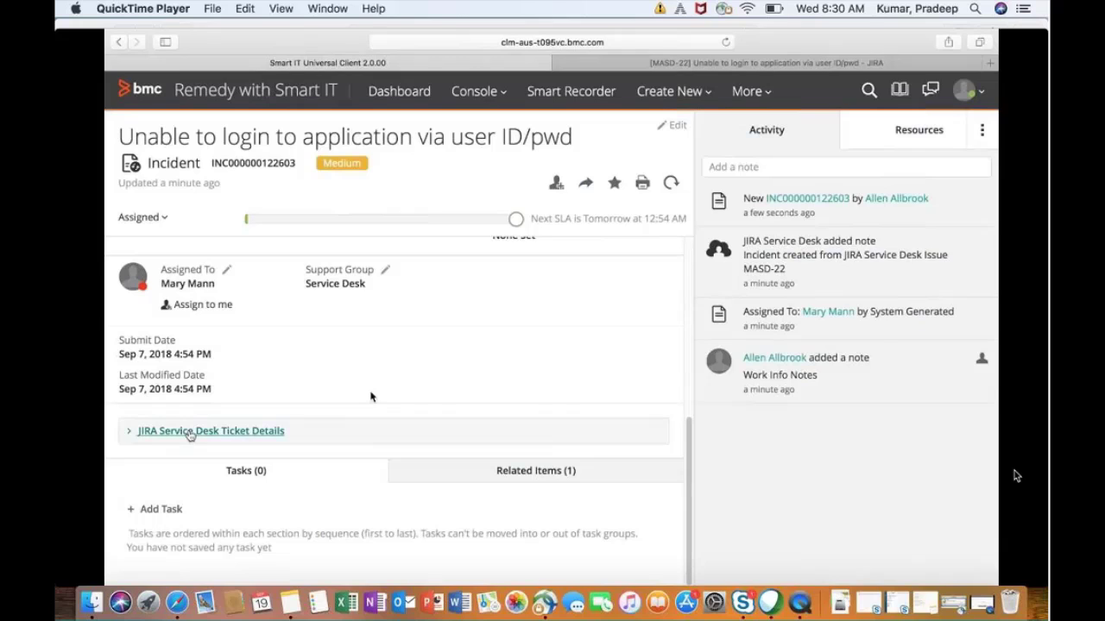
{"action": "left_click", "coordinate": [130, 435]}
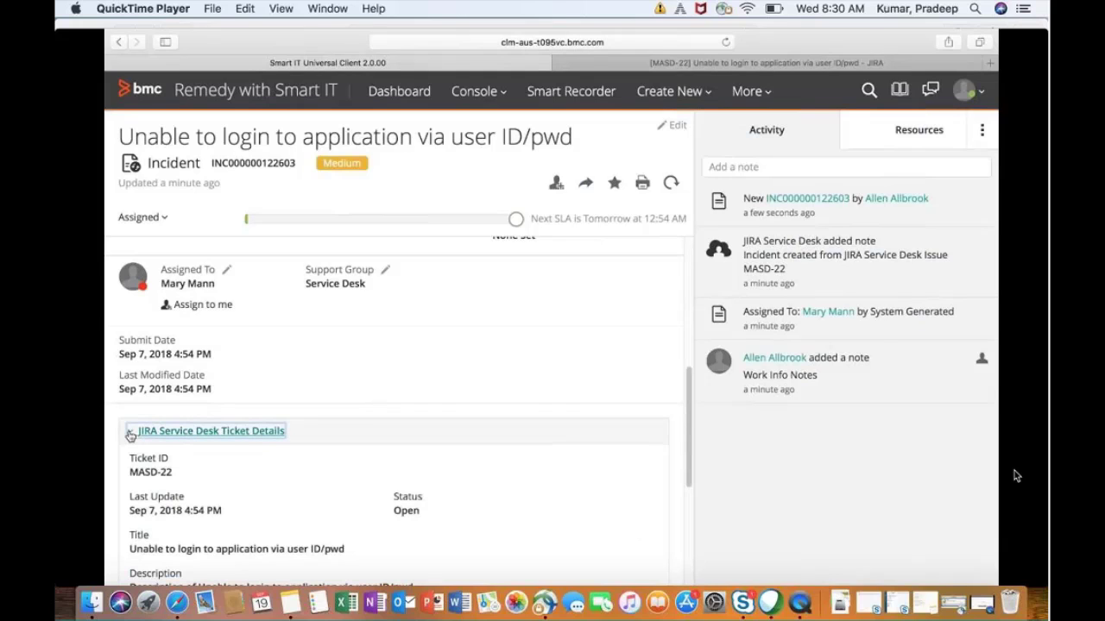
{"action": "scroll", "coordinate": [229, 488], "scroll_direction": "down", "scroll_amount": 4}
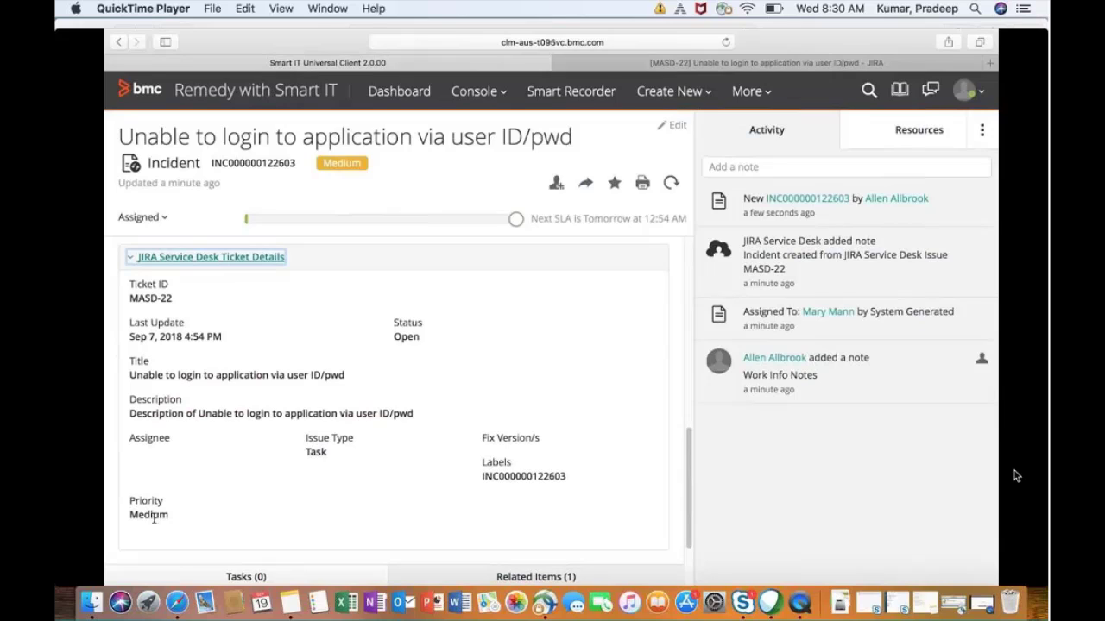
Post the incident note "What is the exact error message?" and share it with JIRA Service Desk.
{"action": "left_click", "coordinate": [738, 168]}
{"action": "type", "text": "Wha"}
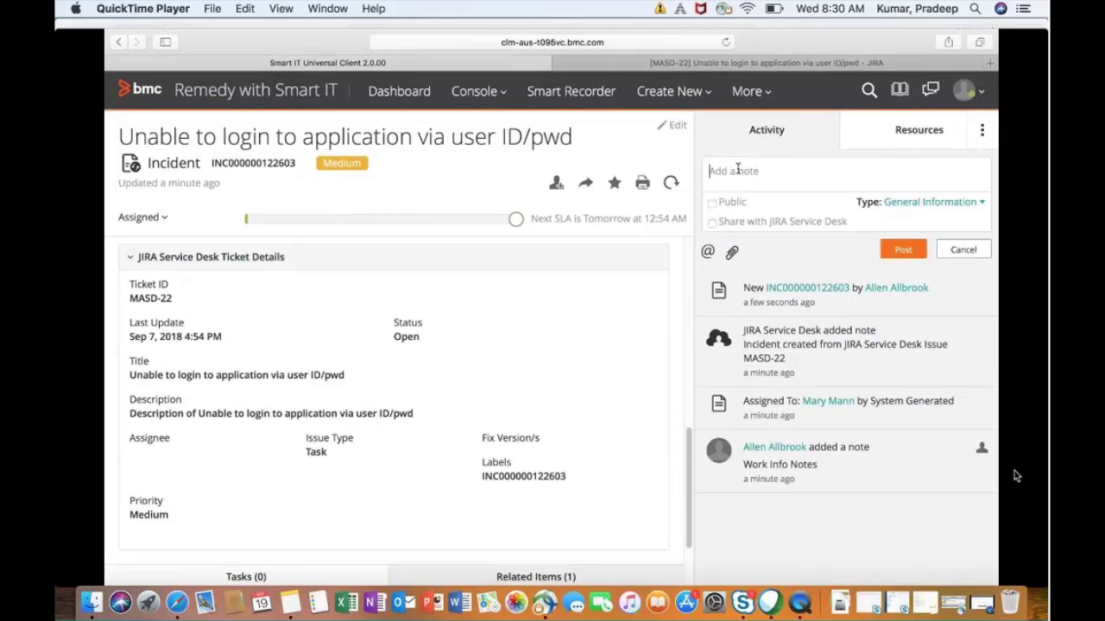
{"action": "type", "text": "t is t"}
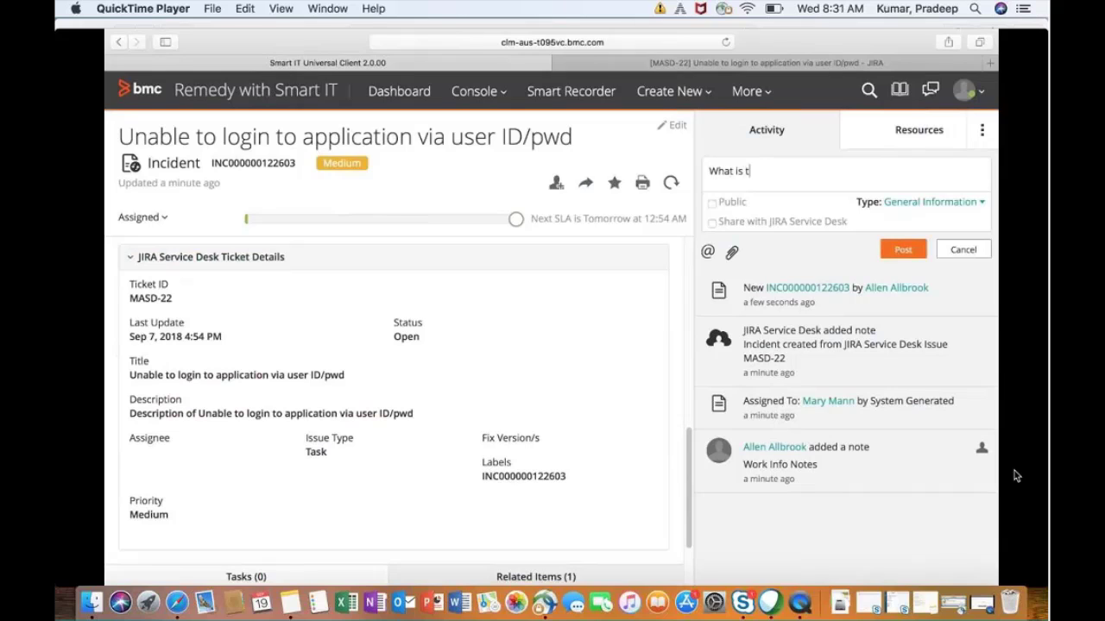
{"action": "type", "text": "he exact error message"}
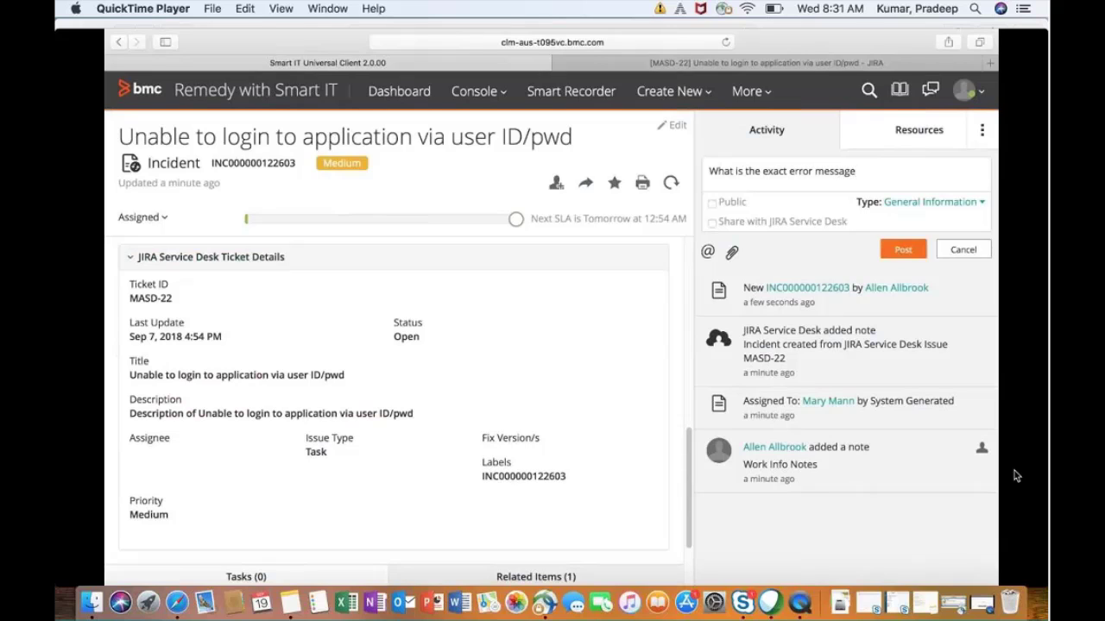
{"action": "type", "text": "?"}
{"action": "left_click", "coordinate": [712, 222]}
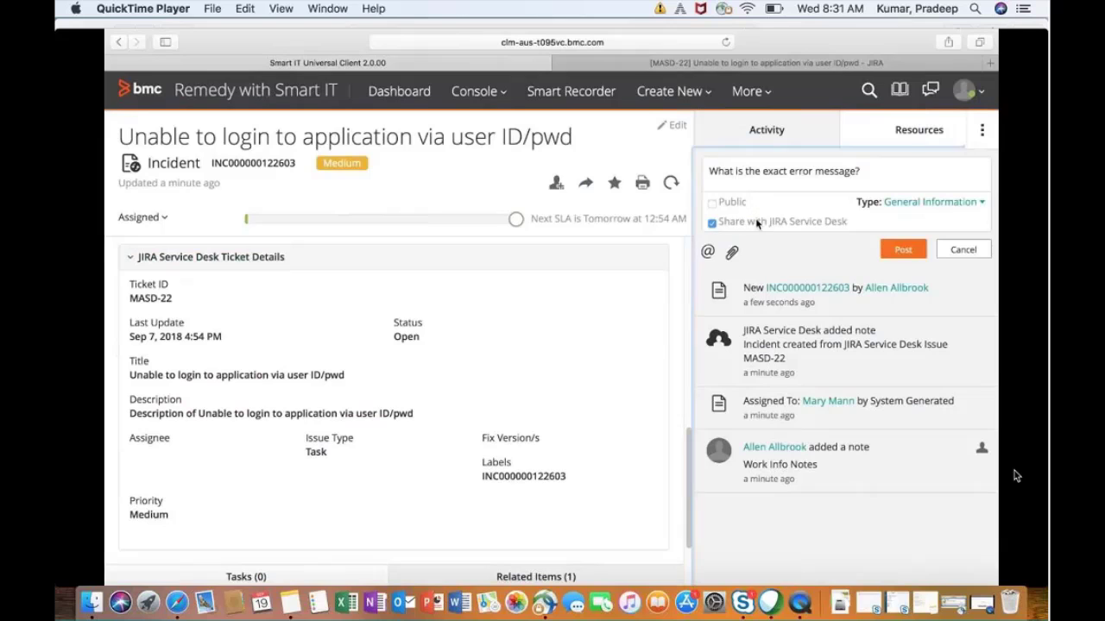
{"action": "left_click", "coordinate": [899, 250]}
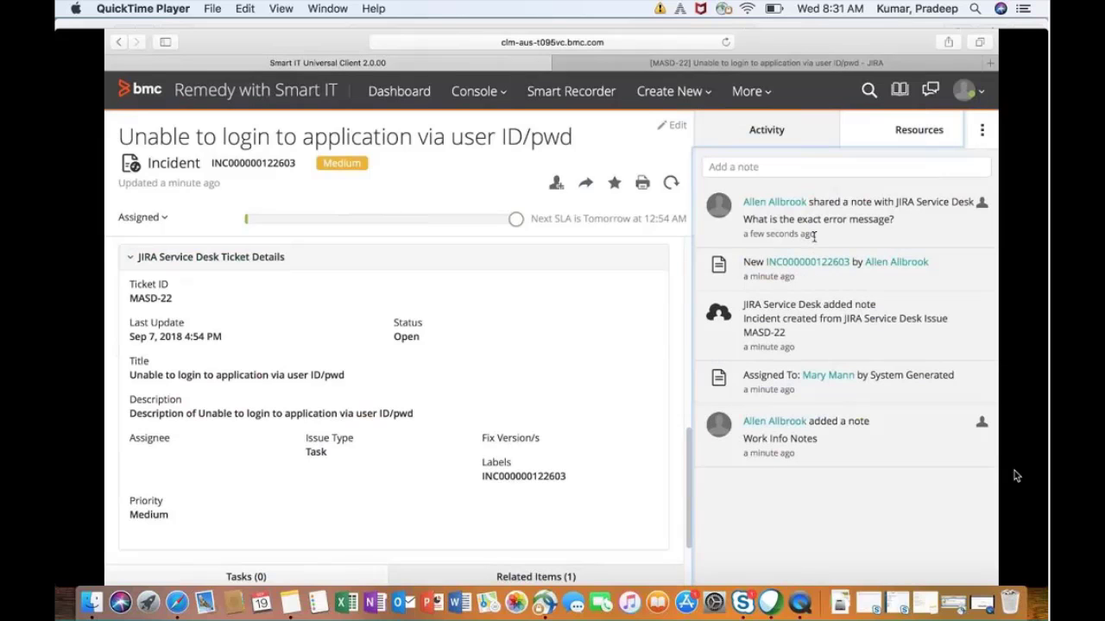
Switch to the Jira issue and add the comment "Cannot login" in quotation marks, shared with the customer.
{"action": "left_click", "coordinate": [690, 68]}
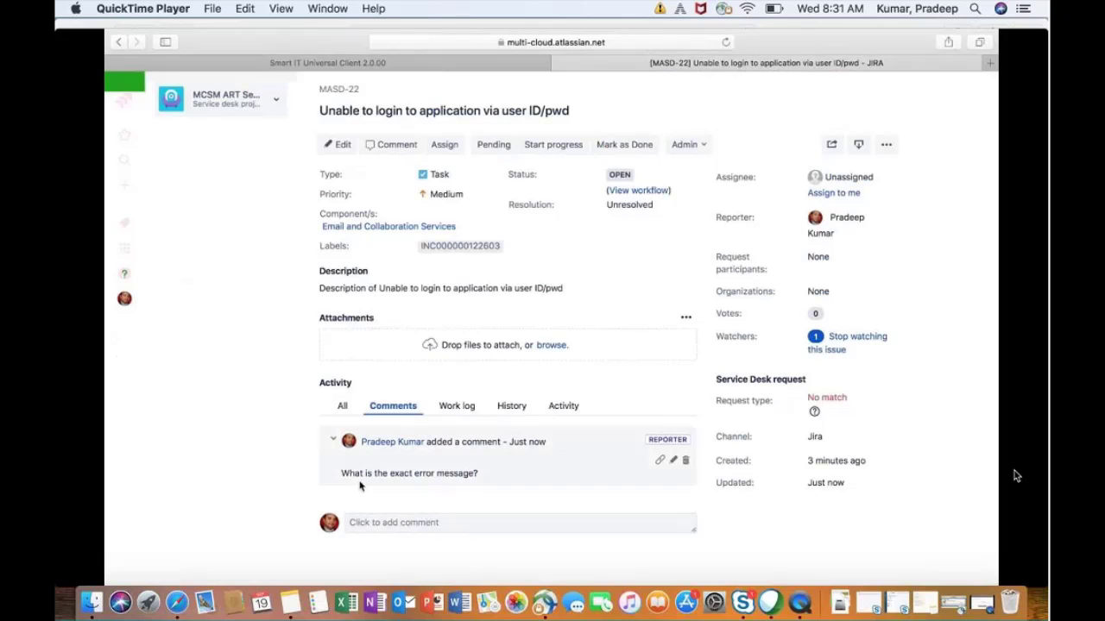
{"action": "left_click", "coordinate": [453, 523]}
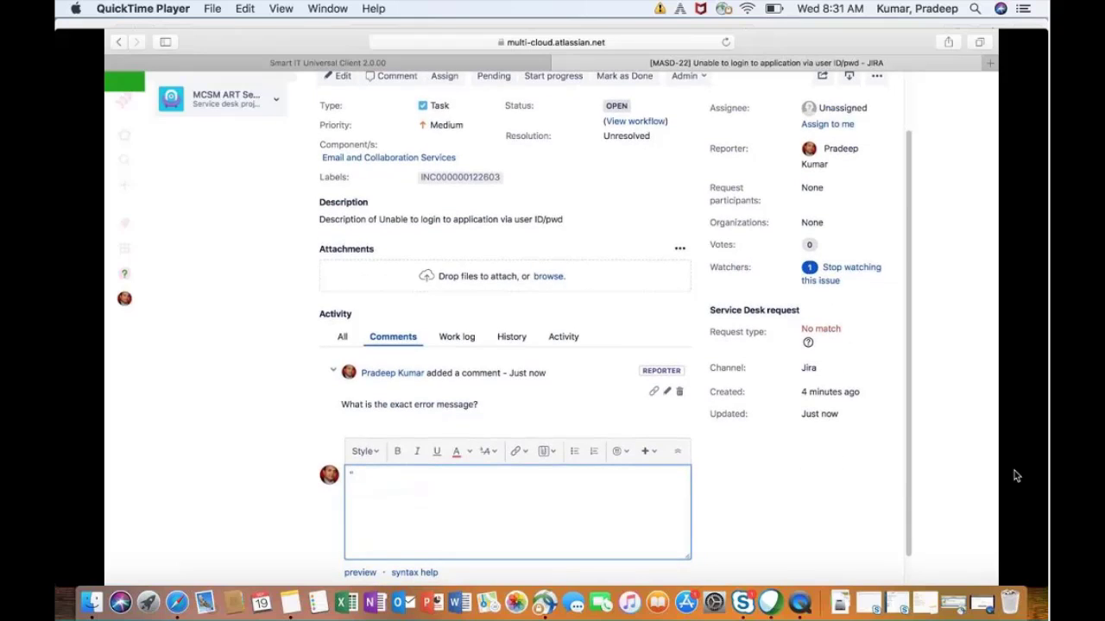
{"action": "type", "text": "\"Cannot login\""}
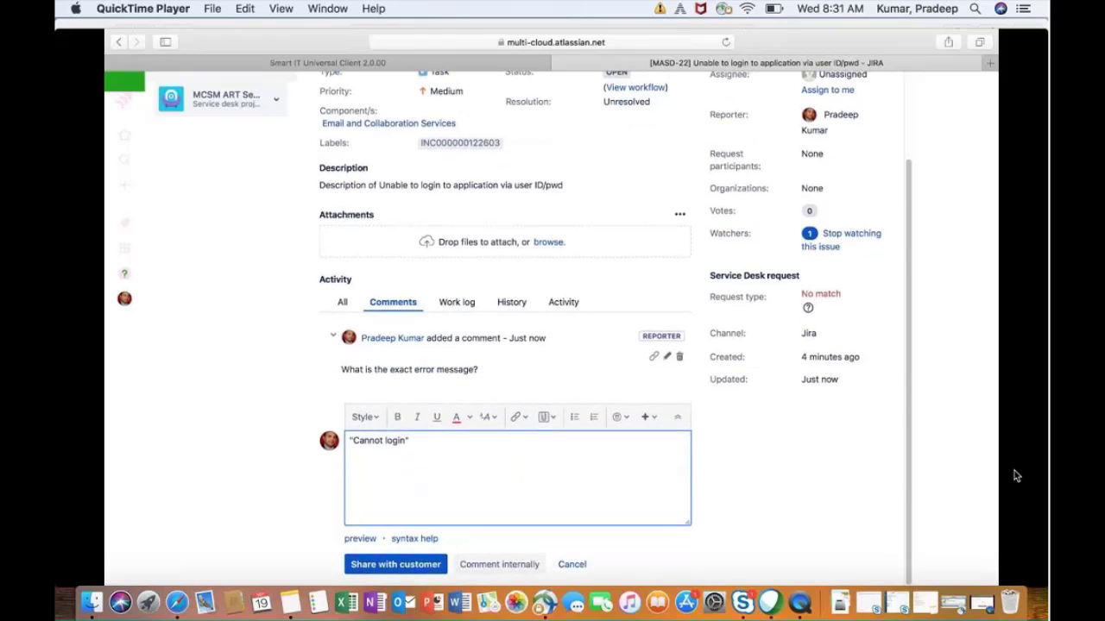
{"action": "left_click", "coordinate": [393, 565]}
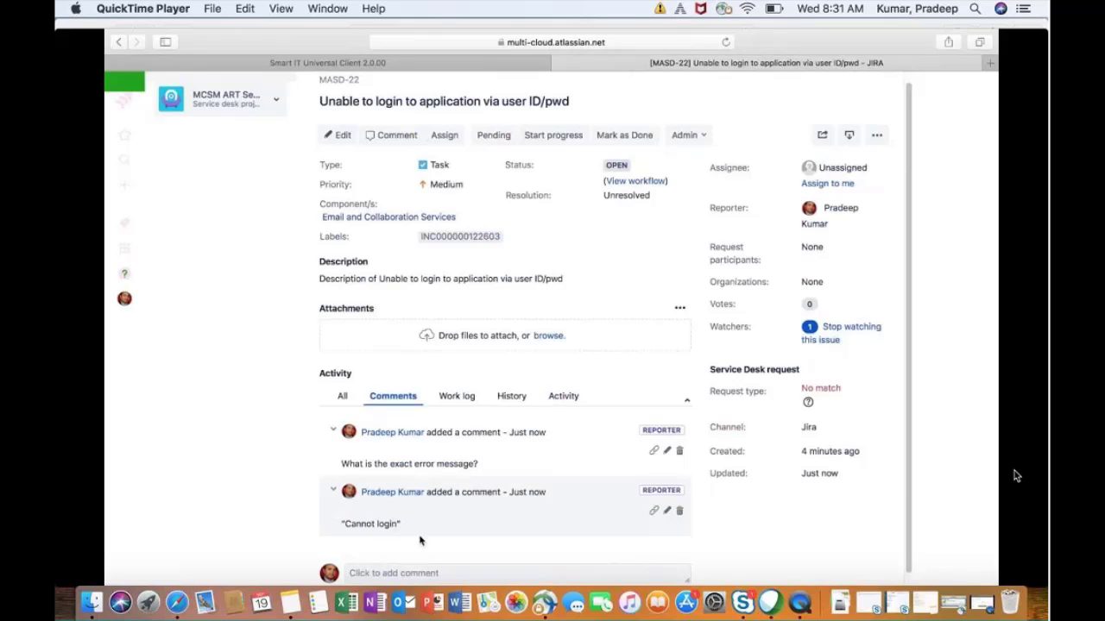
Return to the Smart IT incident and refresh it to check the activity feed for the Jira comments.
{"action": "left_click", "coordinate": [480, 64]}
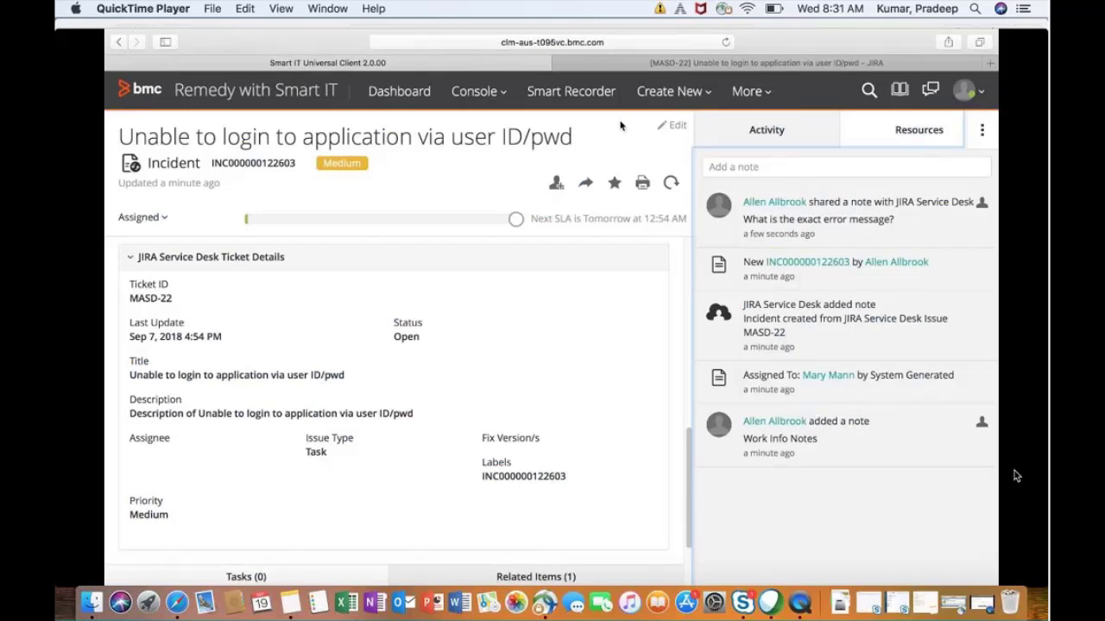
{"action": "left_click", "coordinate": [671, 184]}
{"action": "mouse_move", "coordinate": [960, 297]}
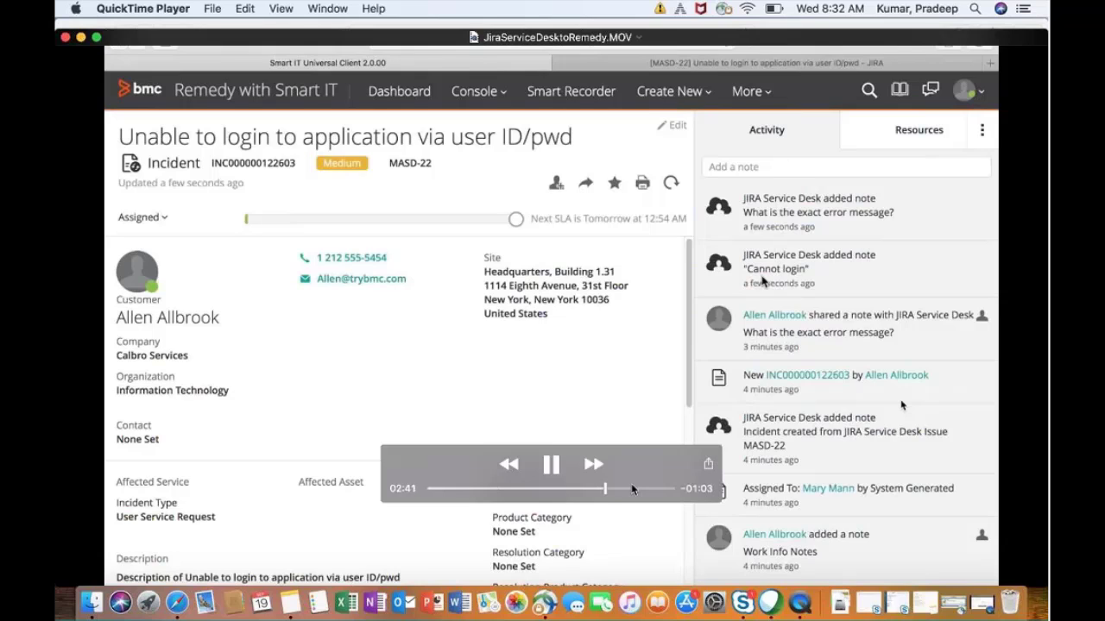
Skip ahead in JiraServiceDesktoRemedy.MOV, then bring up Remedy-To-Remedy-Incident-Consolidation.mov and play it to view the note exchange between the systems.
{"action": "left_click_drag", "start_coordinate": [607, 494], "coordinate": [610, 493]}
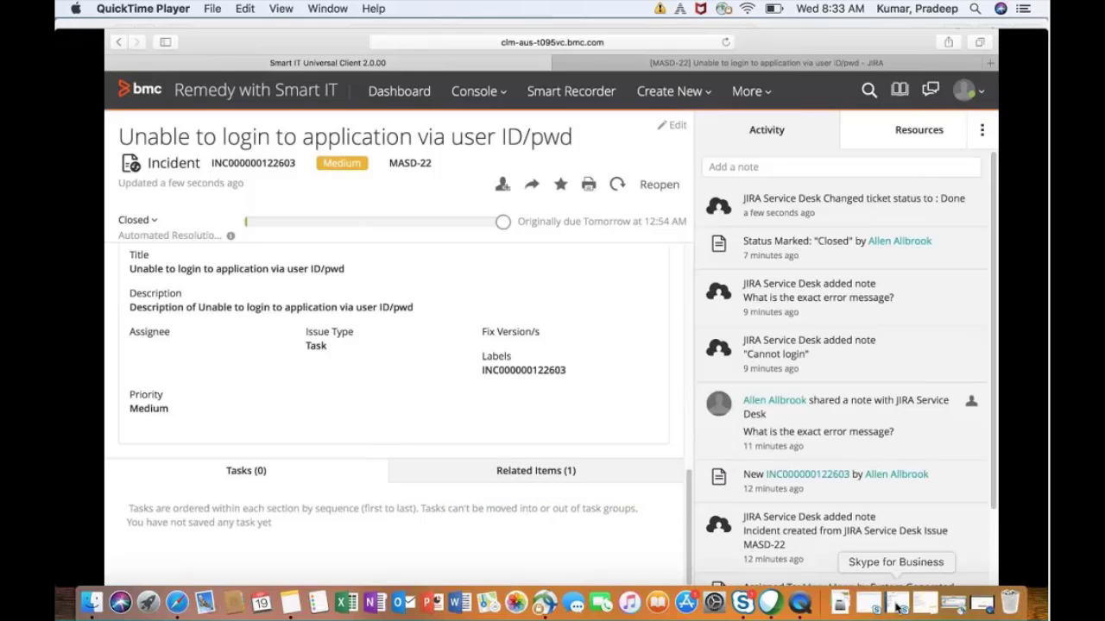
{"action": "left_click", "coordinate": [987, 608]}
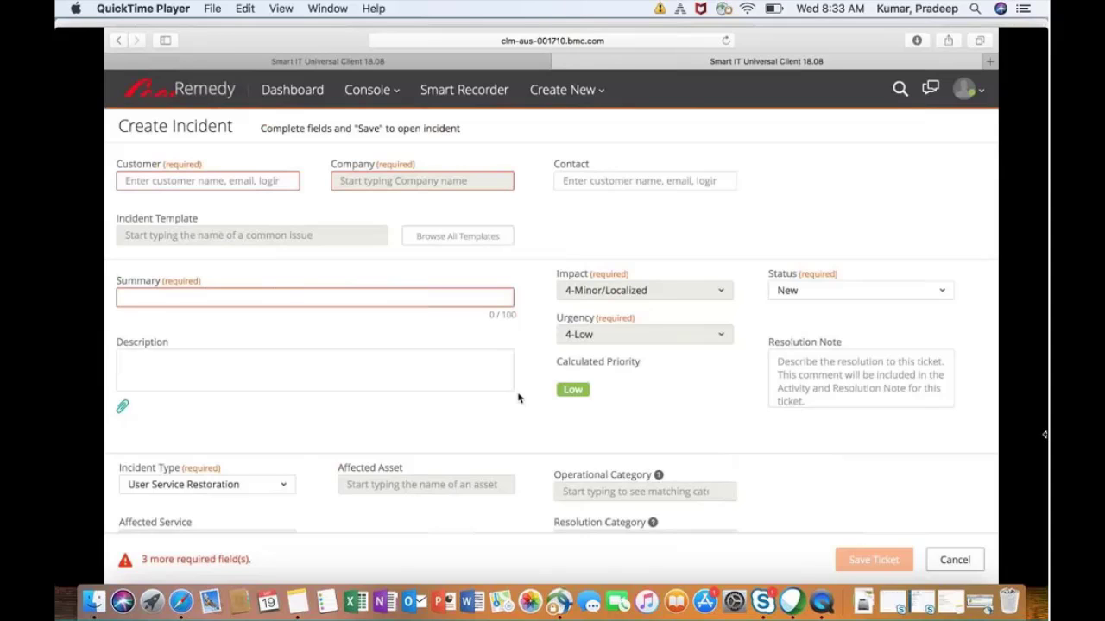
{"action": "left_click", "coordinate": [551, 463]}
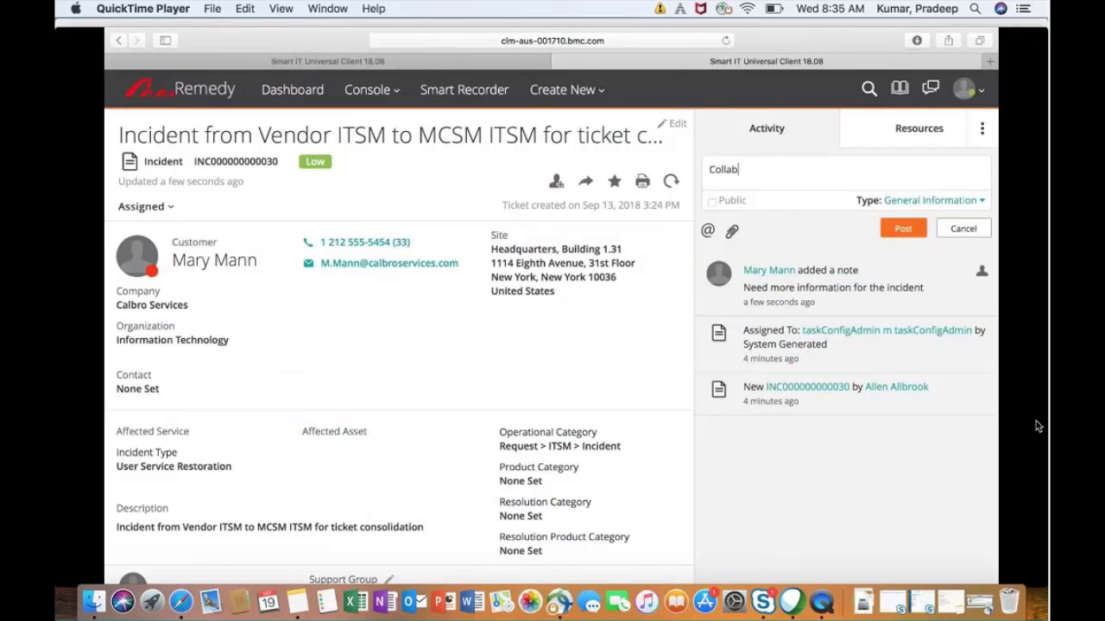
{"action": "mouse_move", "coordinate": [957, 389]}
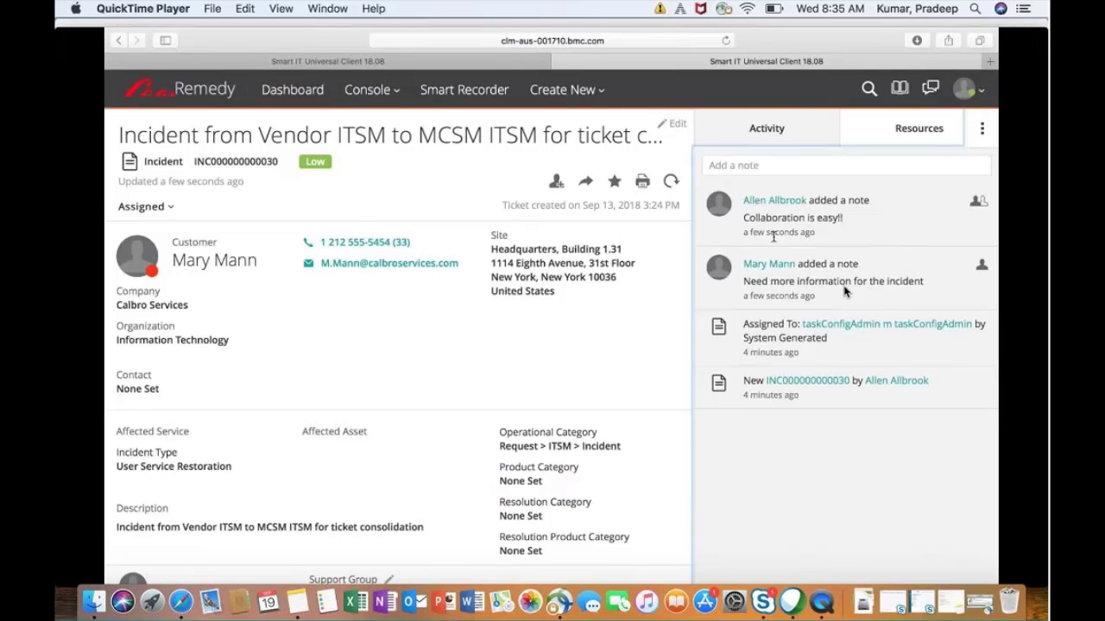
{"action": "mouse_move", "coordinate": [798, 250]}
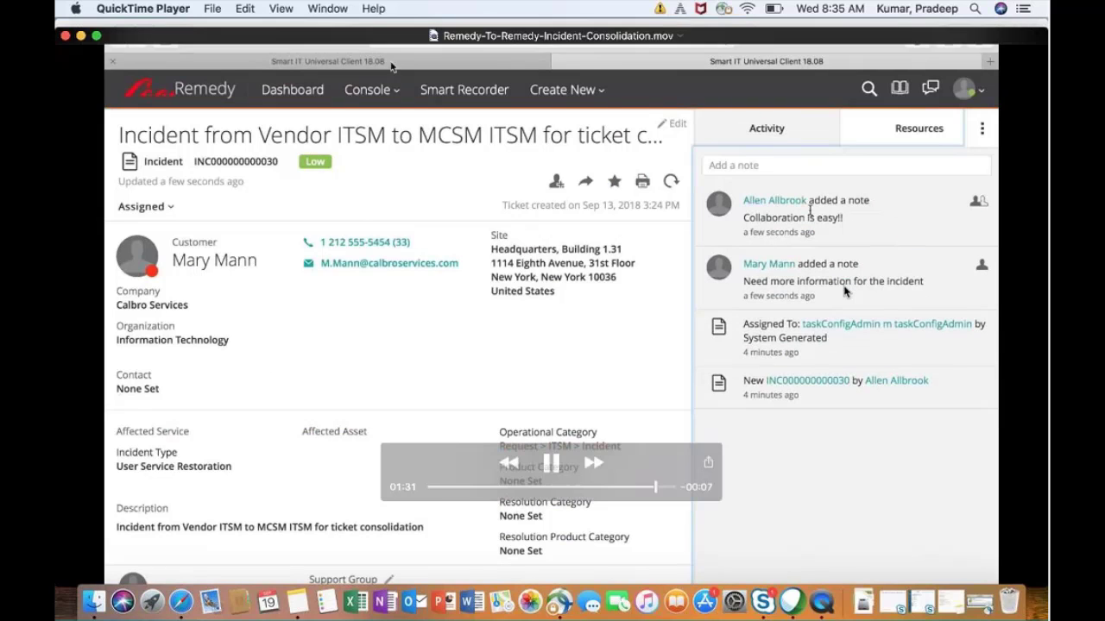
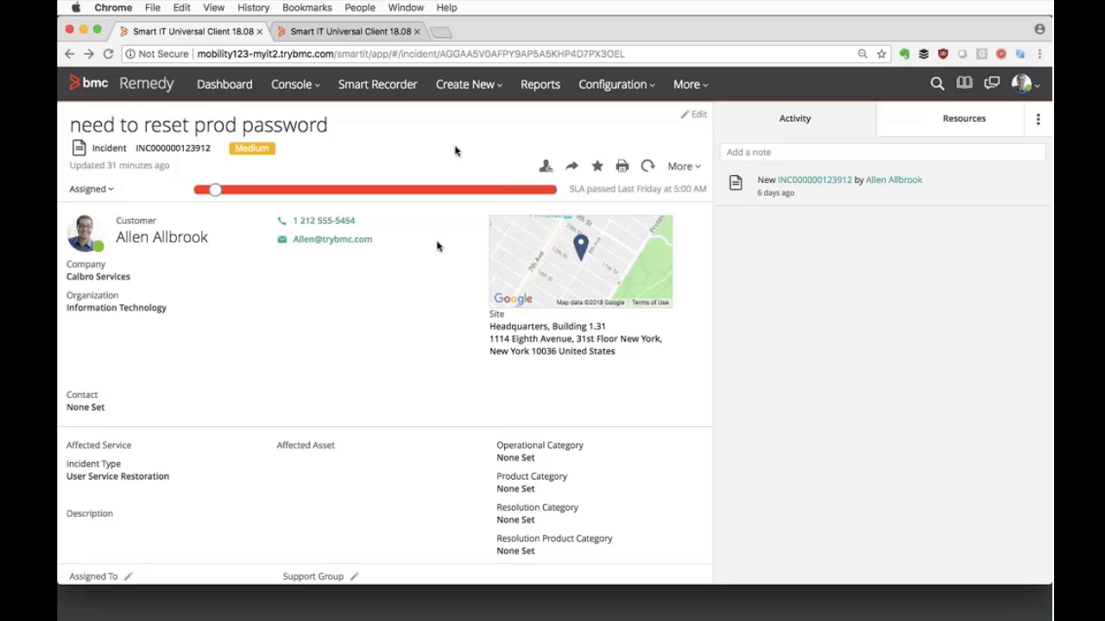
Switch to the Smart IT Configuration page and open Add/Remove Actions for the Incident View.
{"action": "left_click", "coordinate": [358, 32]}
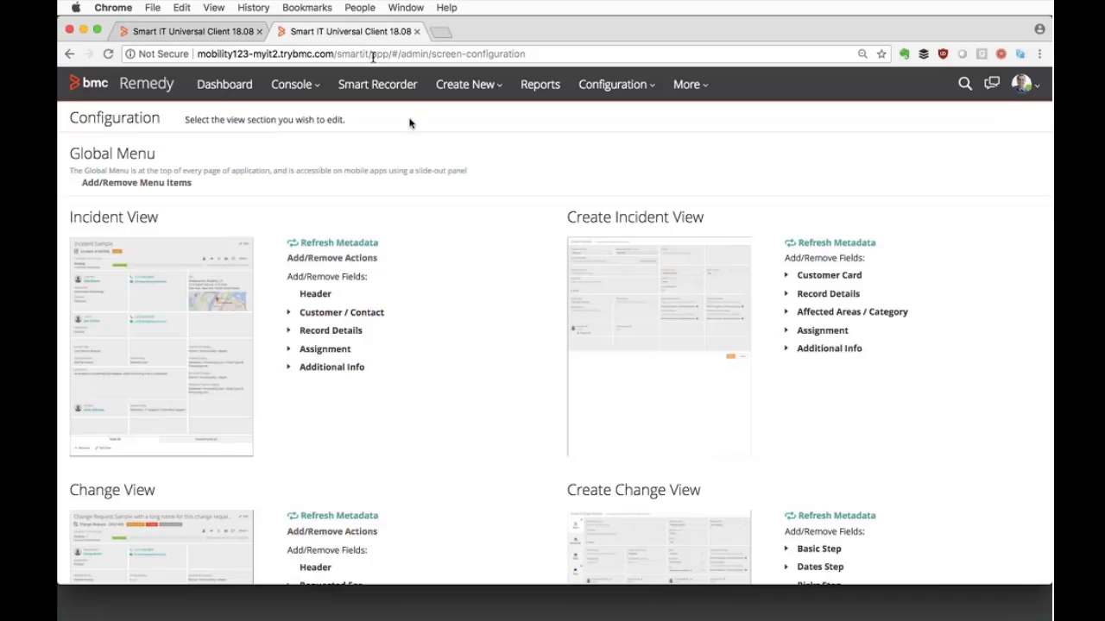
{"action": "left_click", "coordinate": [316, 261]}
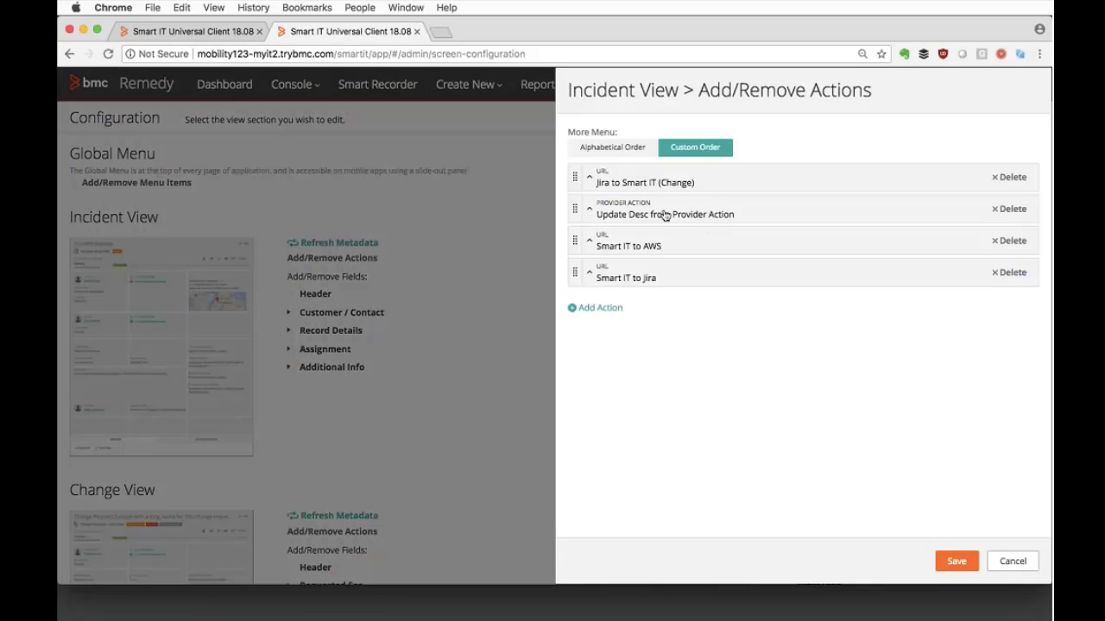
Expand the Update Desc from Provider Action entry and review its template, I/O mapping and execution settings.
{"action": "left_click", "coordinate": [590, 212]}
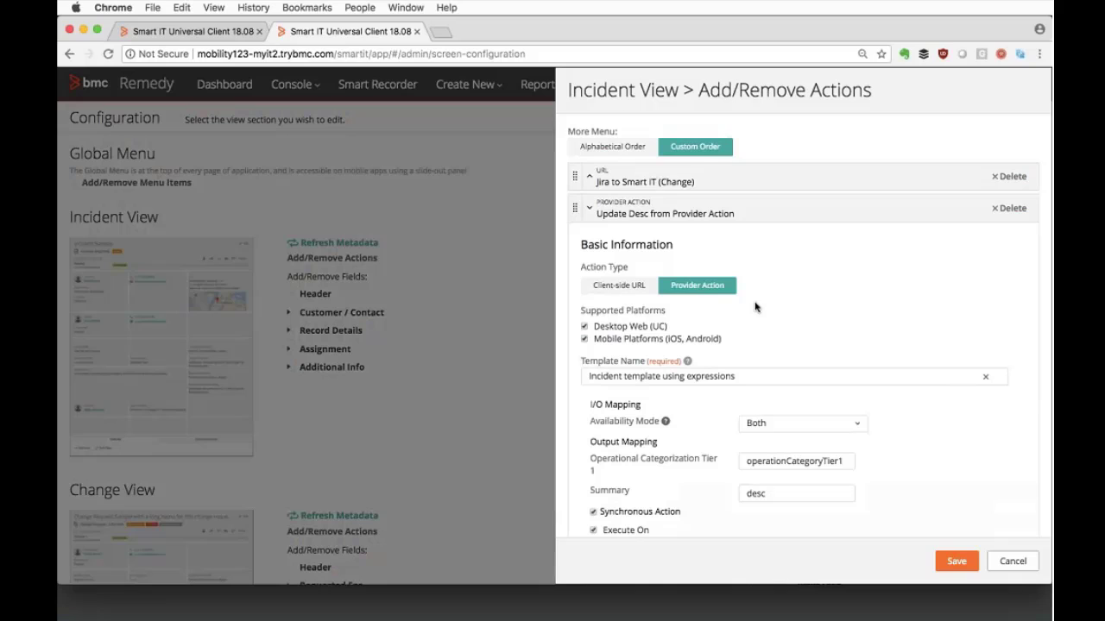
{"action": "scroll", "coordinate": [760, 337], "scroll_direction": "down", "scroll_amount": 2}
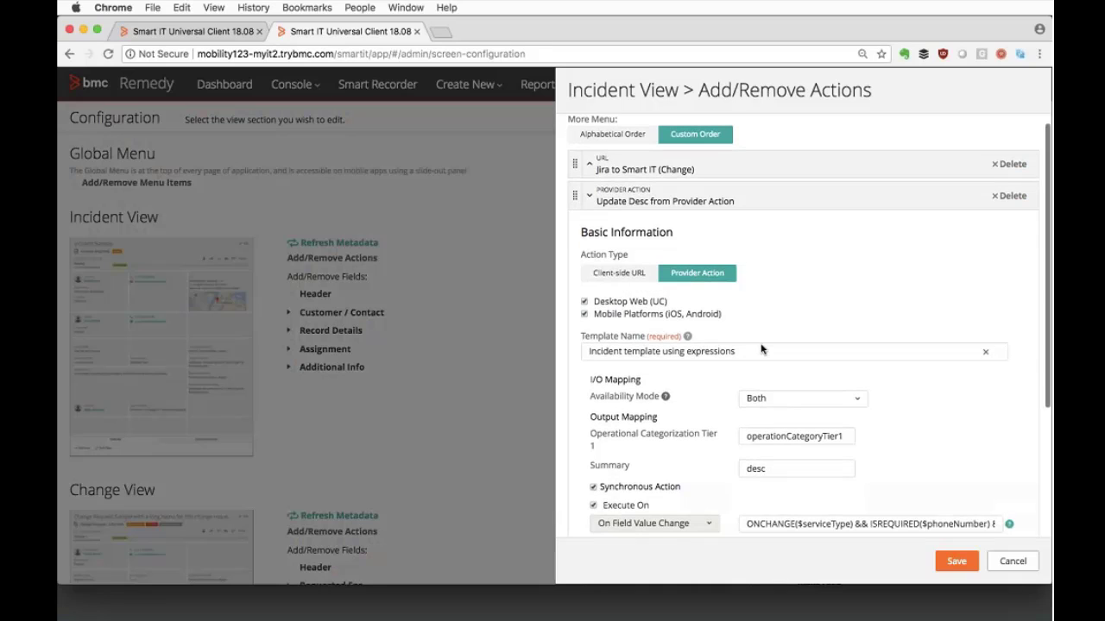
{"action": "scroll", "coordinate": [761, 348], "scroll_direction": "down", "scroll_amount": 1}
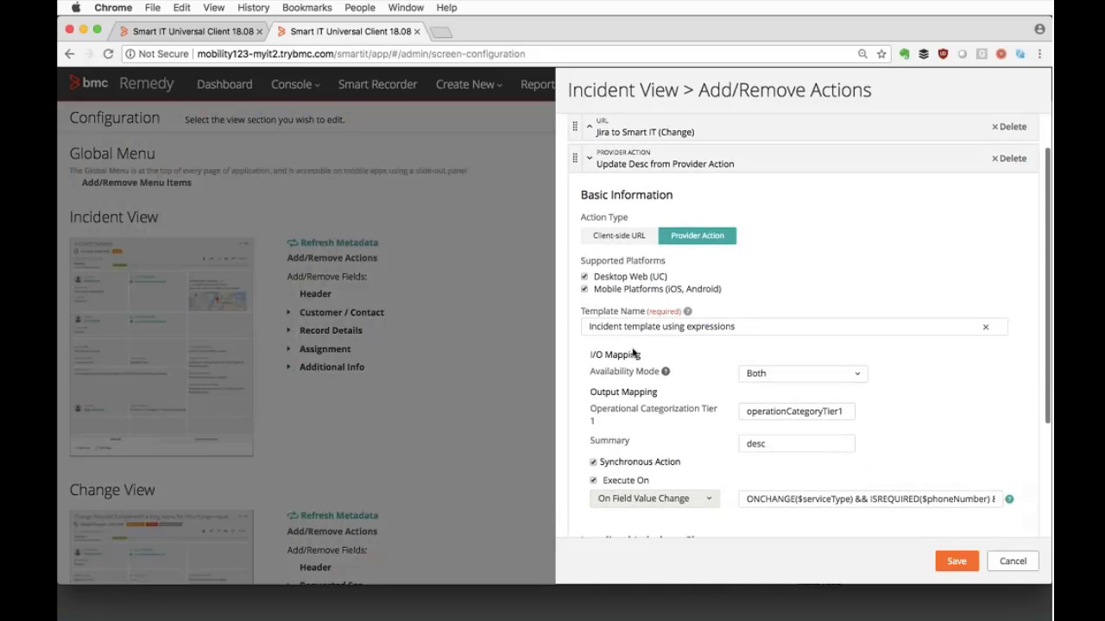
{"action": "scroll", "coordinate": [678, 424], "scroll_direction": "down", "scroll_amount": 1}
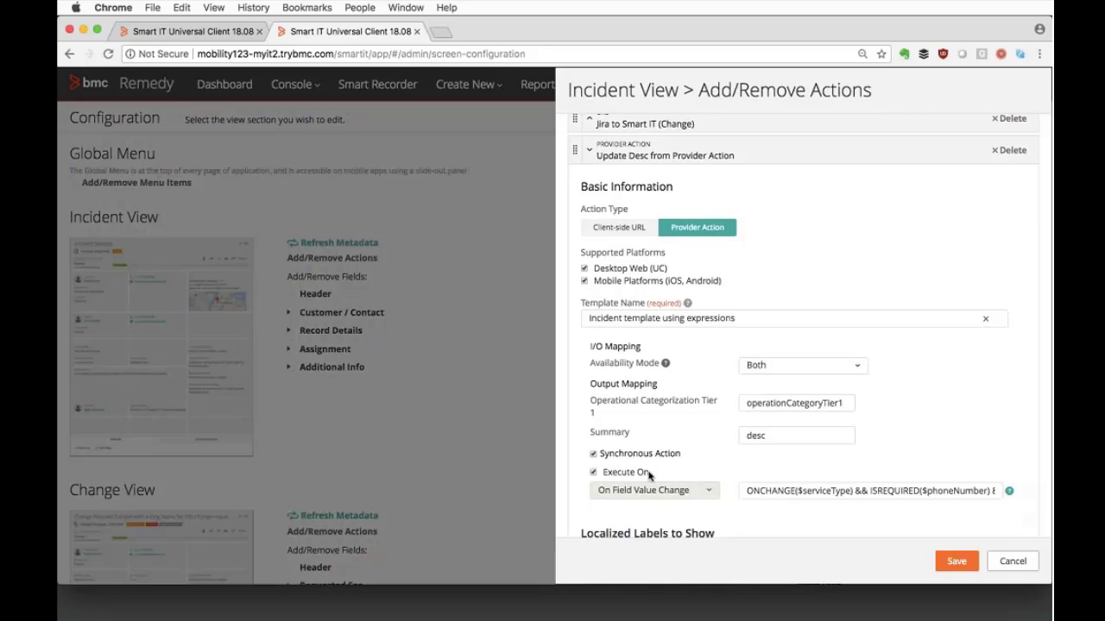
Read through the action's On Field Value Change expression to its end and close the Add/Remove Actions settings.
{"action": "left_click", "coordinate": [789, 491]}
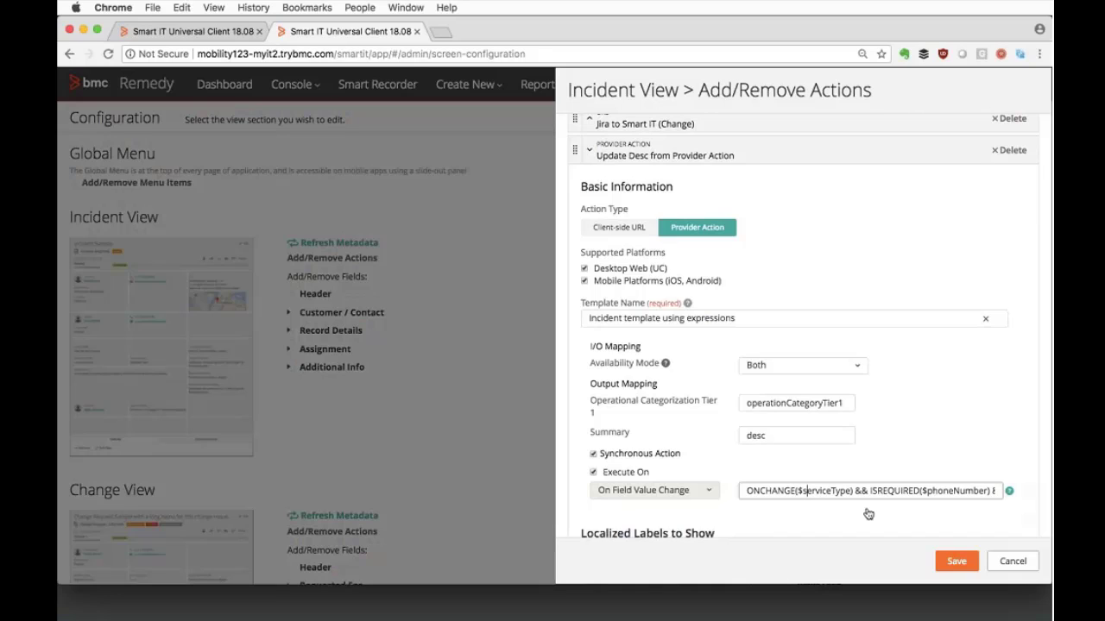
{"action": "key", "text": "alt+Right"}
{"action": "key", "text": "Right"}
{"action": "key", "text": "Right"}
{"action": "key", "text": "Right"}
{"action": "key", "text": "Right"}
{"action": "key", "text": "Right"}
{"action": "key", "text": "Right"}
{"action": "key", "text": "Right"}
{"action": "key", "text": "Right"}
{"action": "key", "text": "Right"}
{"action": "key", "text": "Right"}
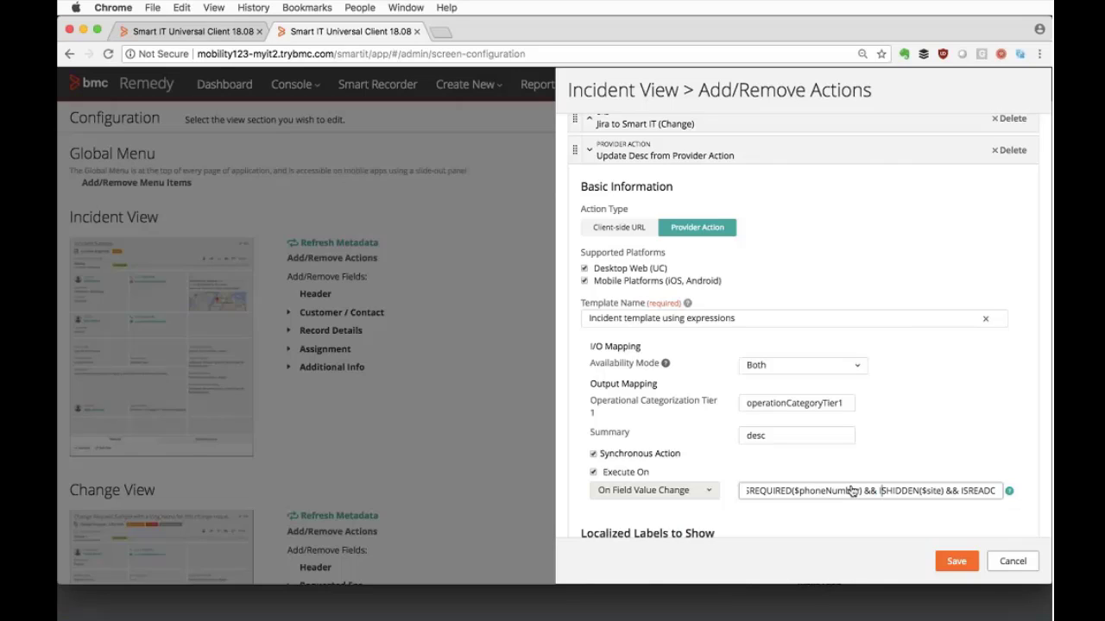
{"action": "key", "text": "Right"}
{"action": "key", "text": "Right"}
{"action": "key", "text": "Right"}
{"action": "key", "text": "Right"}
{"action": "key", "text": "Right"}
{"action": "key", "text": "Right"}
{"action": "key", "text": "Right"}
{"action": "key", "text": "Right"}
{"action": "key", "text": "Right"}
{"action": "key", "text": "Right"}
{"action": "key", "text": "Right"}
{"action": "key", "text": "Right"}
{"action": "key", "text": "Right"}
{"action": "key", "text": "Right"}
{"action": "key", "text": "Right"}
{"action": "key", "text": "Right"}
{"action": "key", "text": "Right"}
{"action": "key", "text": "Right"}
{"action": "key", "text": "Right"}
{"action": "key", "text": "Right"}
{"action": "key", "text": "Right"}
{"action": "key", "text": "Right"}
{"action": "key", "text": "Right"}
{"action": "key", "text": "Right"}
{"action": "key", "text": "Right"}
{"action": "key", "text": "Right"}
{"action": "key", "text": "Right"}
{"action": "key", "text": "Right"}
{"action": "key", "text": "Right"}
{"action": "key", "text": "Right"}
{"action": "key", "text": "Right"}
{"action": "key", "text": "Right"}
{"action": "key", "text": "Right"}
{"action": "key", "text": "Right"}
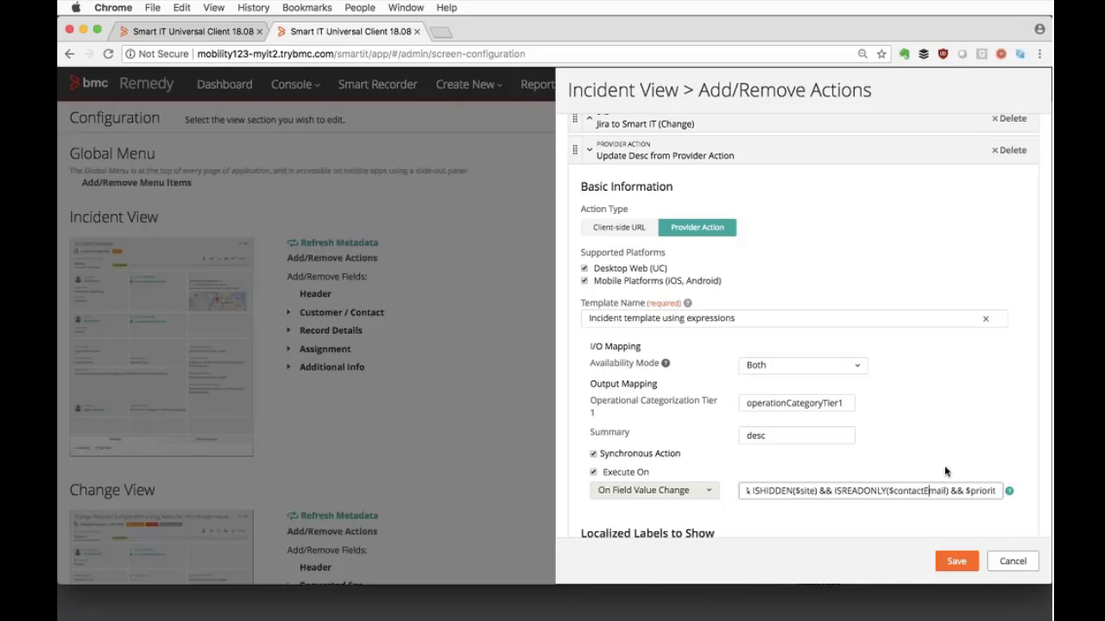
{"action": "key", "text": "Right"}
{"action": "key", "text": "Right"}
{"action": "key", "text": "Right"}
{"action": "key", "text": "Right"}
{"action": "key", "text": "Right"}
{"action": "key", "text": "Right"}
{"action": "key", "text": "Right"}
{"action": "key", "text": "Right"}
{"action": "key", "text": "Right"}
{"action": "key", "text": "Right"}
{"action": "key", "text": "Right"}
{"action": "key", "text": "Right"}
{"action": "key", "text": "Right"}
{"action": "key", "text": "Right"}
{"action": "key", "text": "Right"}
{"action": "key", "text": "Right"}
{"action": "key", "text": "Right"}
{"action": "key", "text": "Right"}
{"action": "key", "text": "Right"}
{"action": "key", "text": "Right"}
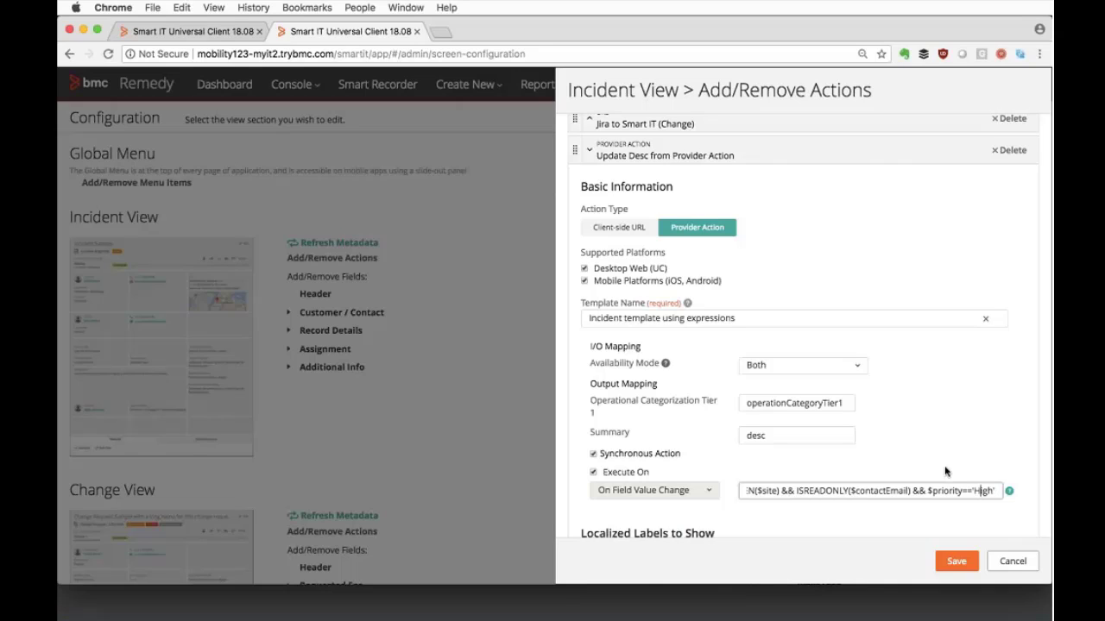
{"action": "key", "text": "Right"}
{"action": "key", "text": "Right"}
{"action": "key", "text": "Right"}
{"action": "left_click", "coordinate": [484, 293]}
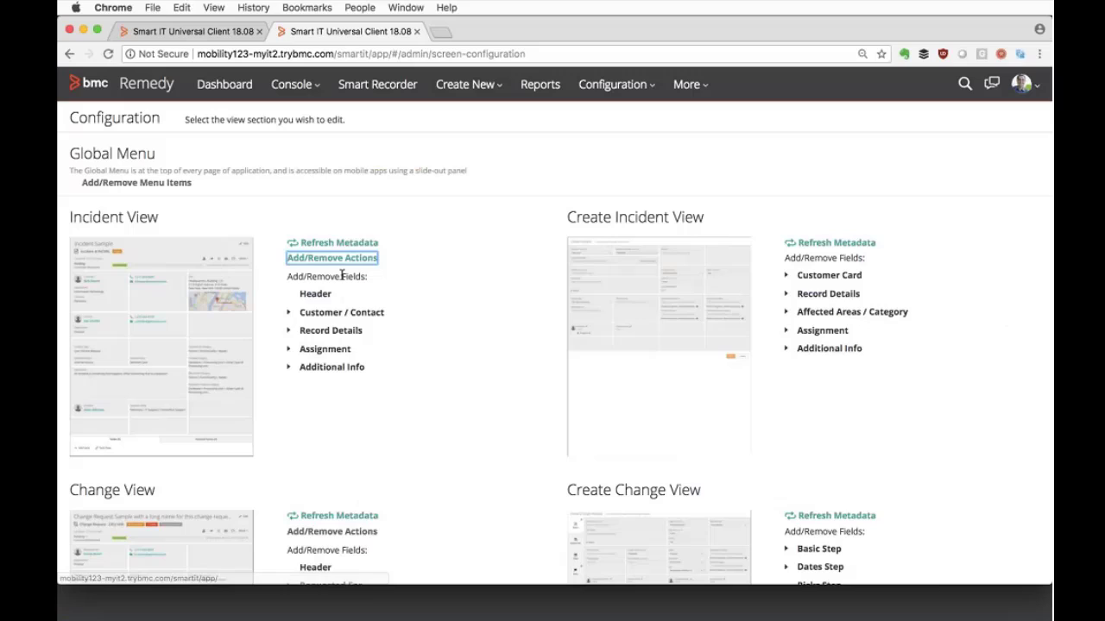
Open the Incident View's Customer Contact fields and inspect the Customer Phone and Customer Email rules, leaving without changes.
{"action": "left_click", "coordinate": [296, 312]}
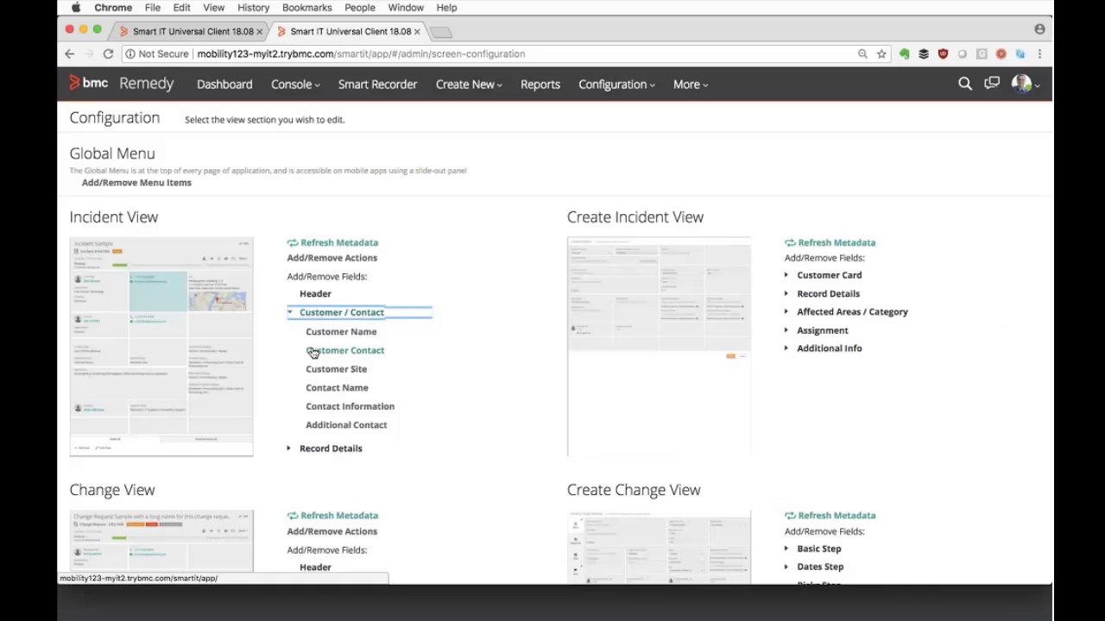
{"action": "left_click", "coordinate": [312, 352]}
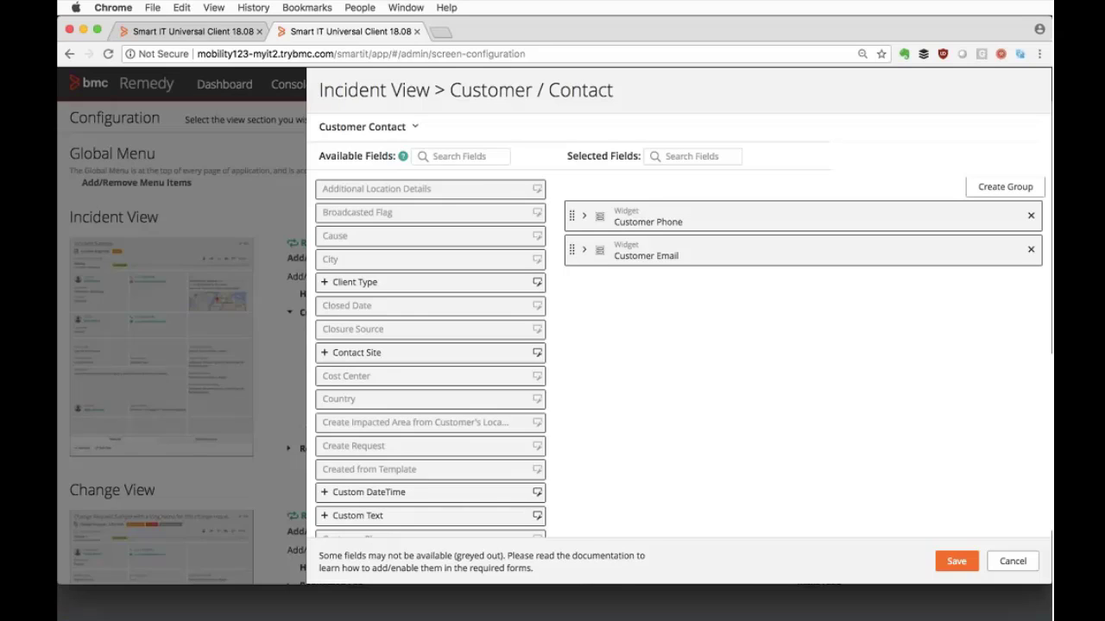
{"action": "left_click", "coordinate": [585, 216]}
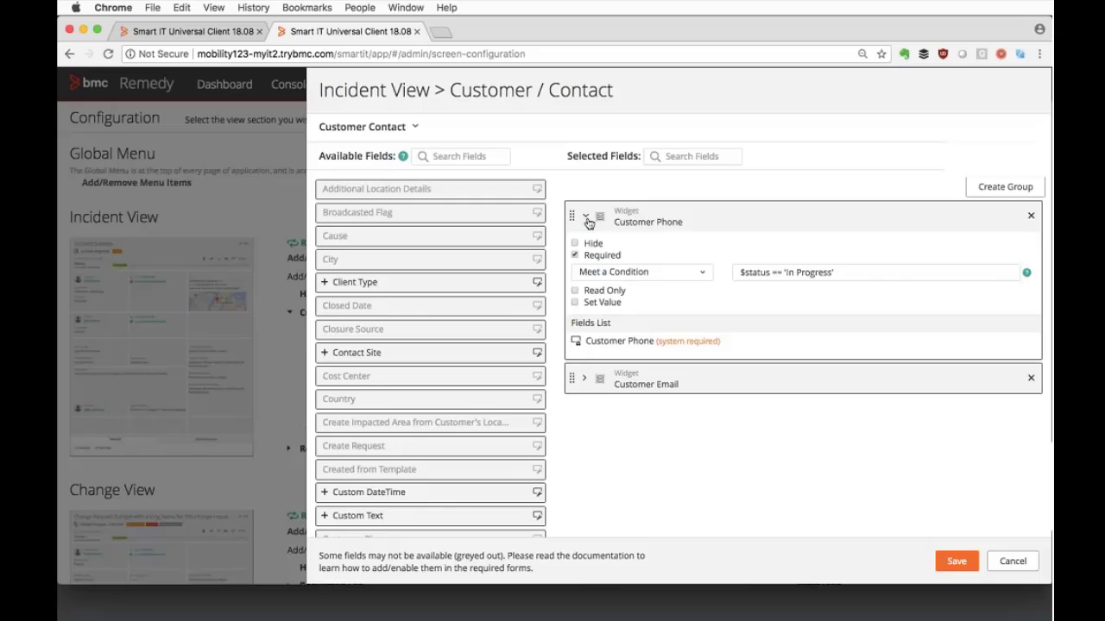
{"action": "left_click", "coordinate": [584, 378]}
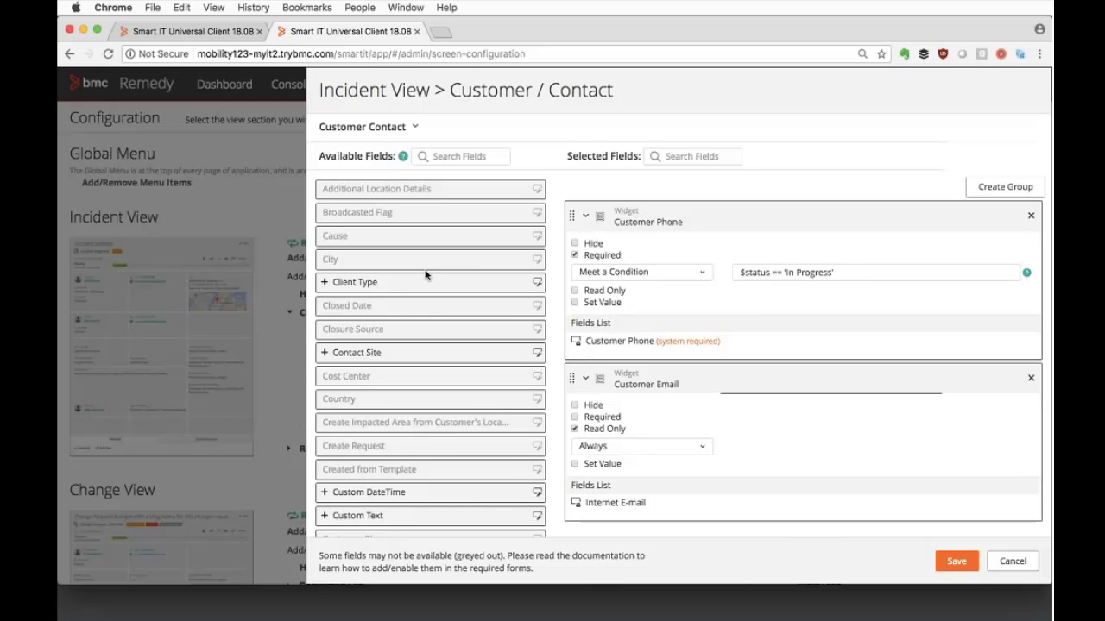
{"action": "left_click", "coordinate": [302, 254]}
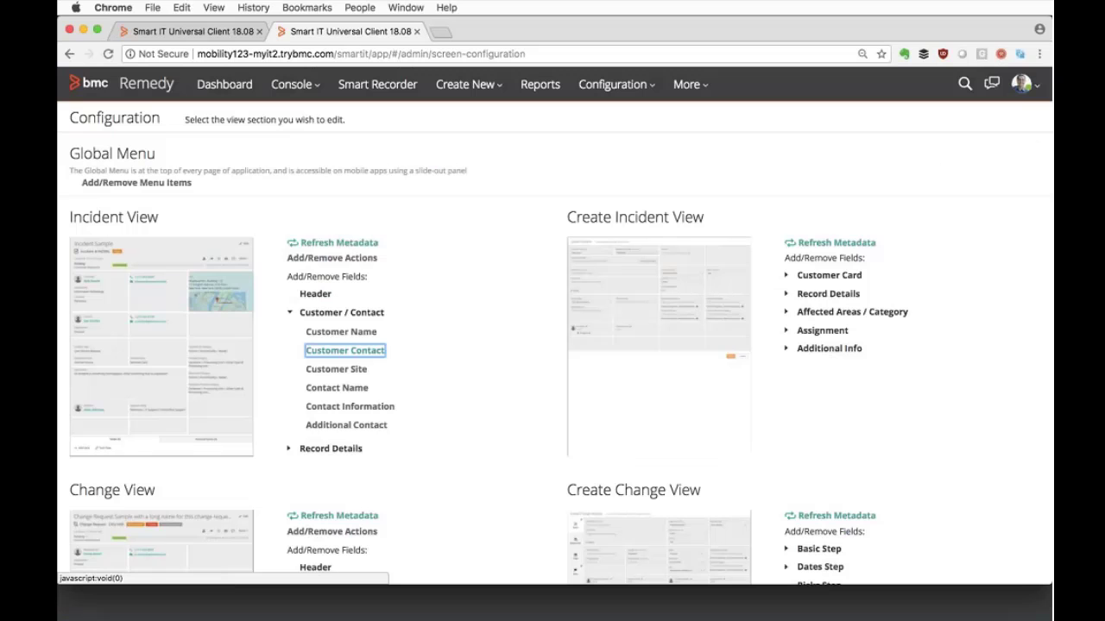
Open the Incident View's Customer Site fields and inspect the Site widget's hide condition, leaving without changes.
{"action": "left_click", "coordinate": [332, 368]}
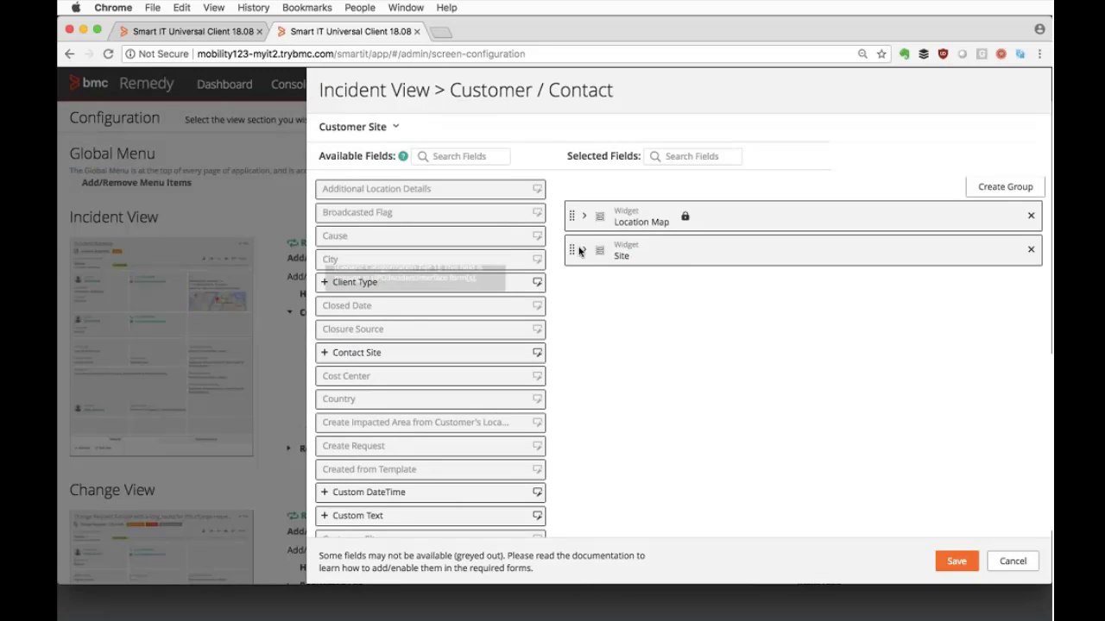
{"action": "left_click", "coordinate": [584, 249]}
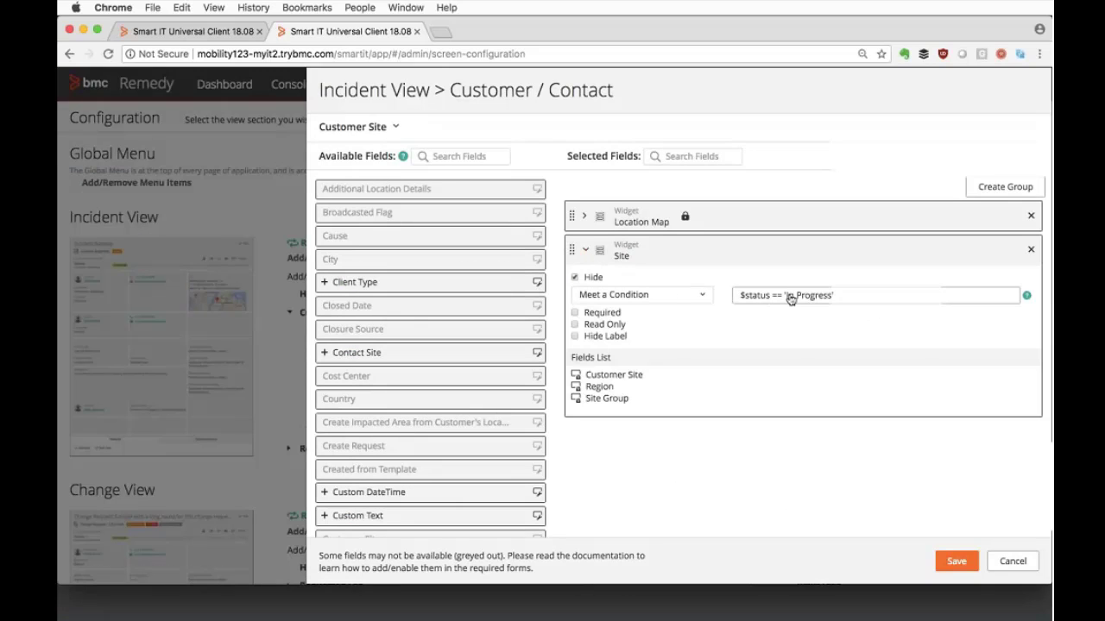
{"action": "left_click", "coordinate": [299, 301]}
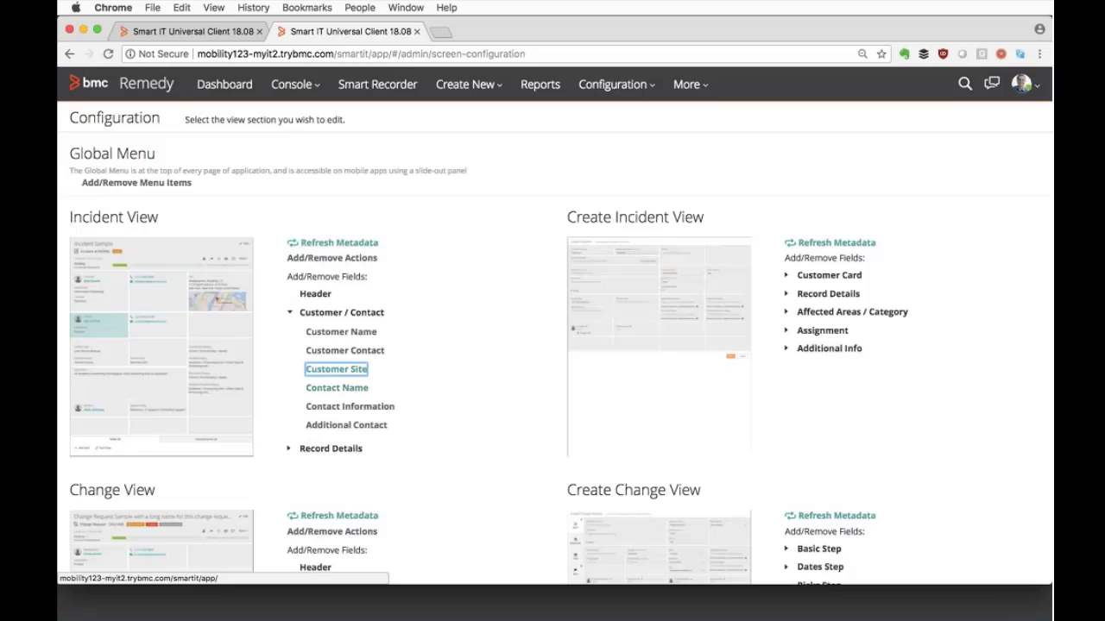
Open the Incident View's Contact Information fields and inspect the Contact Email read-only condition, leaving without changes.
{"action": "left_click", "coordinate": [347, 407]}
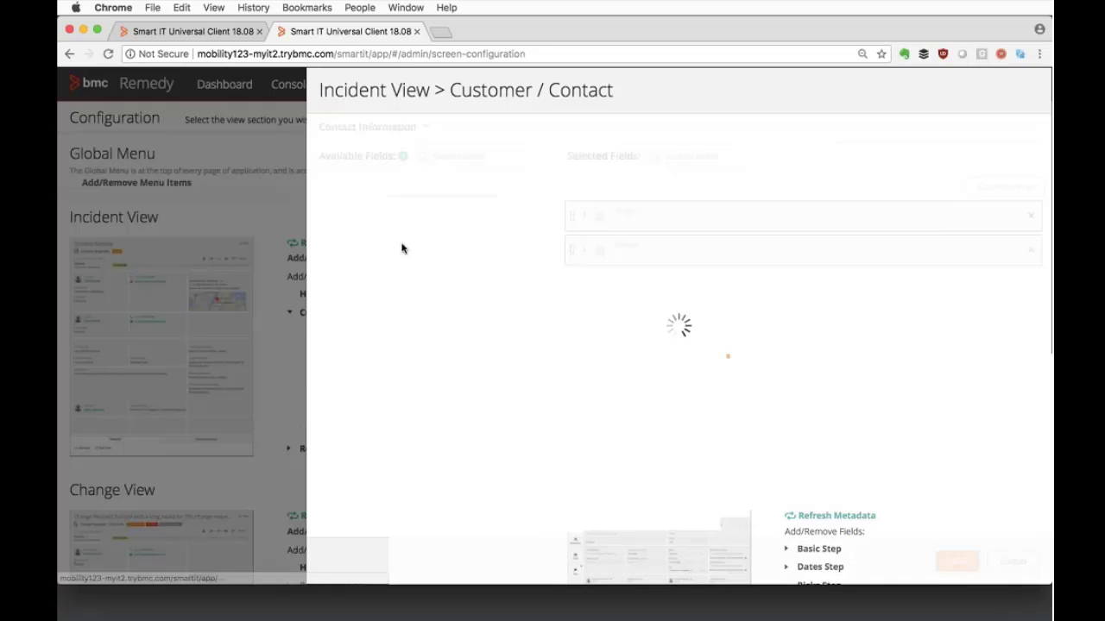
{"action": "left_click", "coordinate": [586, 252]}
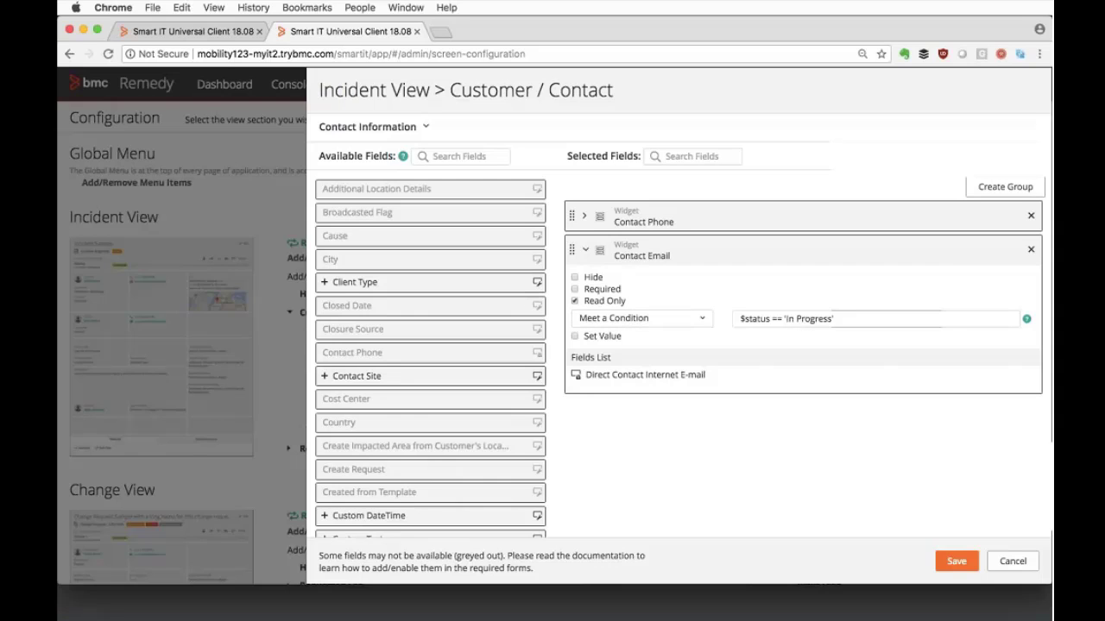
{"action": "left_click", "coordinate": [276, 200]}
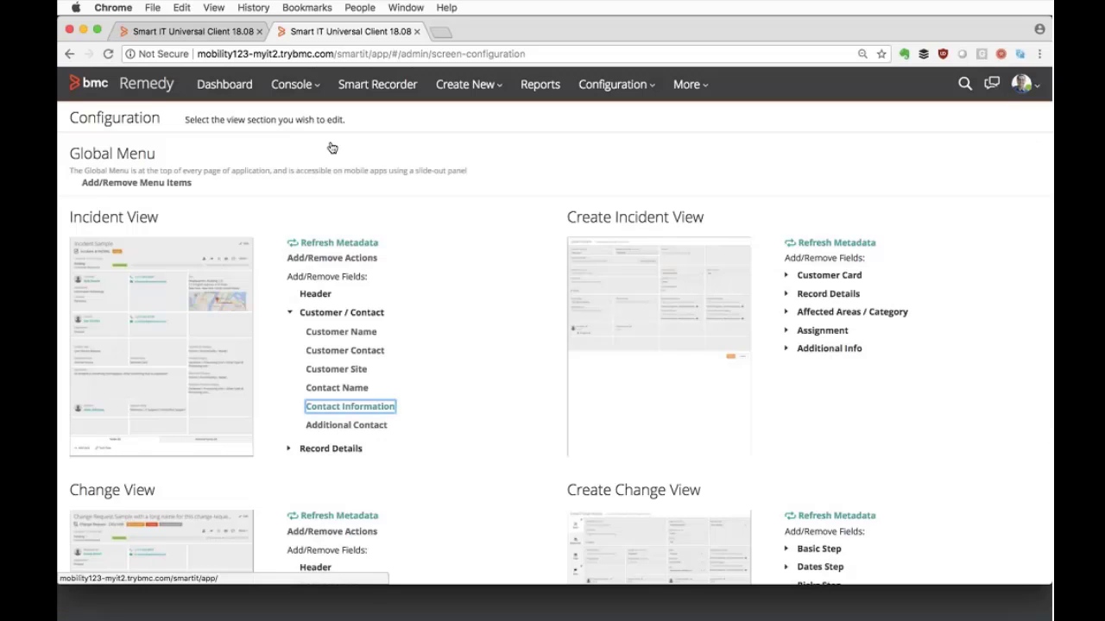
Reopen the Incident View actions and recheck the Execute On expression of Update Desc from Provider Action, closing without changes.
{"action": "left_click", "coordinate": [349, 258]}
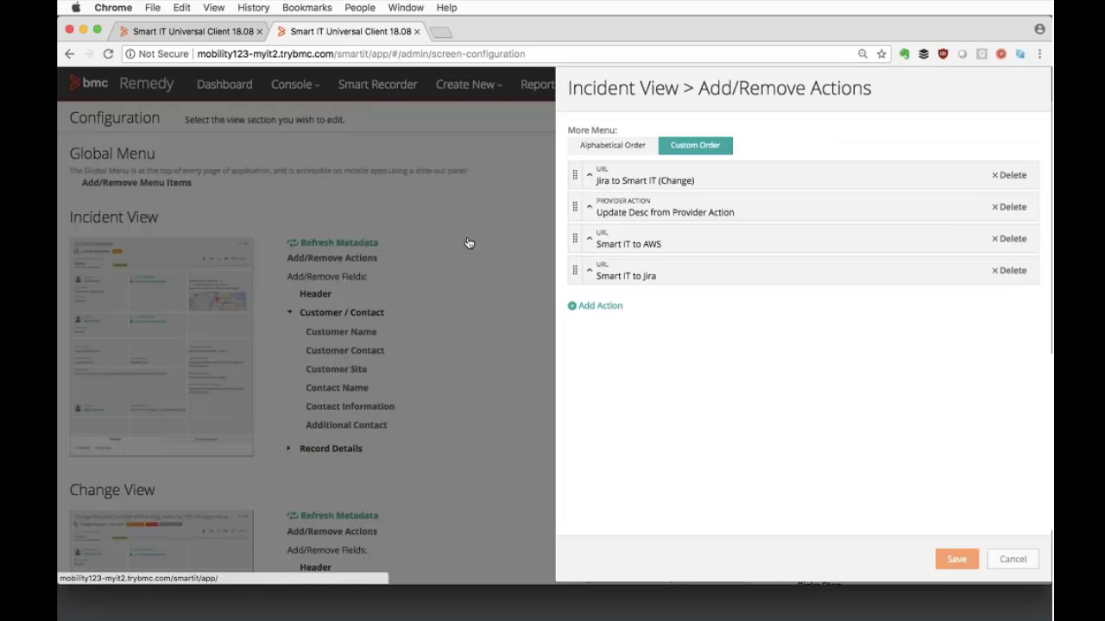
{"action": "left_click", "coordinate": [590, 210]}
{"action": "scroll", "coordinate": [811, 447], "scroll_direction": "down", "scroll_amount": 3}
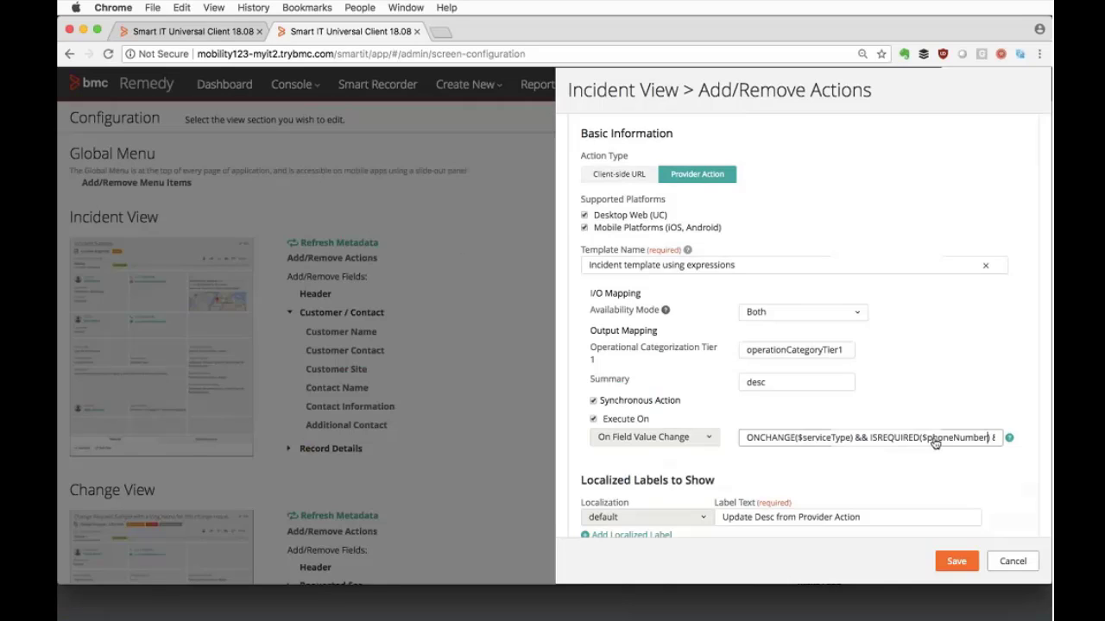
{"action": "scroll", "coordinate": [933, 442], "scroll_direction": "right", "scroll_amount": 3}
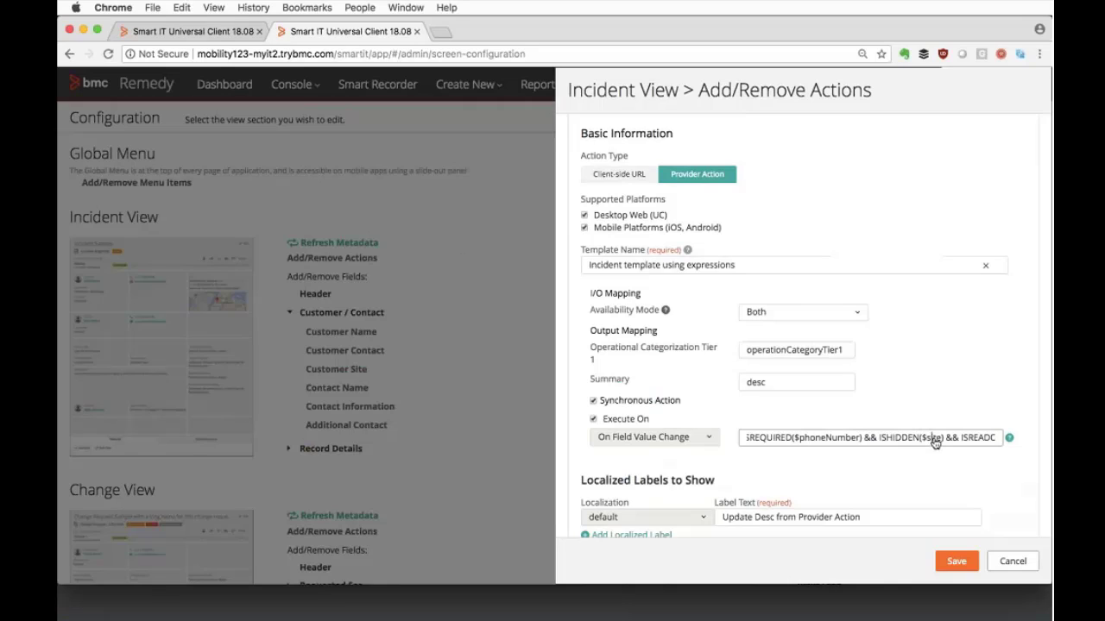
{"action": "scroll", "coordinate": [934, 442], "scroll_direction": "right", "scroll_amount": 3}
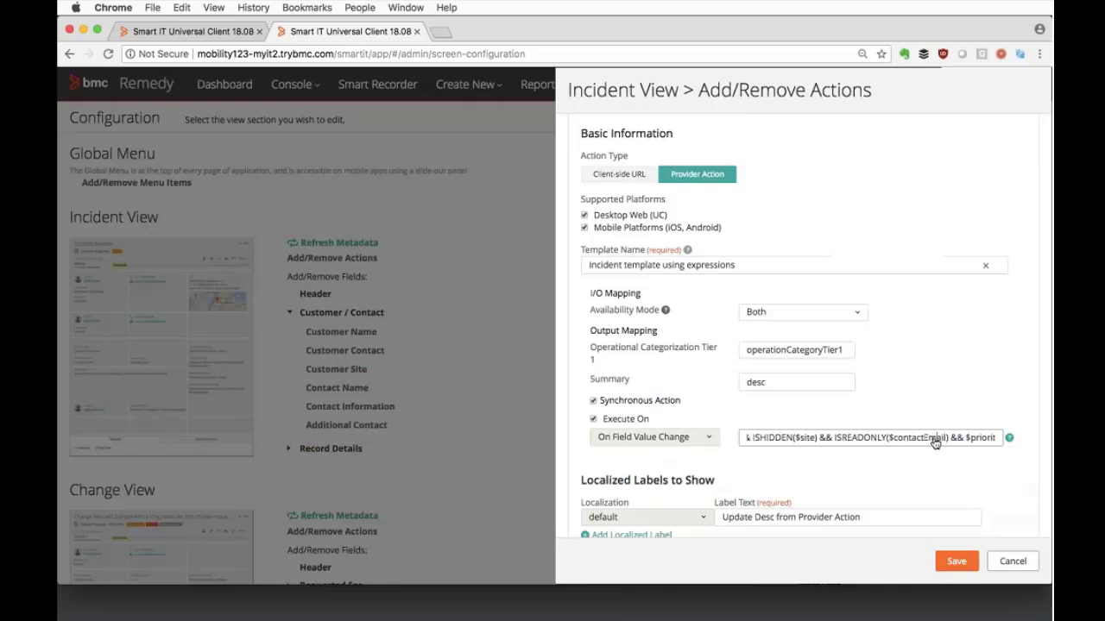
{"action": "left_click", "coordinate": [315, 165]}
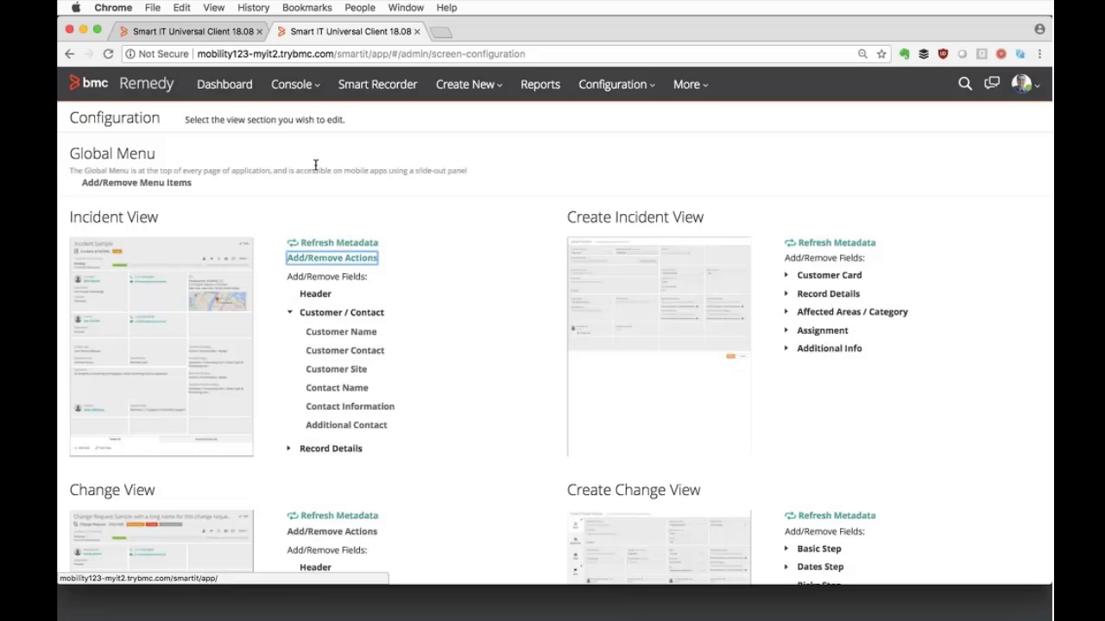
Switch to the "need to reset prod password" incident, set its status to In Progress and try to save it.
{"action": "key", "text": "super+1"}
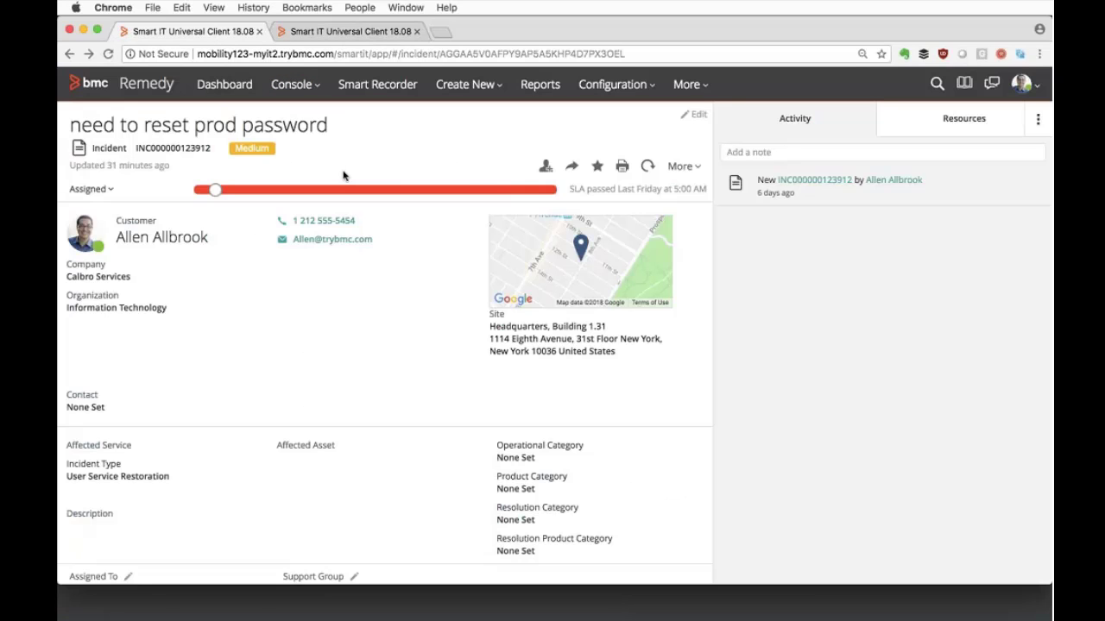
{"action": "left_click", "coordinate": [119, 190]}
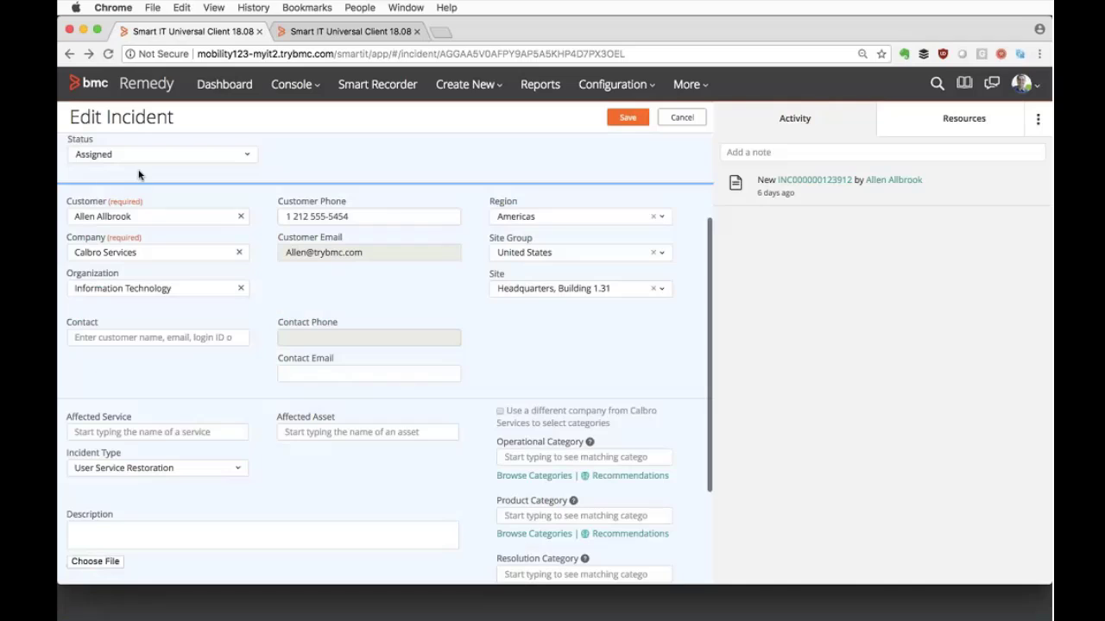
{"action": "left_click", "coordinate": [143, 156]}
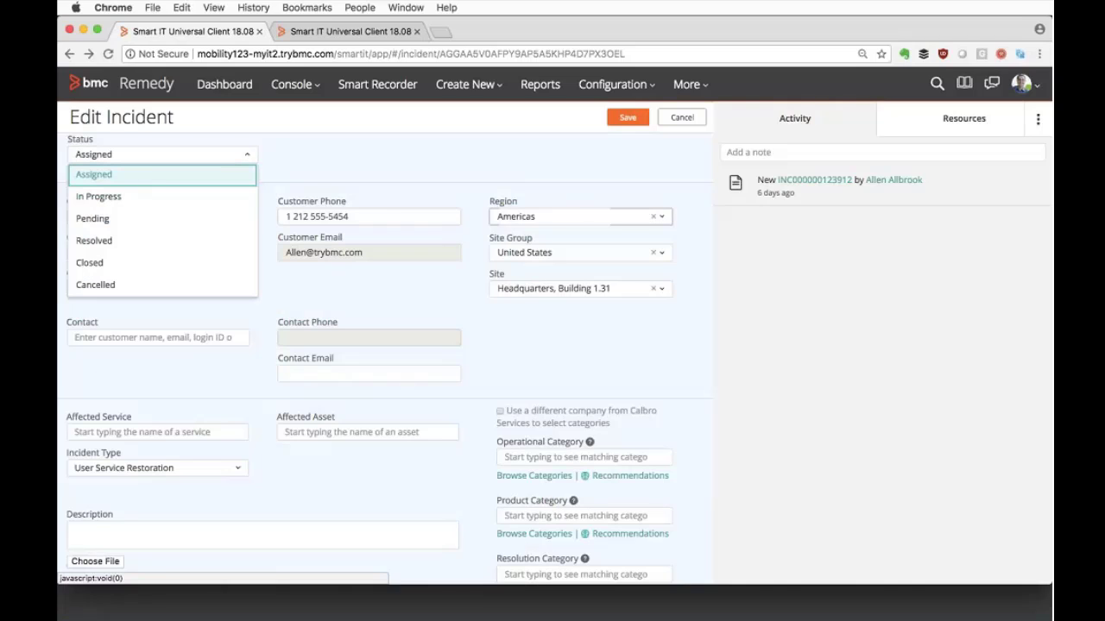
{"action": "left_click", "coordinate": [138, 197]}
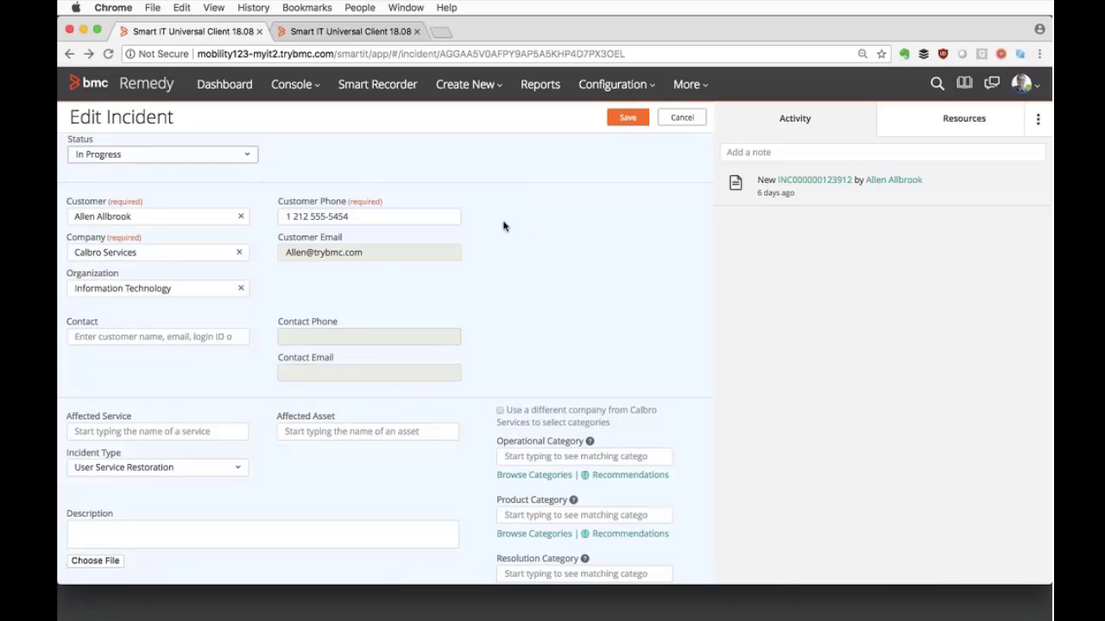
{"action": "left_click", "coordinate": [620, 118]}
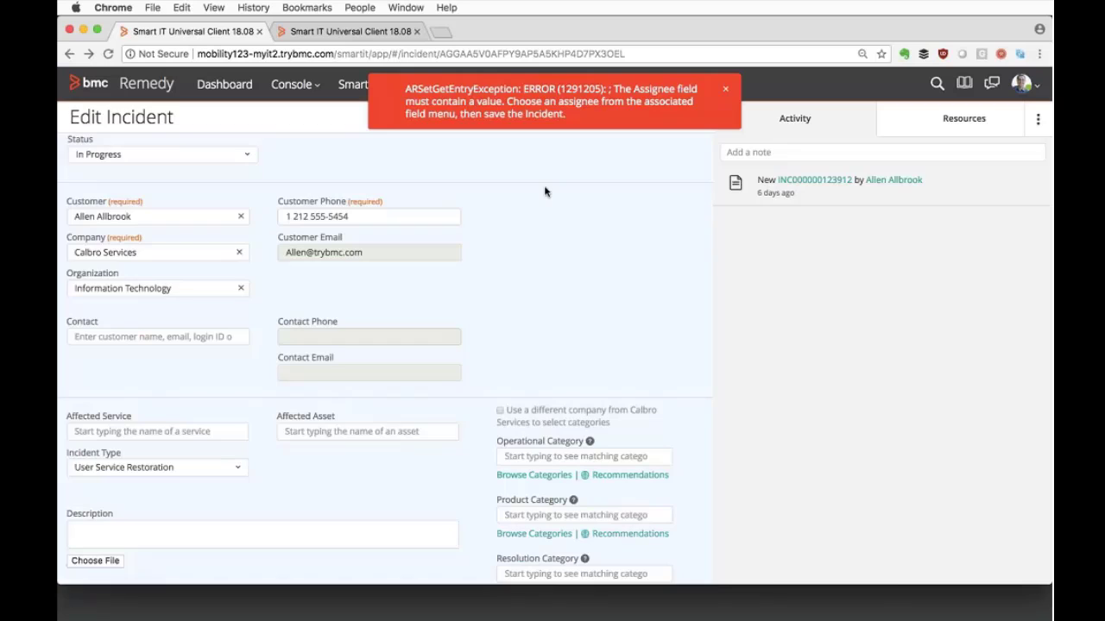
{"action": "left_click", "coordinate": [725, 89]}
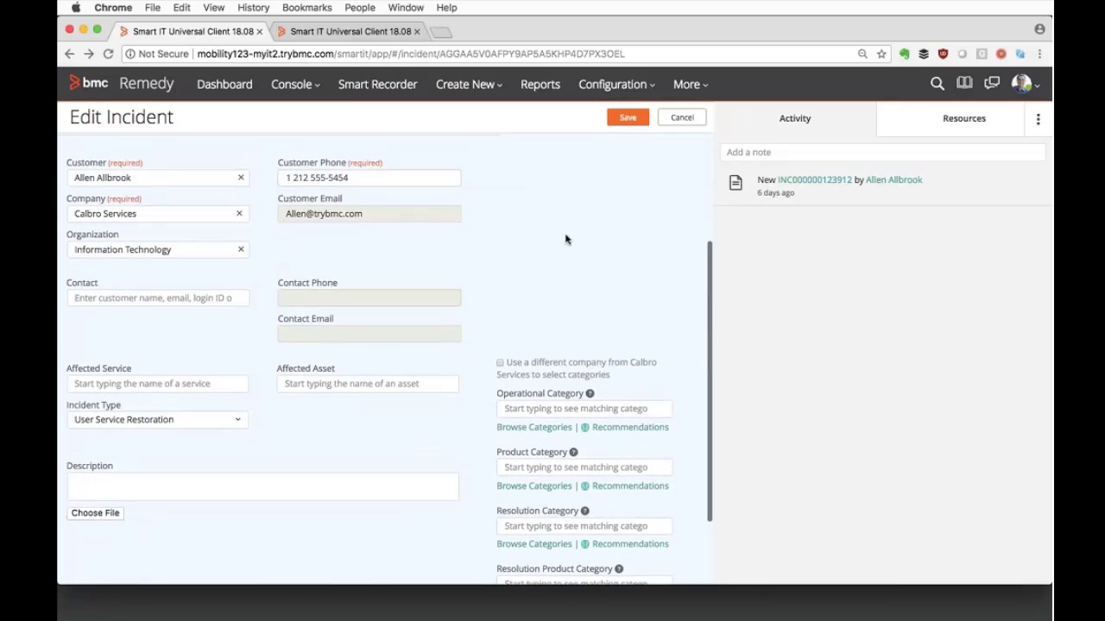
Assign the incident to the first agent listed for the Service Desk support group.
{"action": "scroll", "coordinate": [564, 237], "scroll_direction": "down", "scroll_amount": 5}
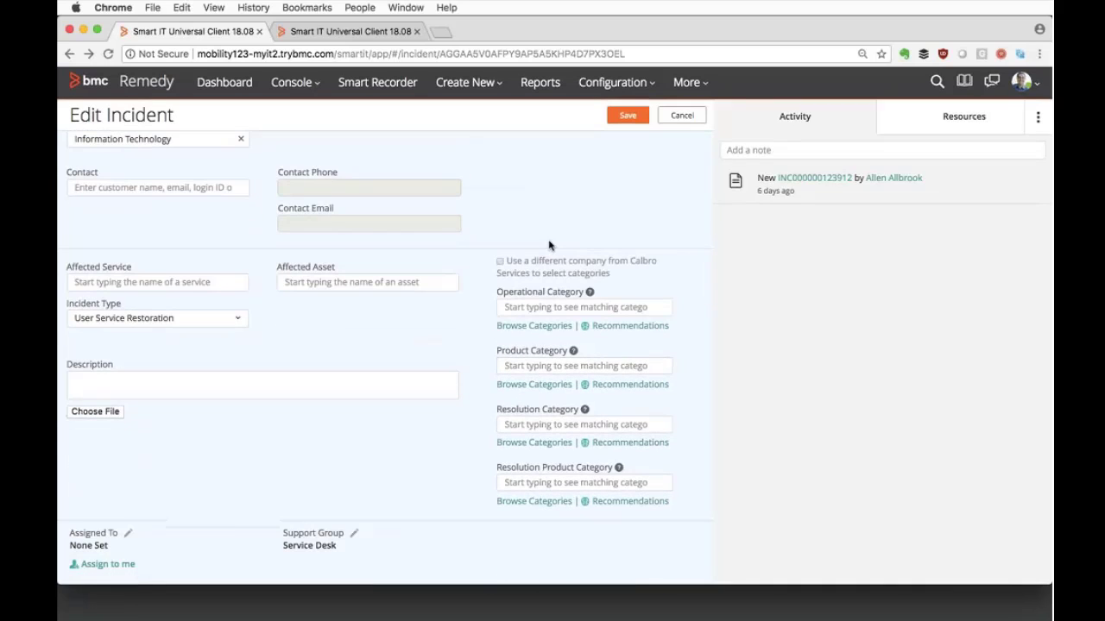
{"action": "left_click", "coordinate": [128, 536]}
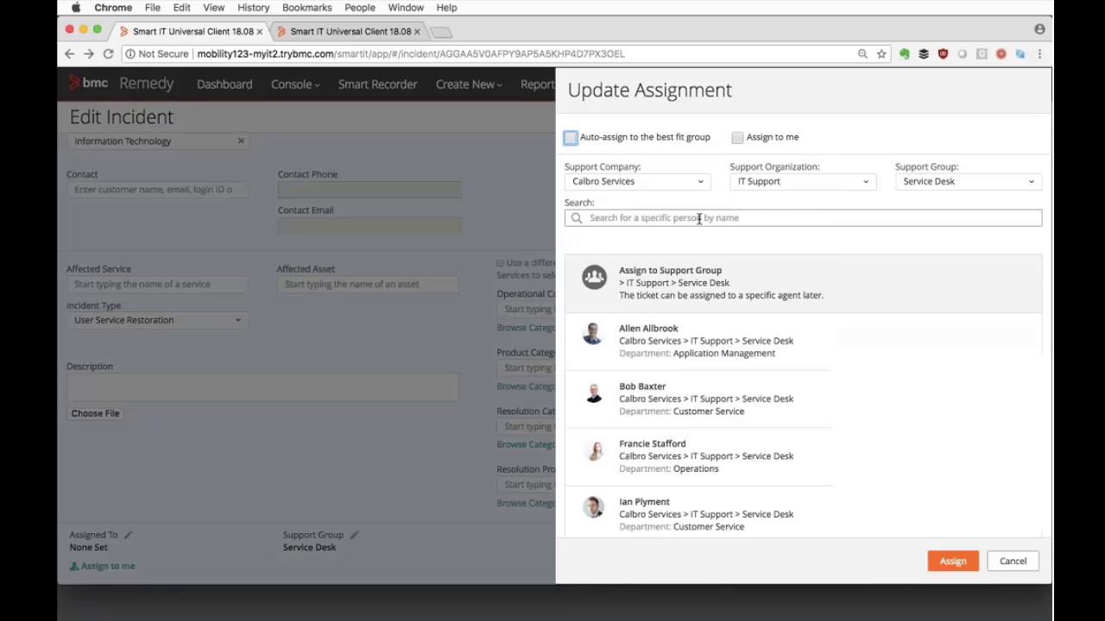
{"action": "left_click", "coordinate": [634, 329]}
{"action": "left_click", "coordinate": [951, 561]}
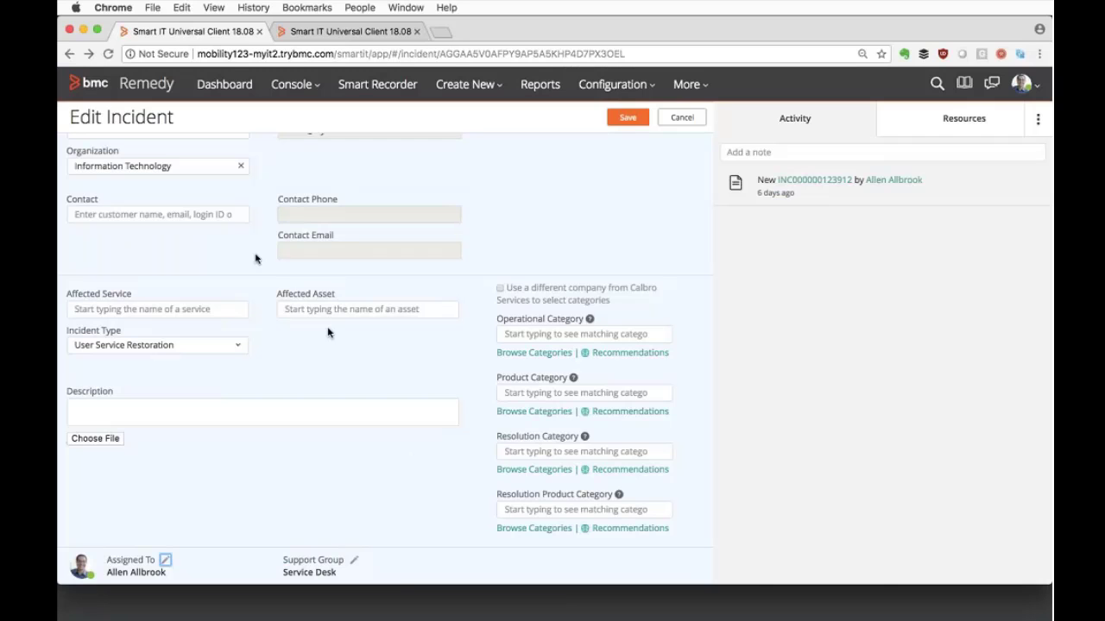
{"action": "scroll", "coordinate": [251, 271], "scroll_direction": "up", "scroll_amount": 5}
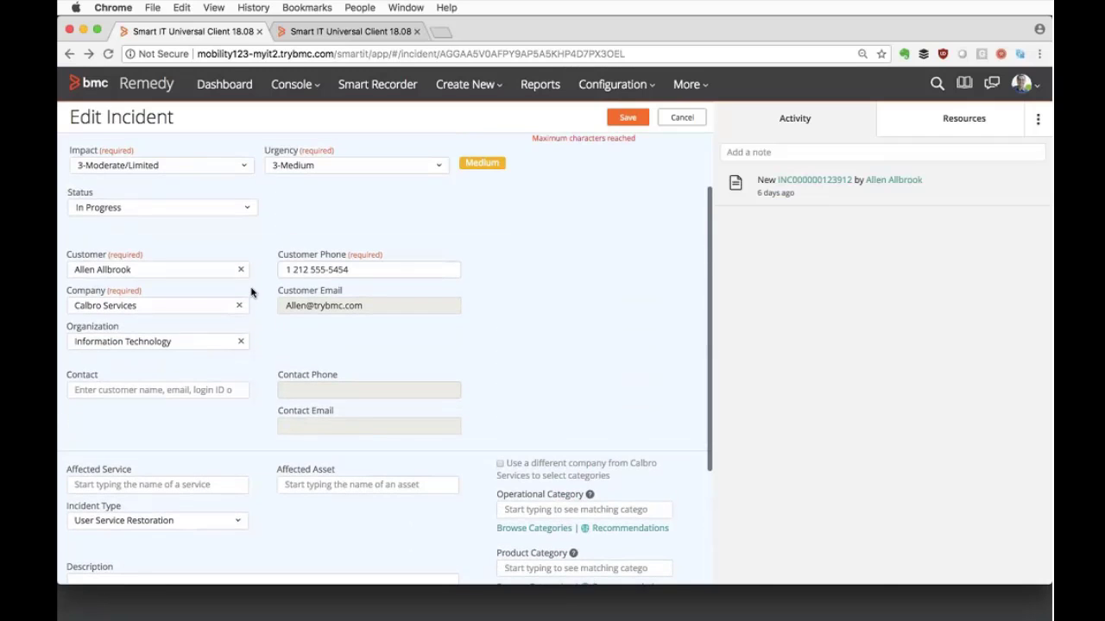
Set the incident's impact to 2-Significant/Large and its urgency to 2-High.
{"action": "scroll", "coordinate": [209, 285], "scroll_direction": "up", "scroll_amount": 2}
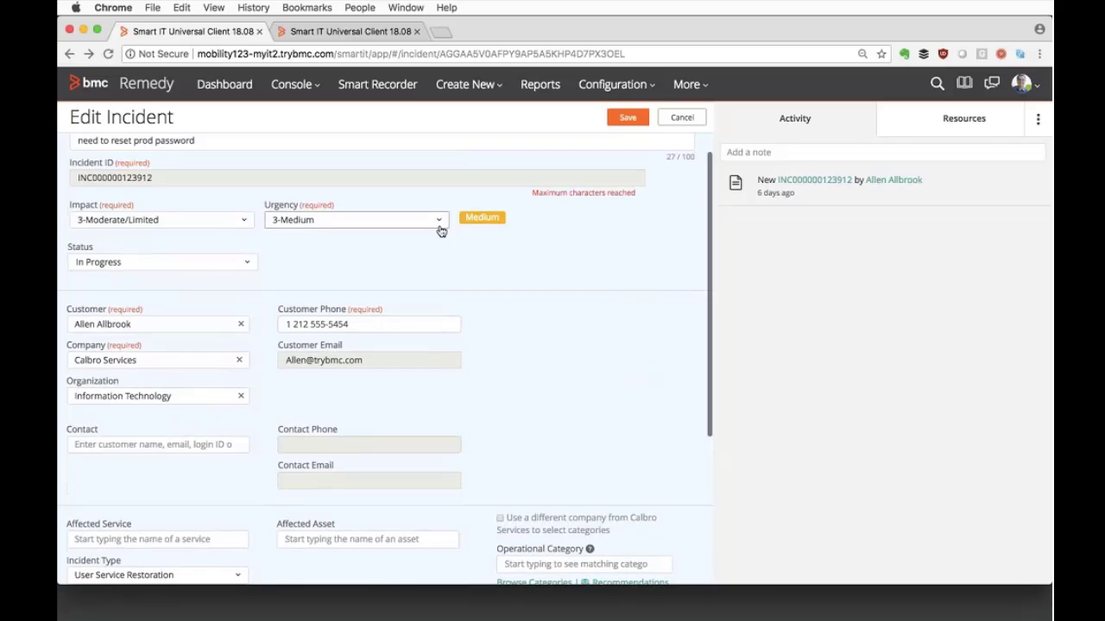
{"action": "left_click", "coordinate": [229, 223]}
{"action": "left_click", "coordinate": [198, 260]}
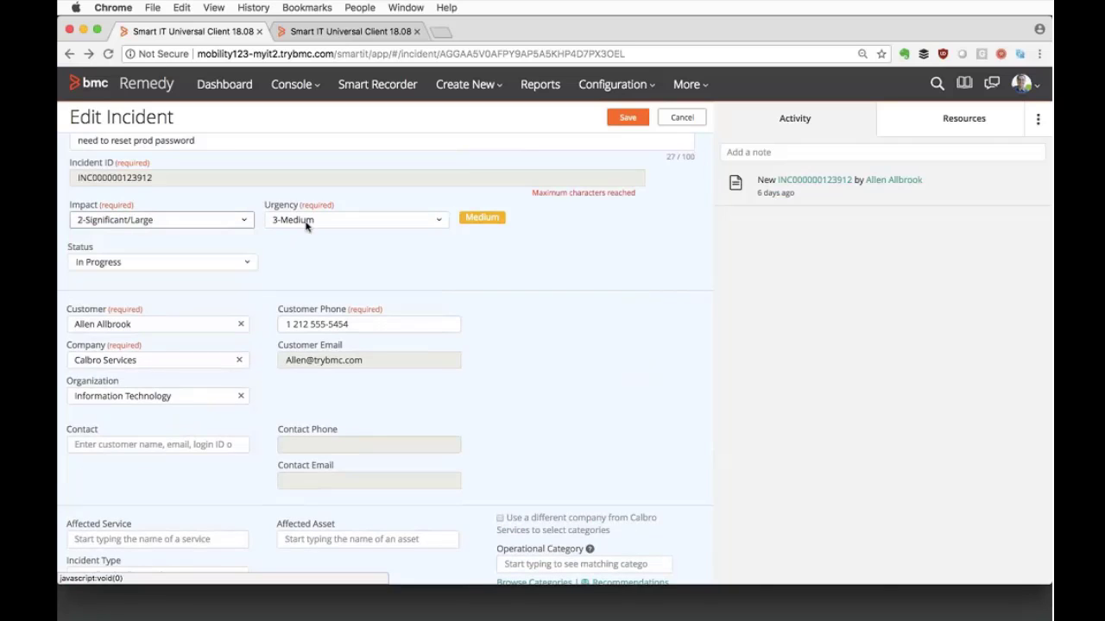
{"action": "left_click", "coordinate": [308, 222]}
{"action": "left_click", "coordinate": [308, 260]}
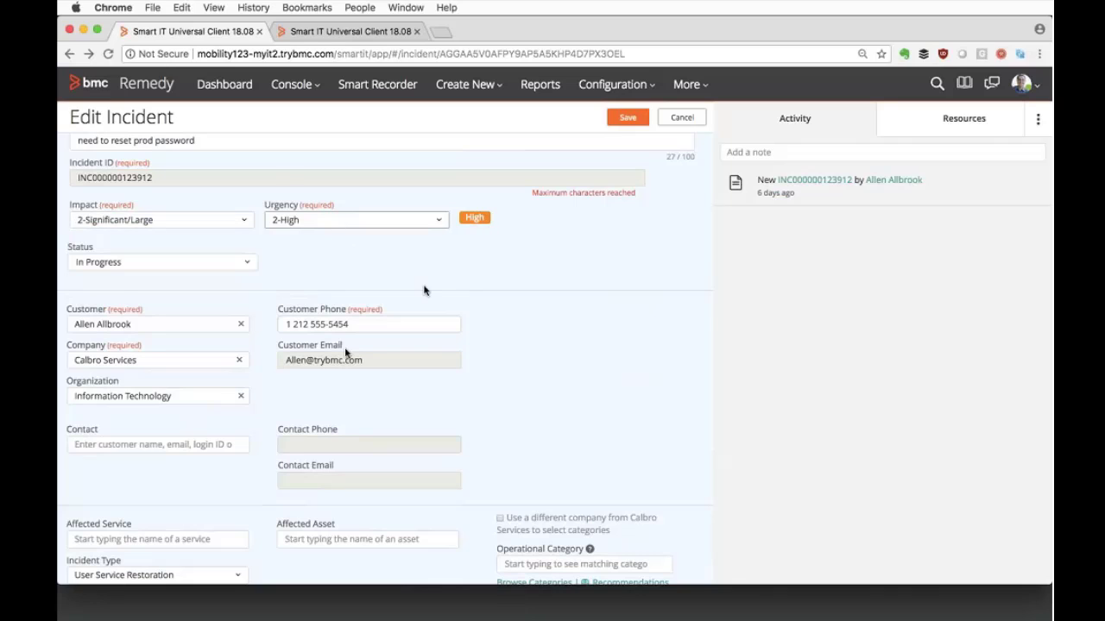
Change the Incident Type to User Service Request so the provider action runs, and review the affected fields.
{"action": "scroll", "coordinate": [424, 288], "scroll_direction": "down", "scroll_amount": 1}
{"action": "scroll", "coordinate": [168, 489], "scroll_direction": "down", "scroll_amount": 1}
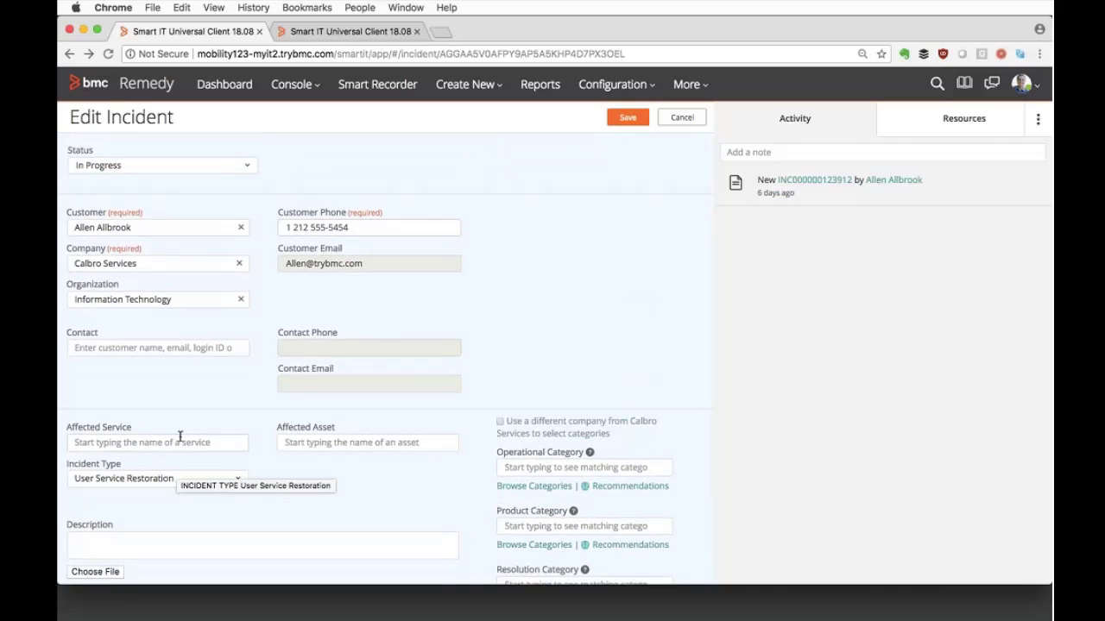
{"action": "scroll", "coordinate": [121, 496], "scroll_direction": "down", "scroll_amount": 1}
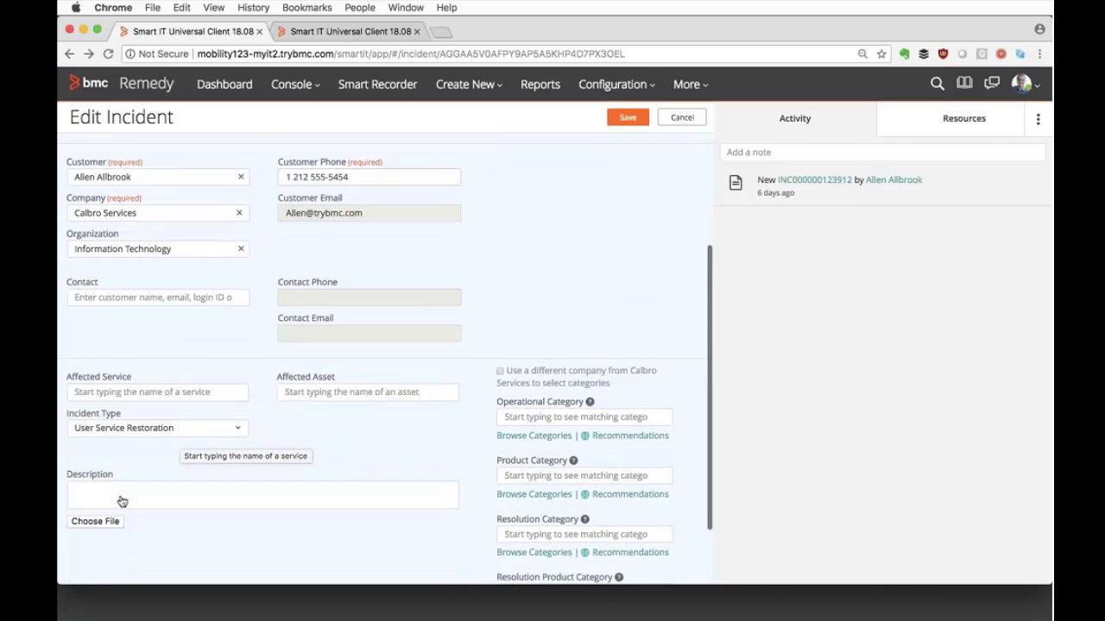
{"action": "left_click", "coordinate": [169, 431]}
{"action": "left_click", "coordinate": [177, 469]}
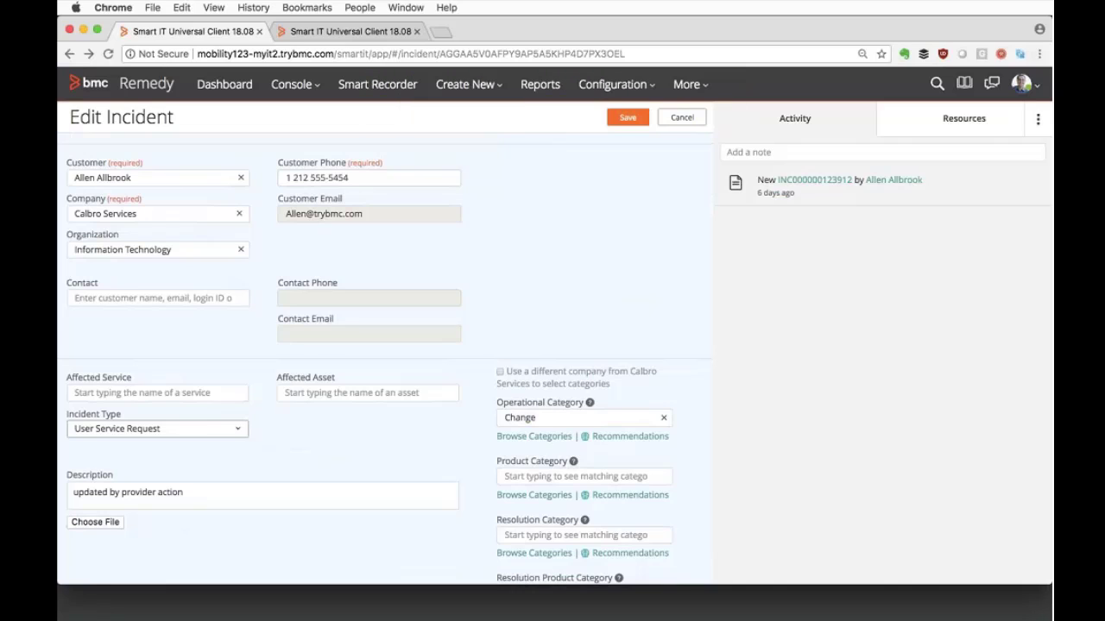
{"action": "scroll", "coordinate": [192, 207], "scroll_direction": "up", "scroll_amount": 1}
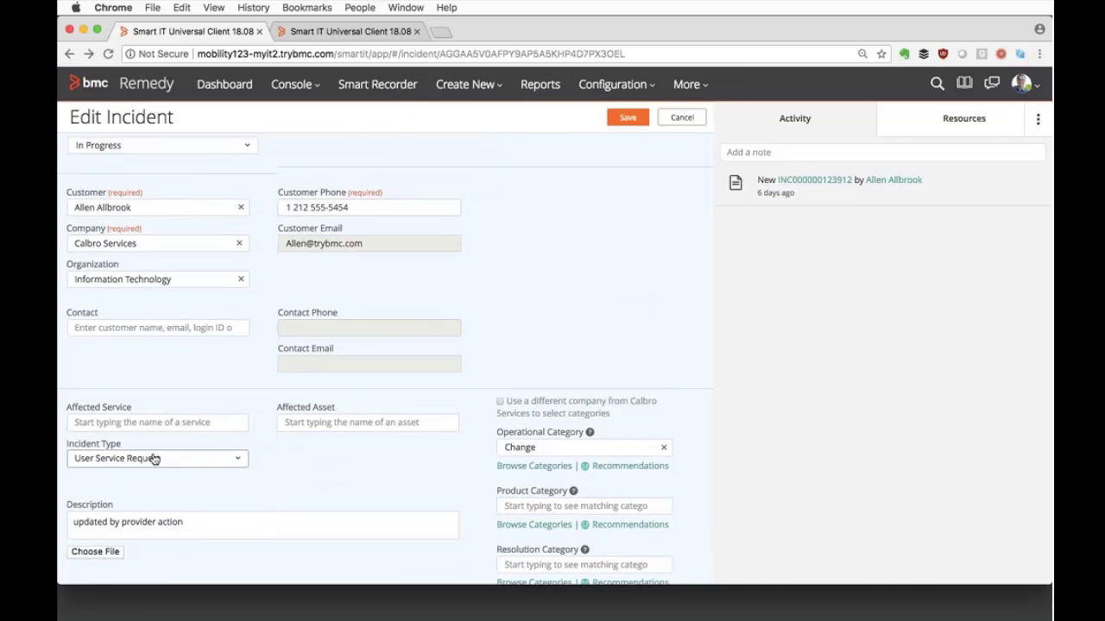
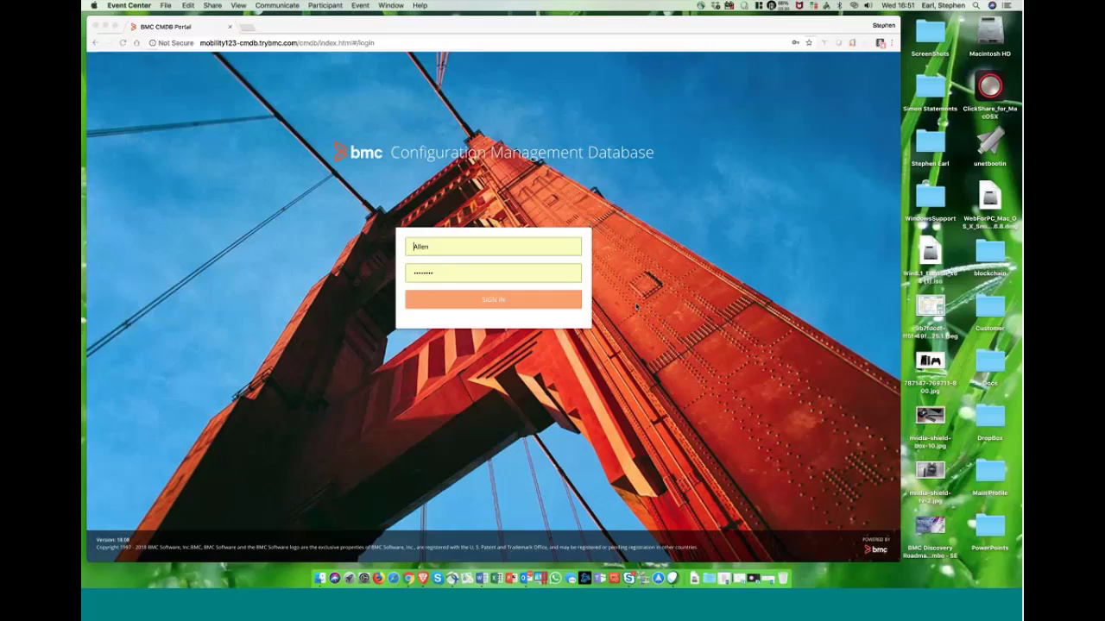
Switch to the BMC CMDB Portal, sign in with the prefilled credentials and open the Dashboard and Datasources configuration.
{"action": "left_click", "coordinate": [516, 302]}
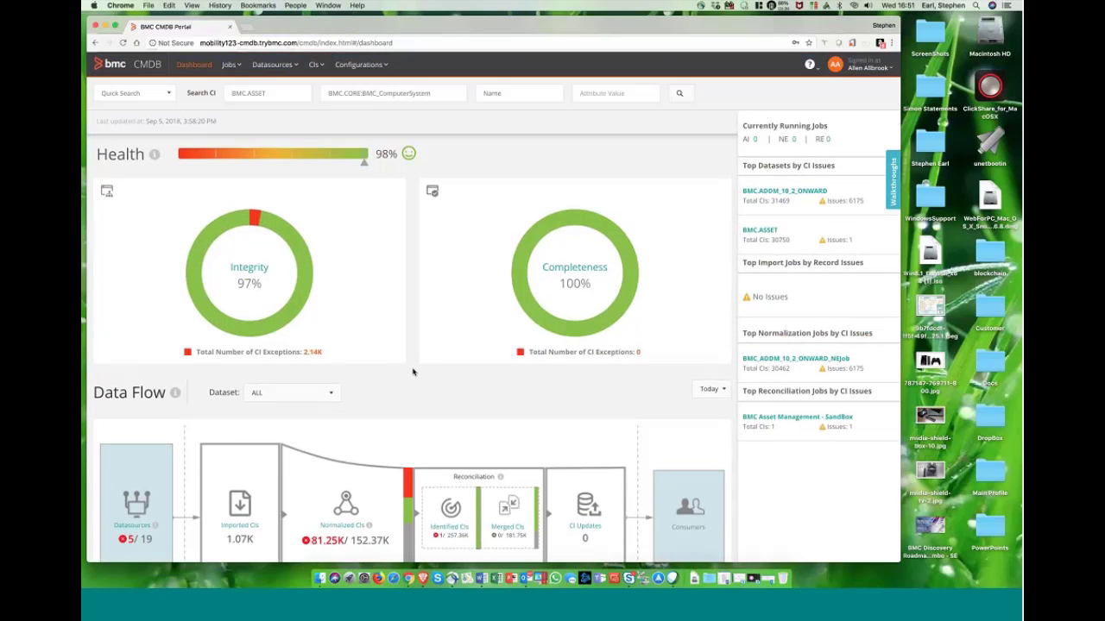
{"action": "left_click", "coordinate": [370, 65]}
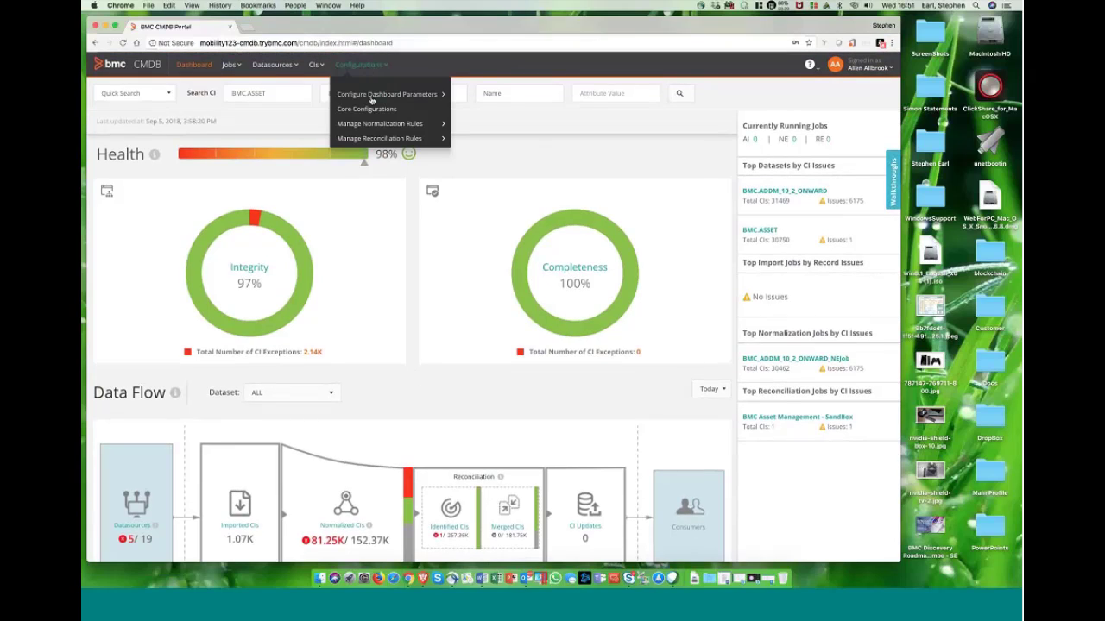
{"action": "mouse_move", "coordinate": [372, 97]}
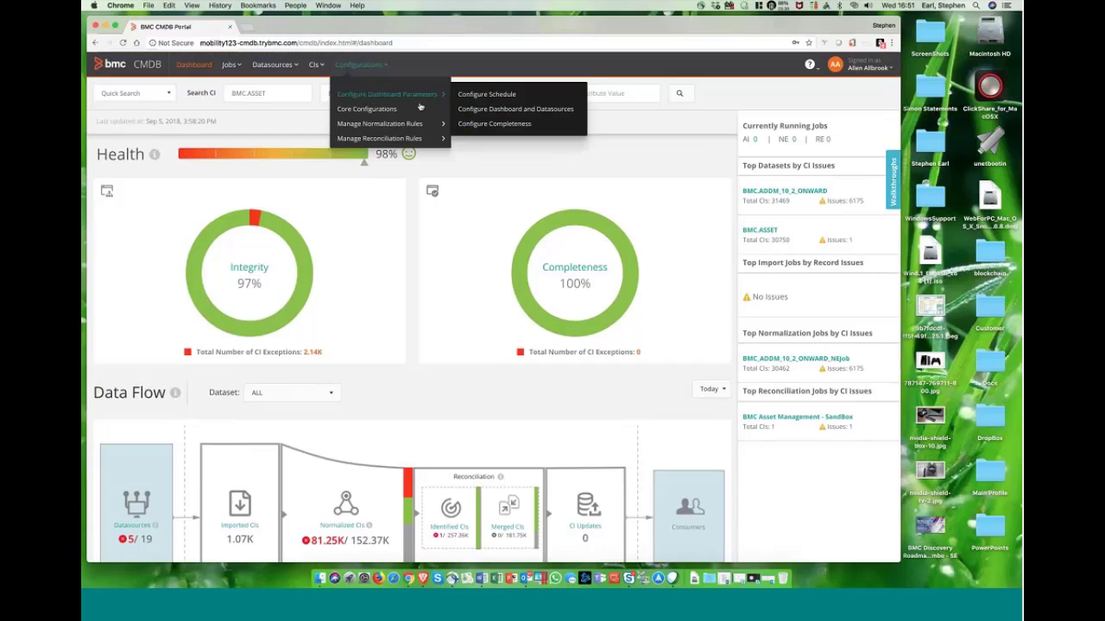
{"action": "left_click", "coordinate": [474, 109]}
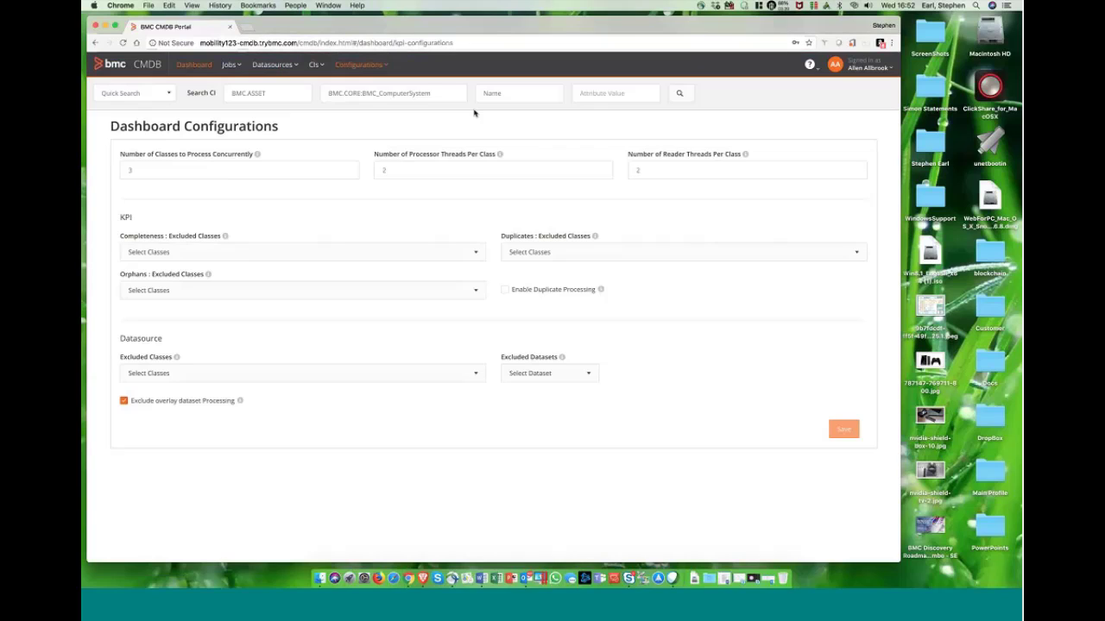
Inspect the Excluded Classes choices for the Completeness, Duplicates and Orphans KPIs, leaving them unset.
{"action": "left_click", "coordinate": [265, 258]}
{"action": "left_click", "coordinate": [265, 256]}
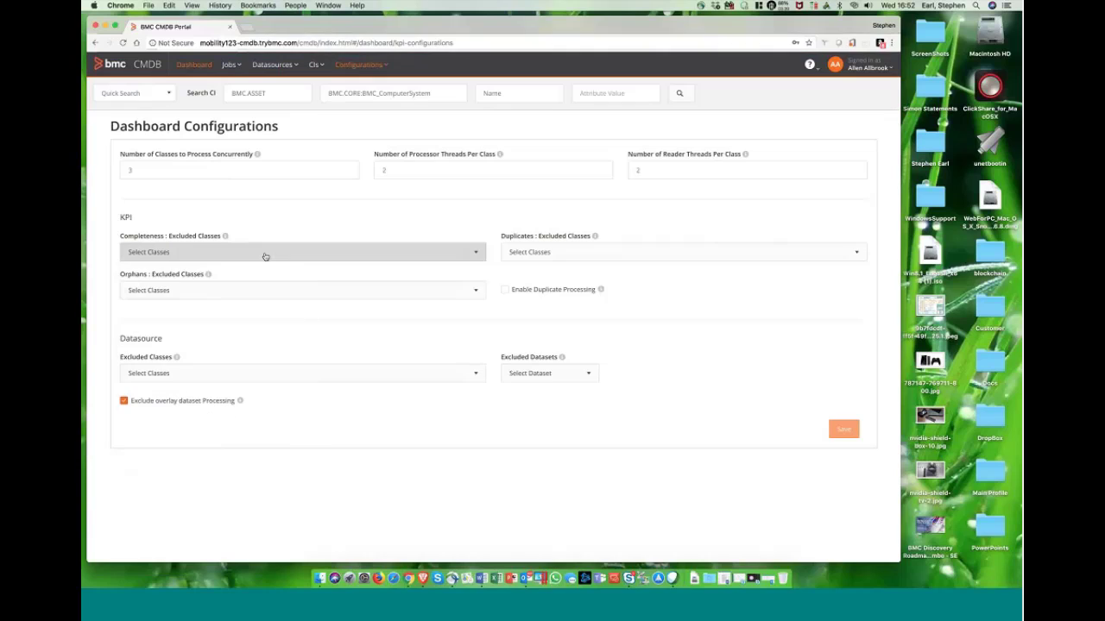
{"action": "left_click", "coordinate": [569, 261]}
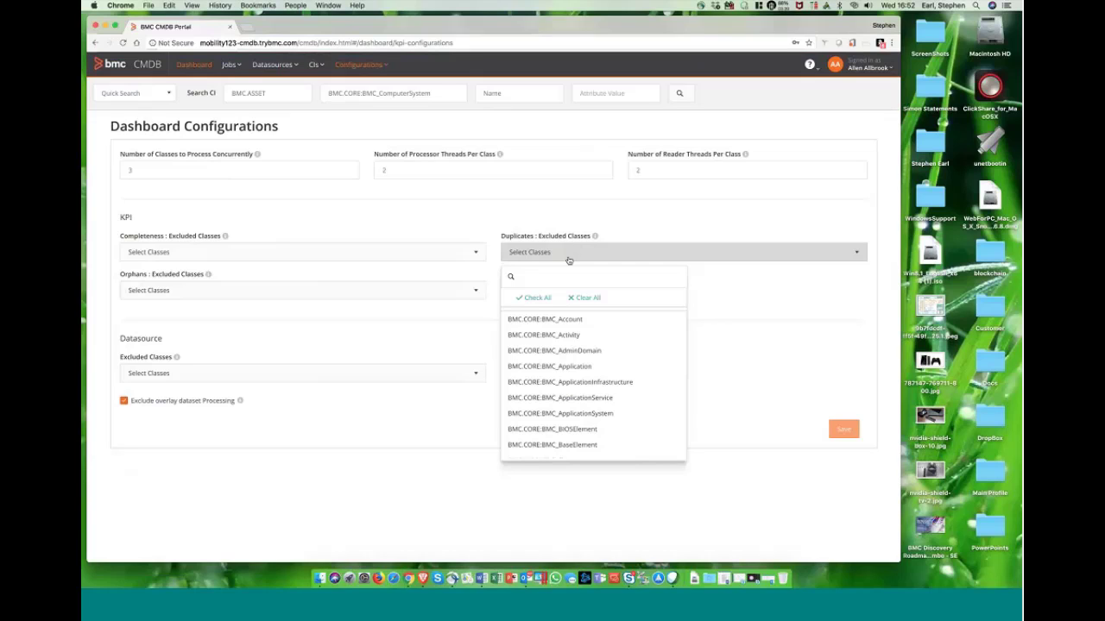
{"action": "left_click", "coordinate": [568, 261]}
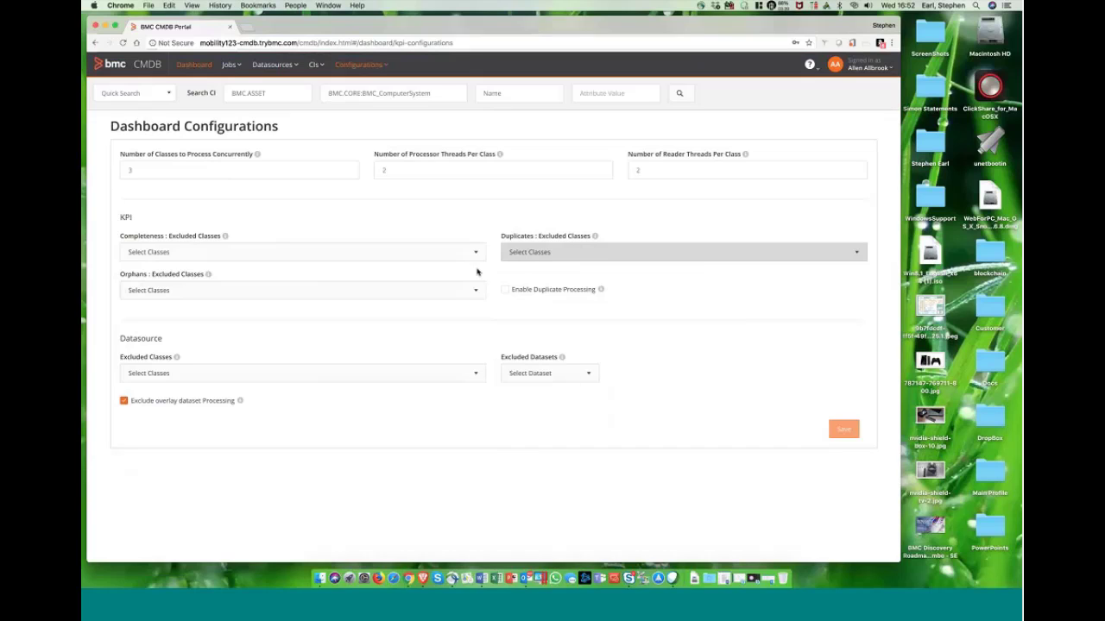
{"action": "left_click", "coordinate": [418, 296]}
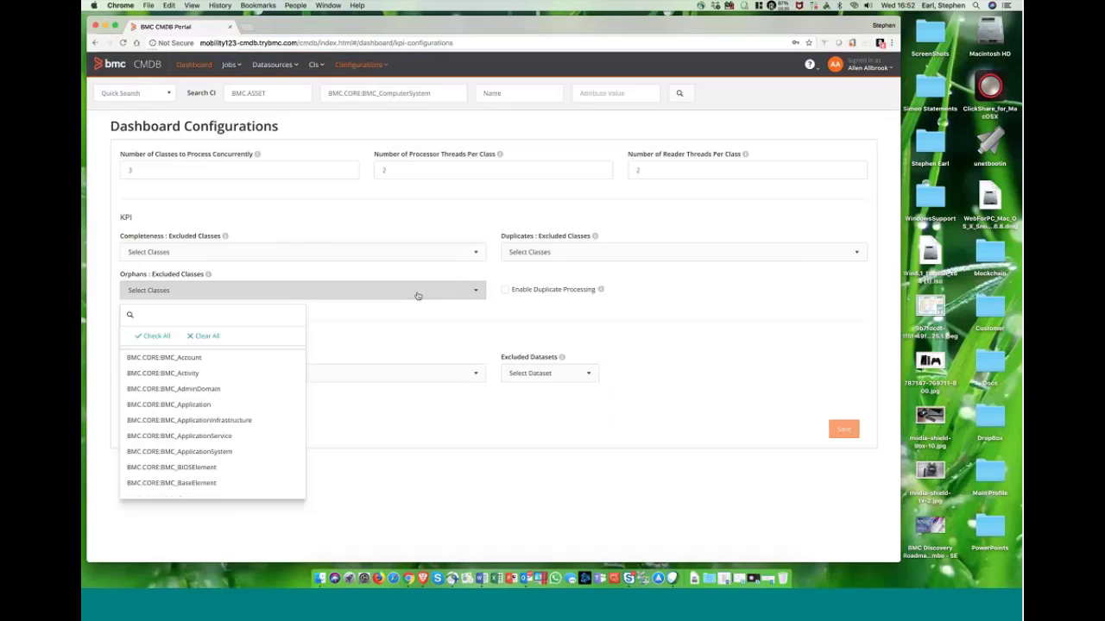
{"action": "left_click", "coordinate": [418, 292]}
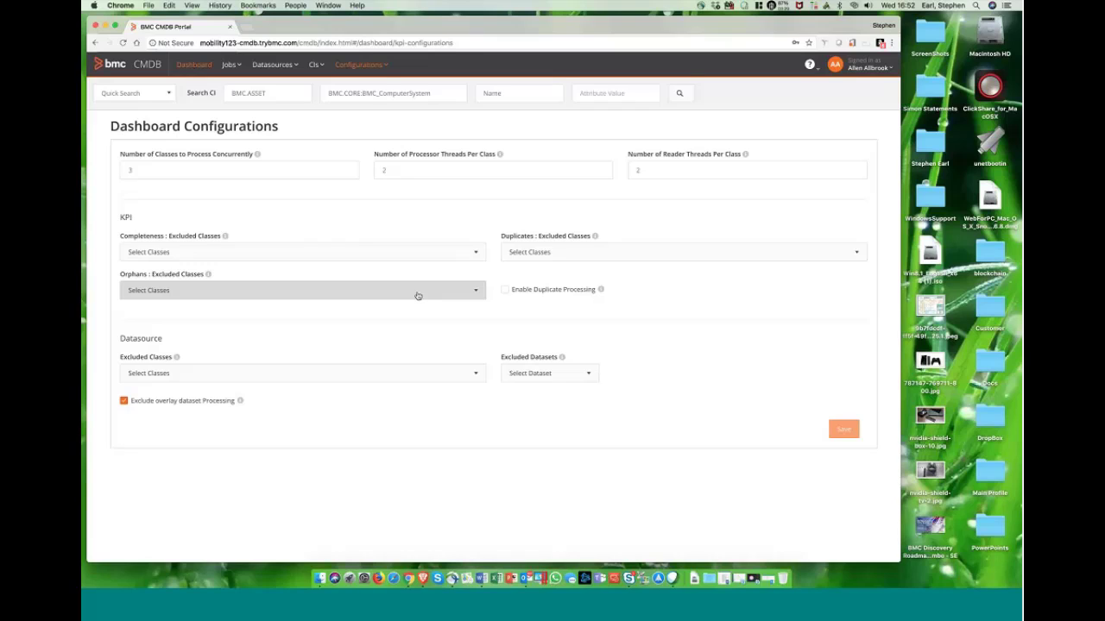
Open the Completeness configuration and look through its list of classes.
{"action": "left_click", "coordinate": [373, 66]}
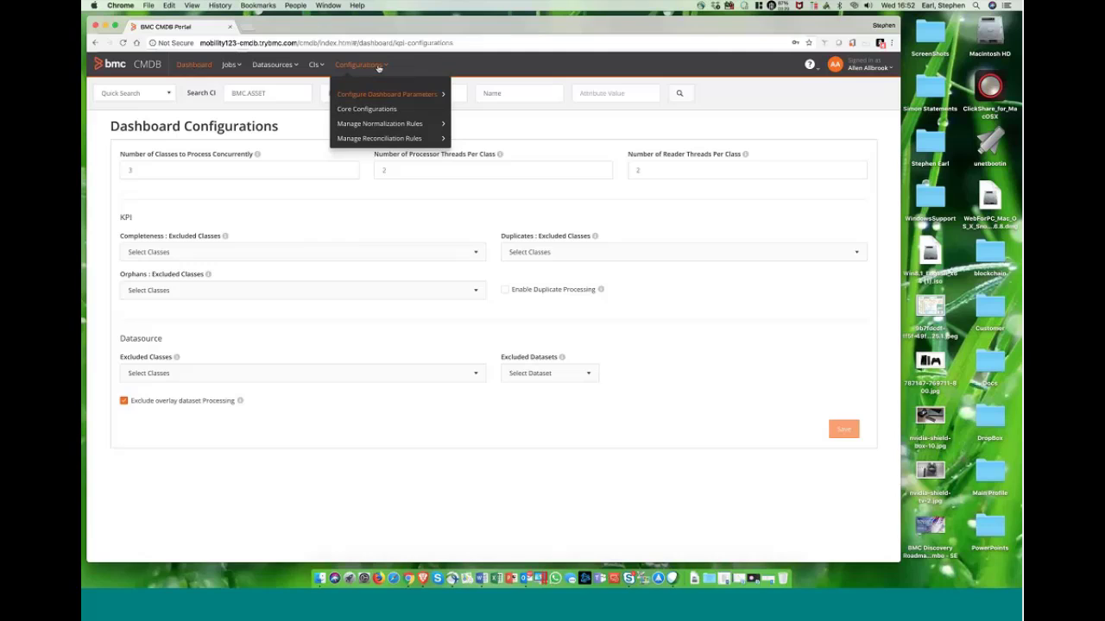
{"action": "mouse_move", "coordinate": [401, 99]}
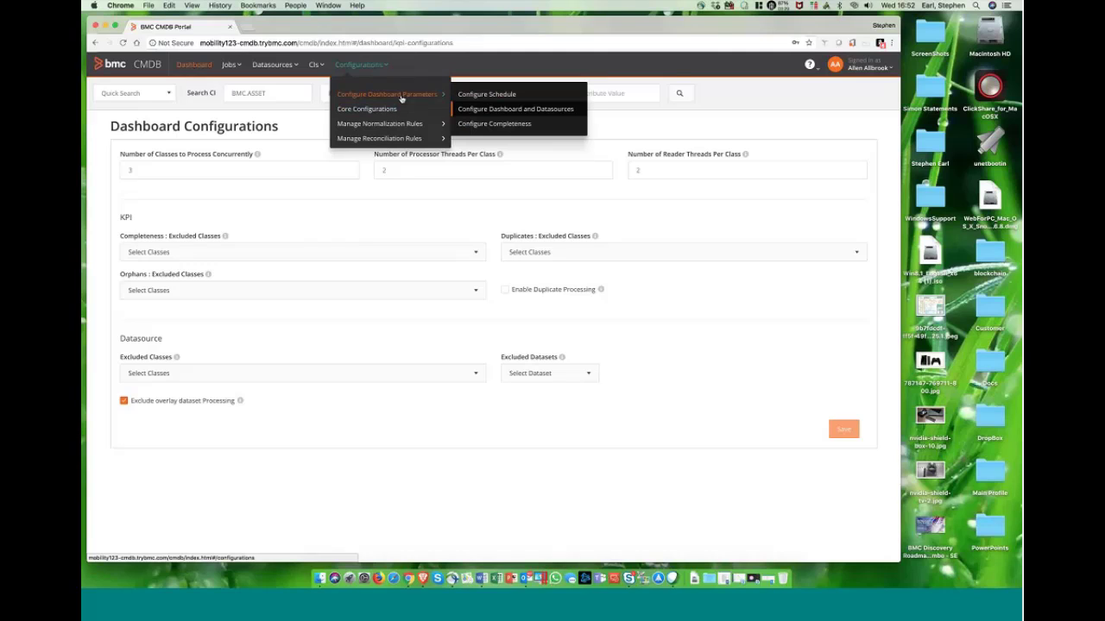
{"action": "left_click", "coordinate": [478, 125]}
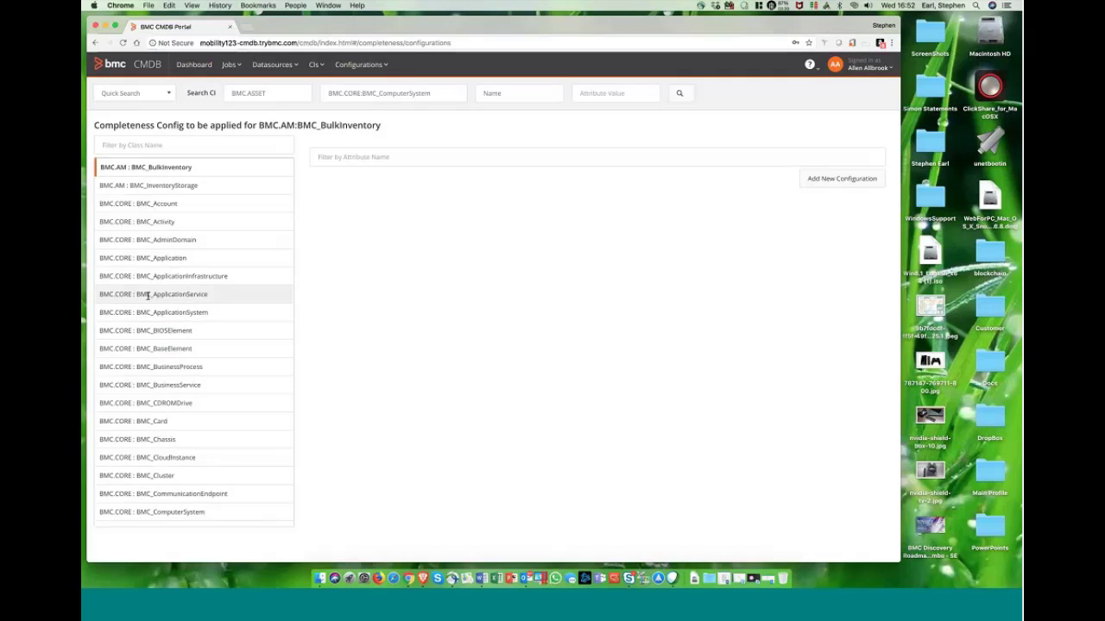
{"action": "scroll", "coordinate": [151, 293], "scroll_direction": "down", "scroll_amount": 5}
{"action": "scroll", "coordinate": [151, 294], "scroll_direction": "up", "scroll_amount": 5}
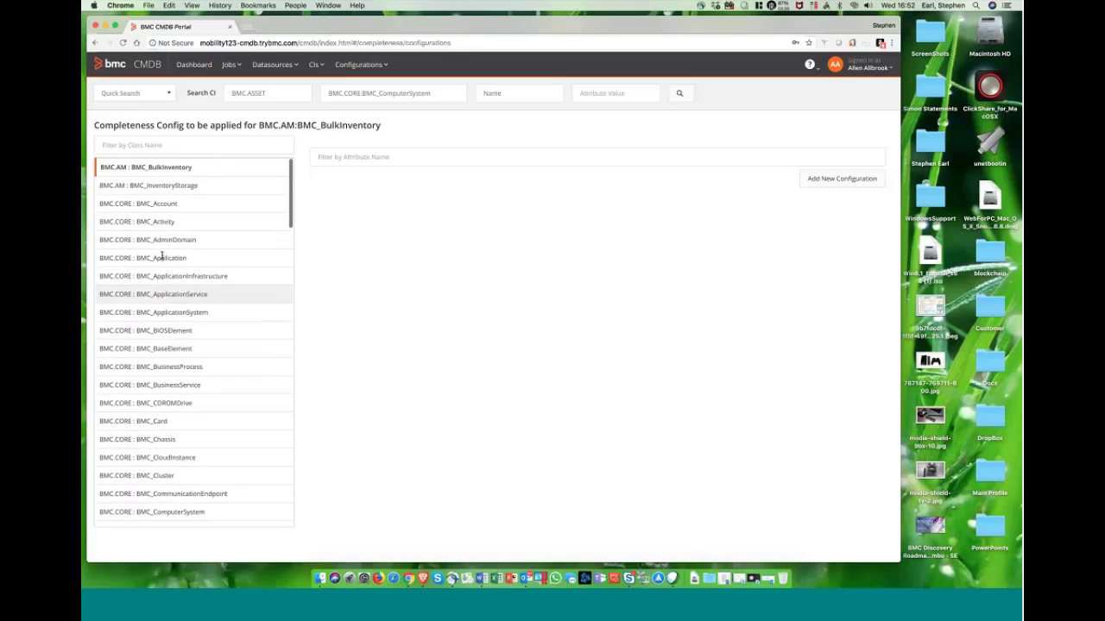
Filter the classes by "Busine" and open the completeness attributes of BMC.CORE:BMC_BusinessService.
{"action": "left_click", "coordinate": [229, 152]}
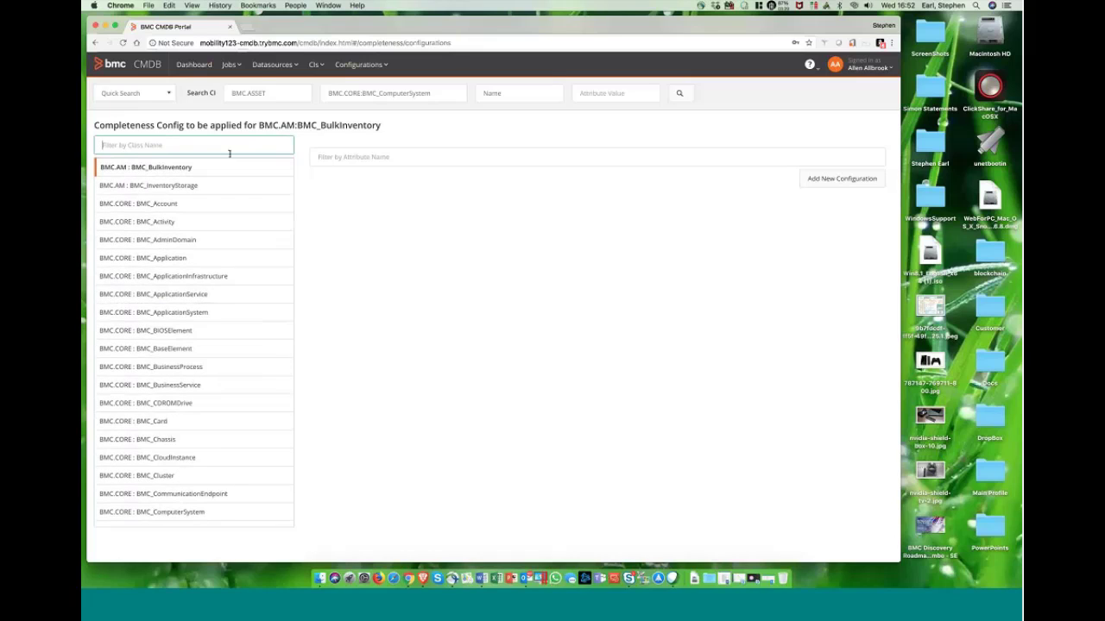
{"action": "type", "text": "B"}
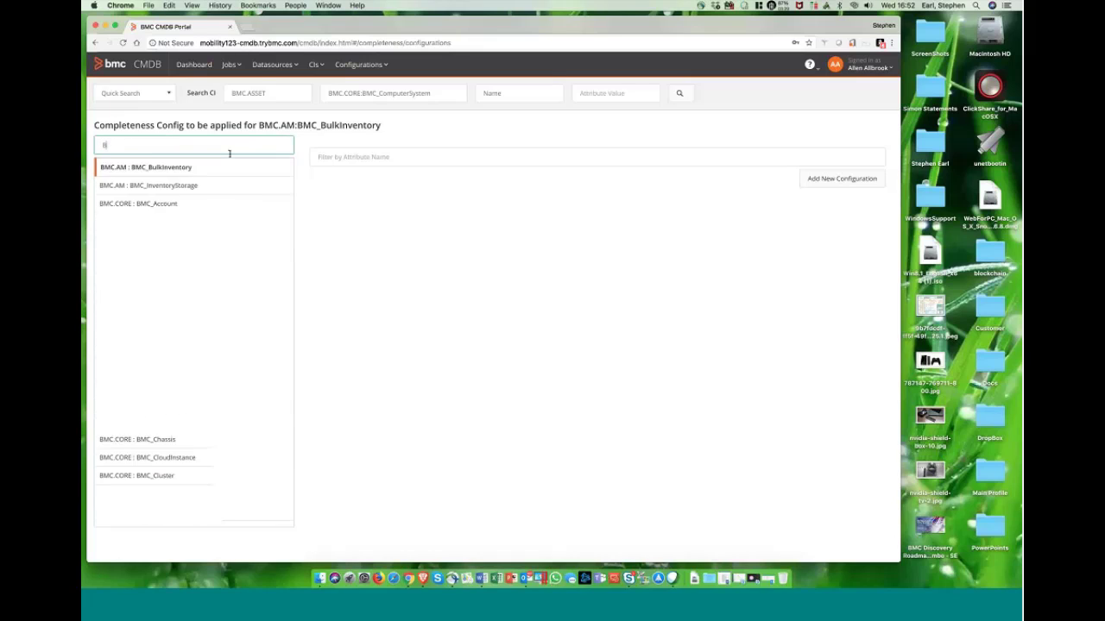
{"action": "type", "text": "usine"}
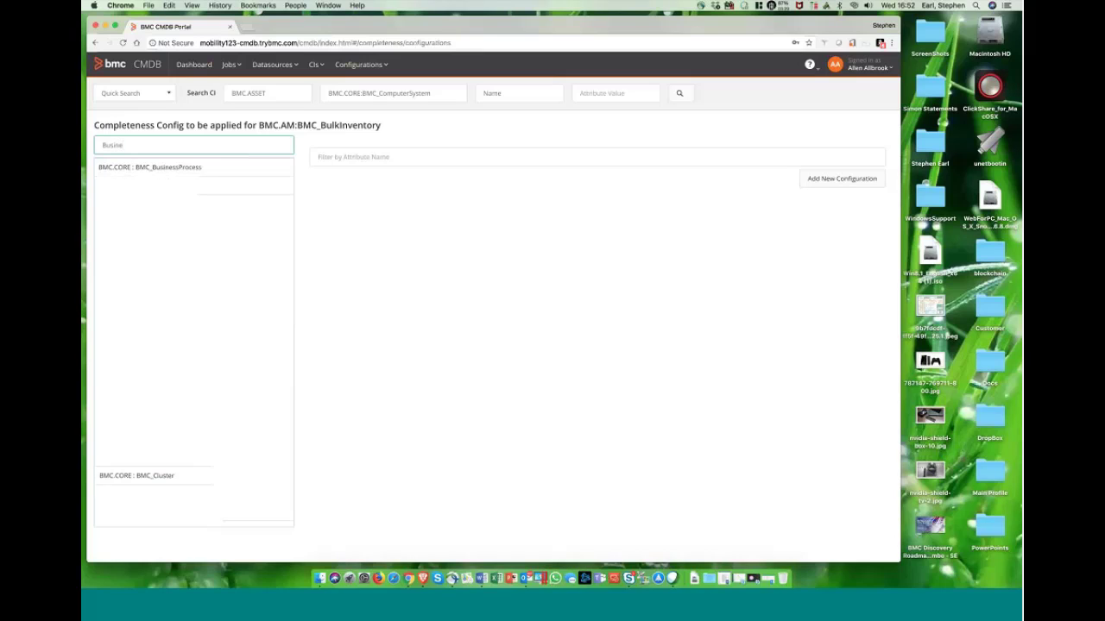
{"action": "left_click", "coordinate": [170, 187]}
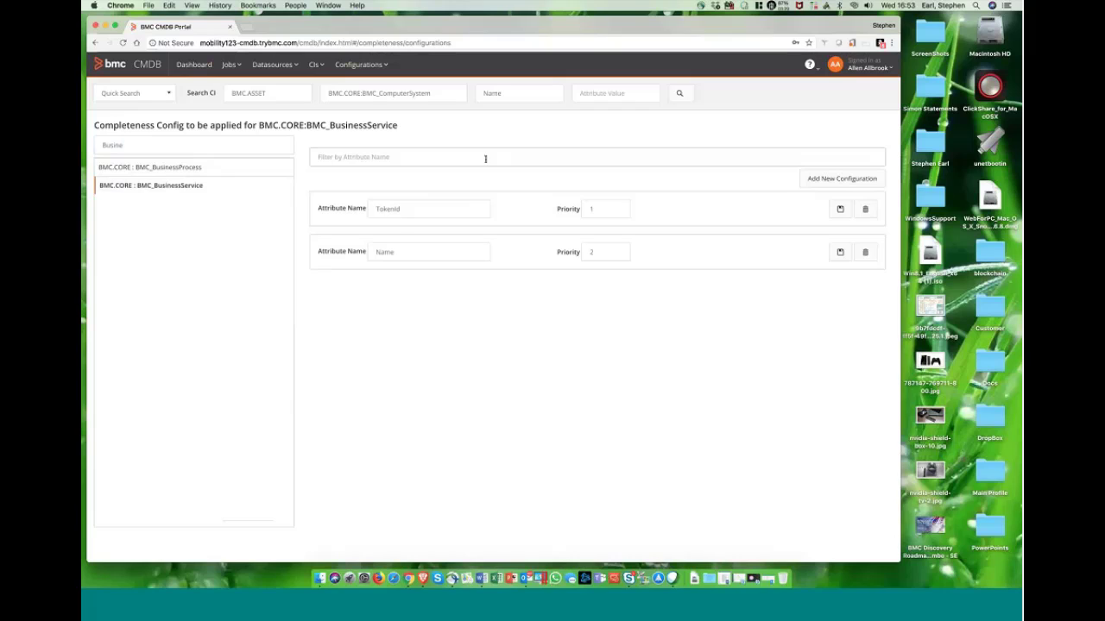
{"action": "left_click", "coordinate": [485, 159]}
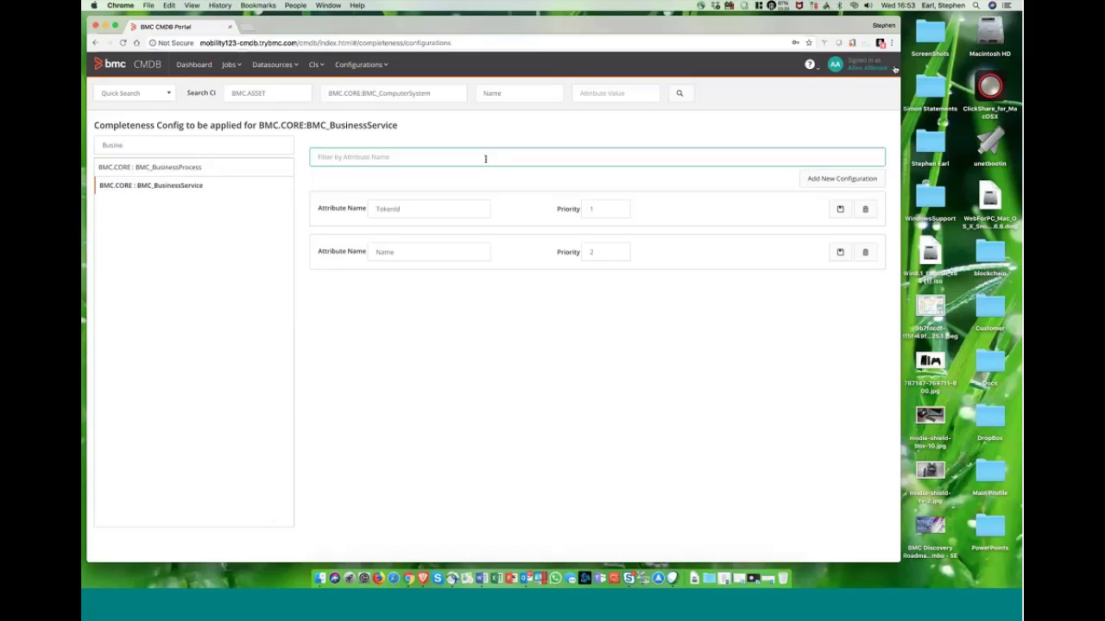
Return to the CMDB dashboard and sign out of the current account.
{"action": "left_click", "coordinate": [195, 66]}
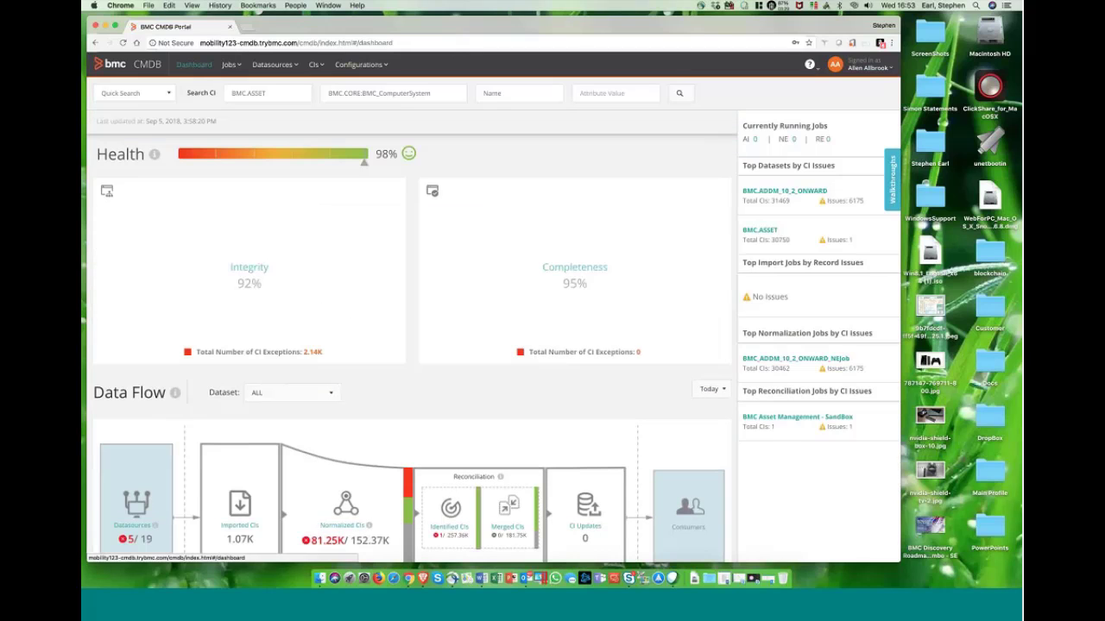
{"action": "left_click", "coordinate": [872, 67]}
{"action": "left_click", "coordinate": [870, 103]}
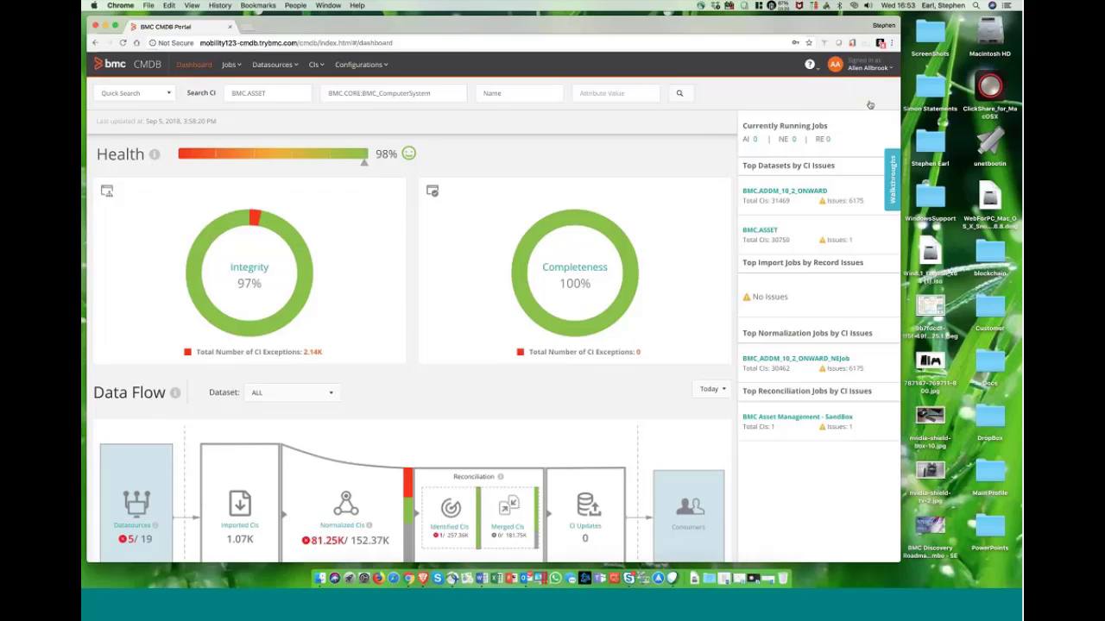
Replace the prefilled login name with the second demo user's login and sign in to the CMDB portal.
{"action": "left_click", "coordinate": [432, 246]}
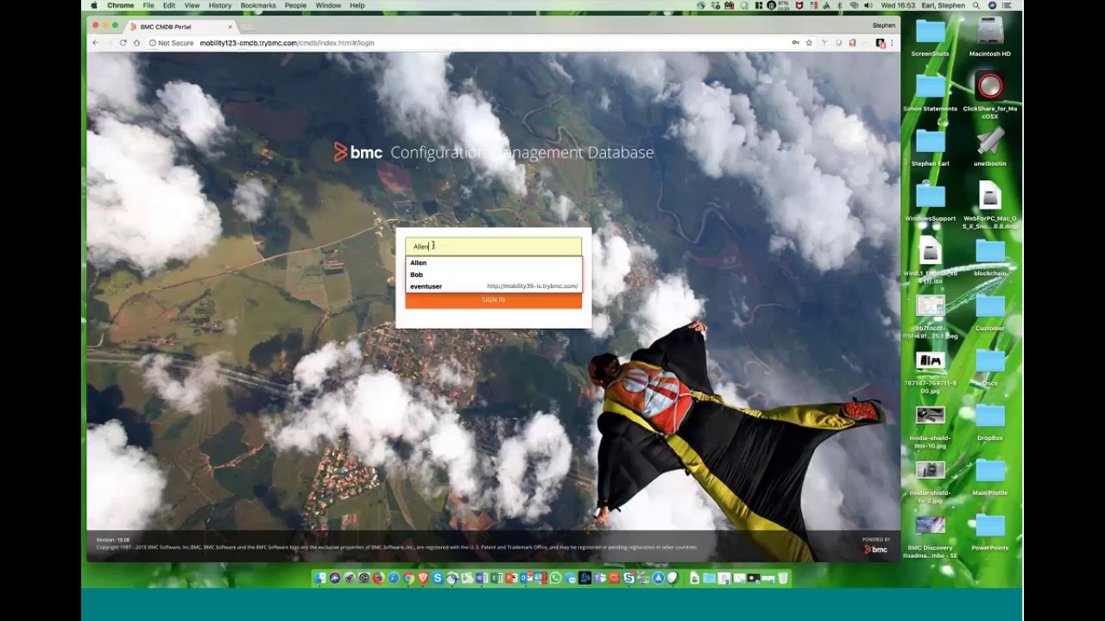
{"action": "key", "text": "BackSpace"}
{"action": "key", "text": "BackSpace"}
{"action": "key", "text": "BackSpace"}
{"action": "key", "text": "BackSpace"}
{"action": "key", "text": "BackSpace"}
{"action": "type", "text": "Bob"}
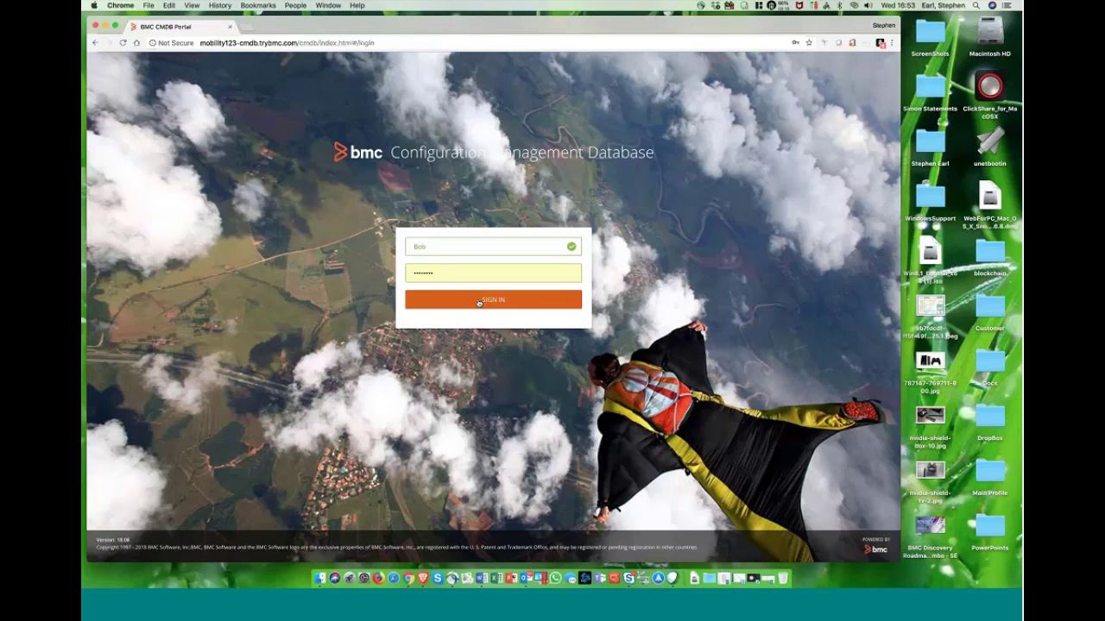
{"action": "left_click", "coordinate": [479, 301]}
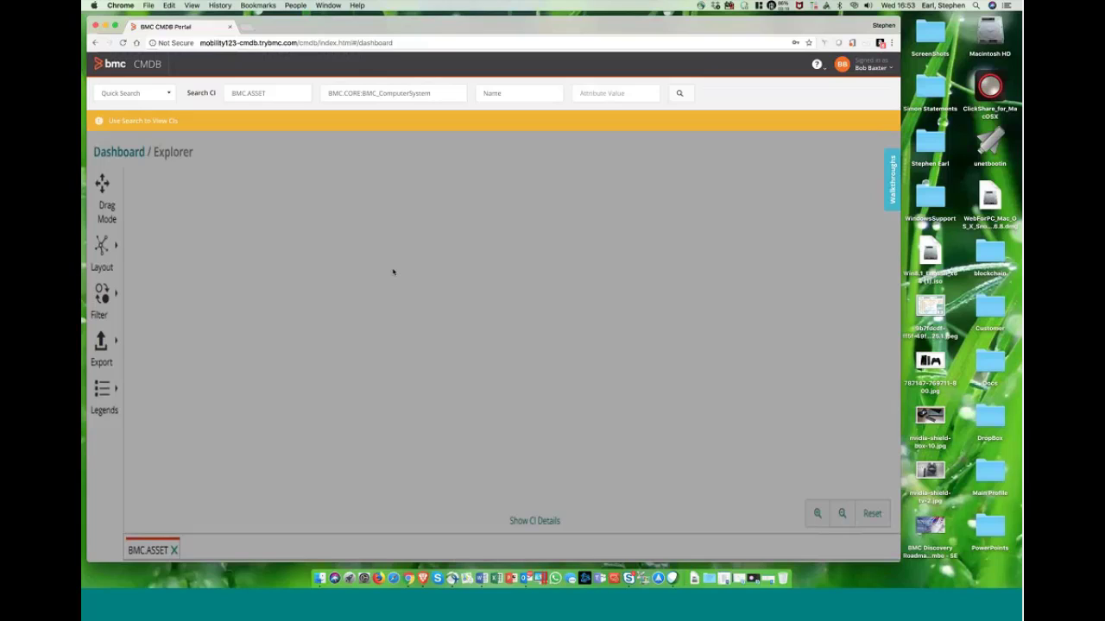
Search BMC.ASSET for CIs of the default BMC.CORE:BMC_ComputerSystem class, and for those of BMC.CORE:BMC_BusinessService.
{"action": "left_click", "coordinate": [688, 94]}
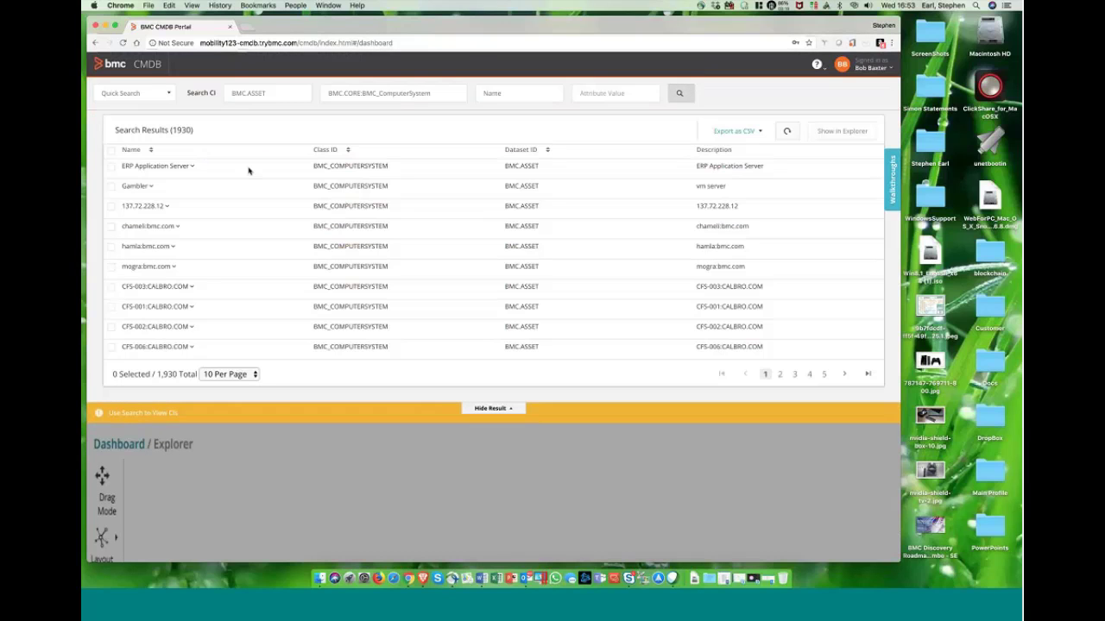
{"action": "triple_click", "coordinate": [424, 98]}
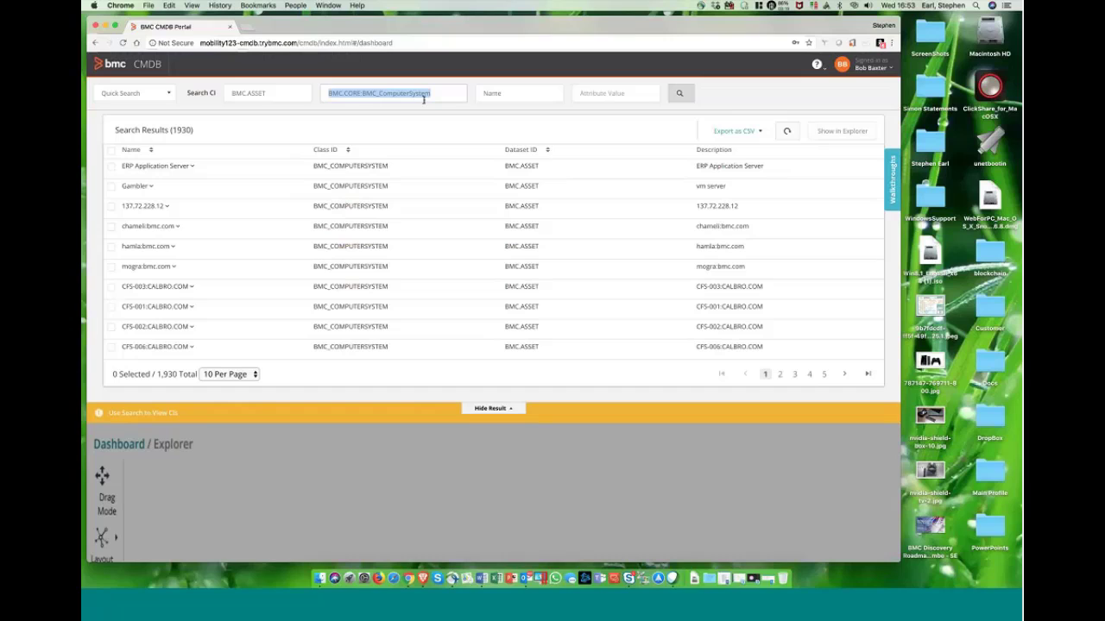
{"action": "type", "text": "busines"}
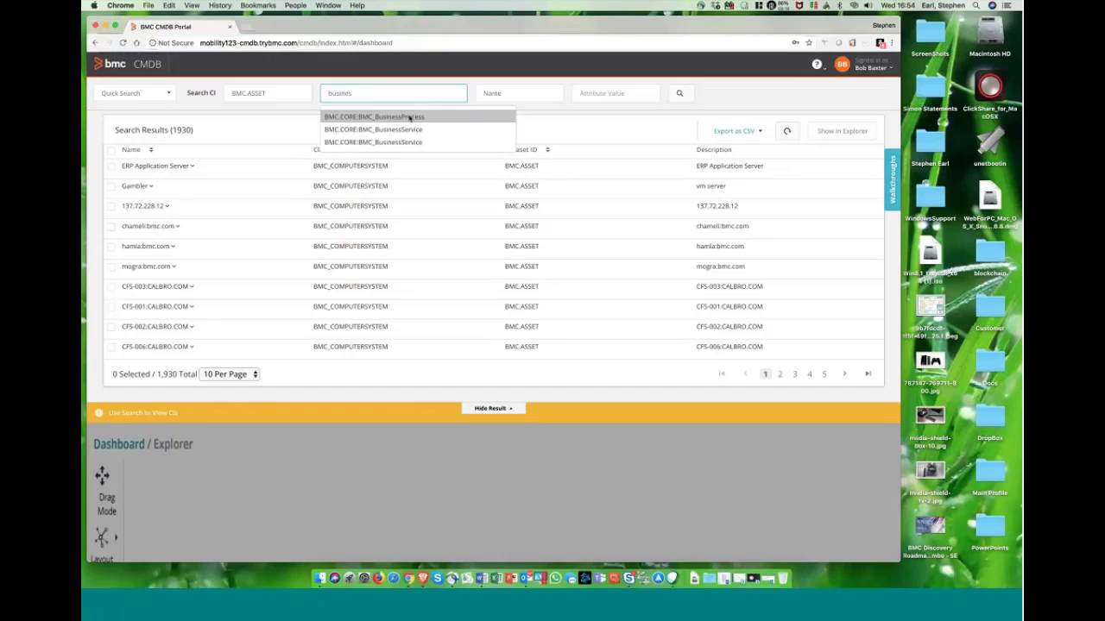
{"action": "left_click", "coordinate": [399, 130]}
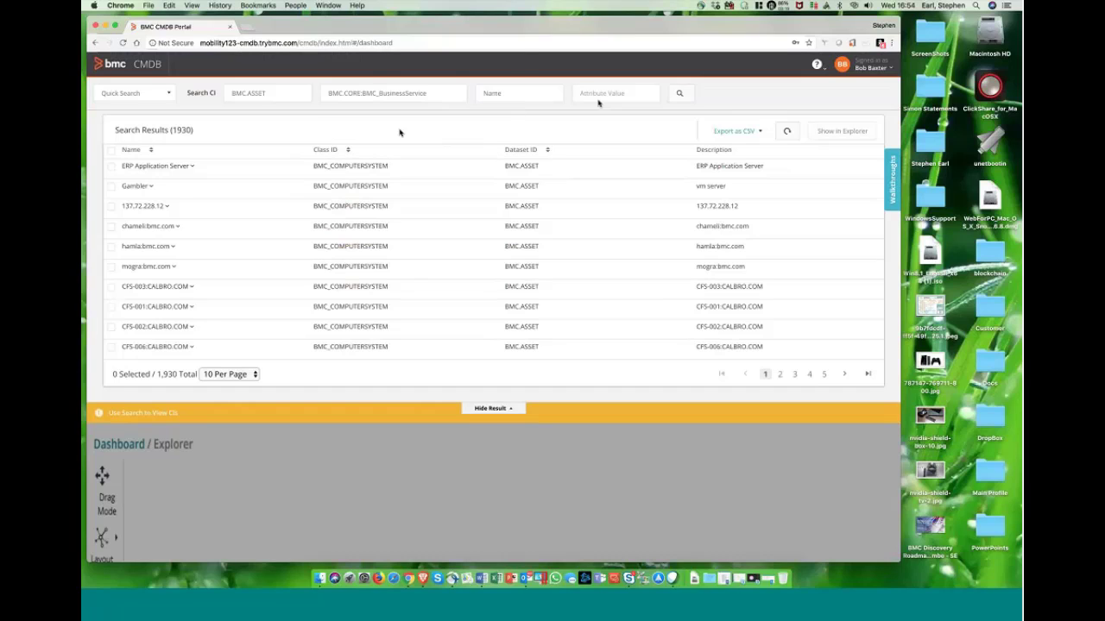
{"action": "left_click", "coordinate": [680, 98]}
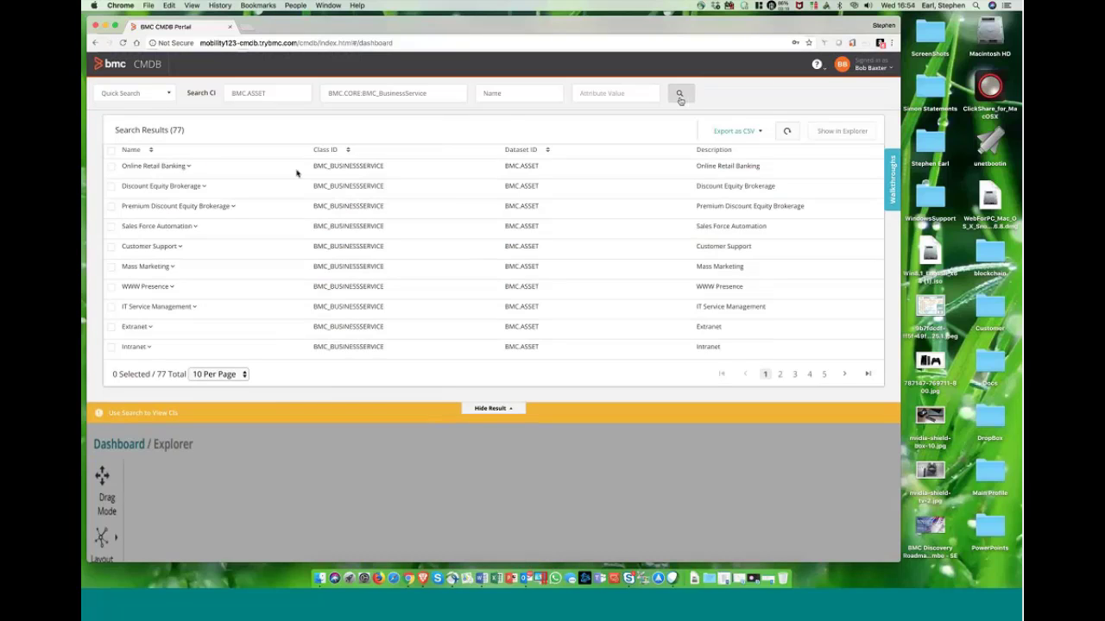
Show the Online Retail Banking service in Explorer, and load the Discount Equity Brokerage service there from the same search results.
{"action": "left_click", "coordinate": [111, 167]}
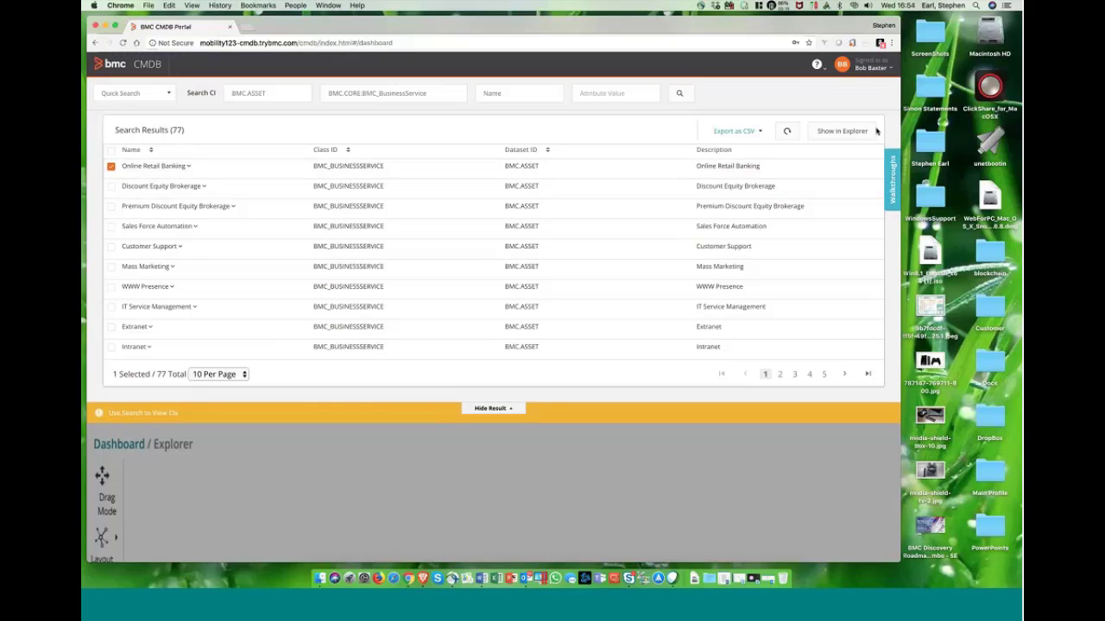
{"action": "left_click", "coordinate": [842, 132]}
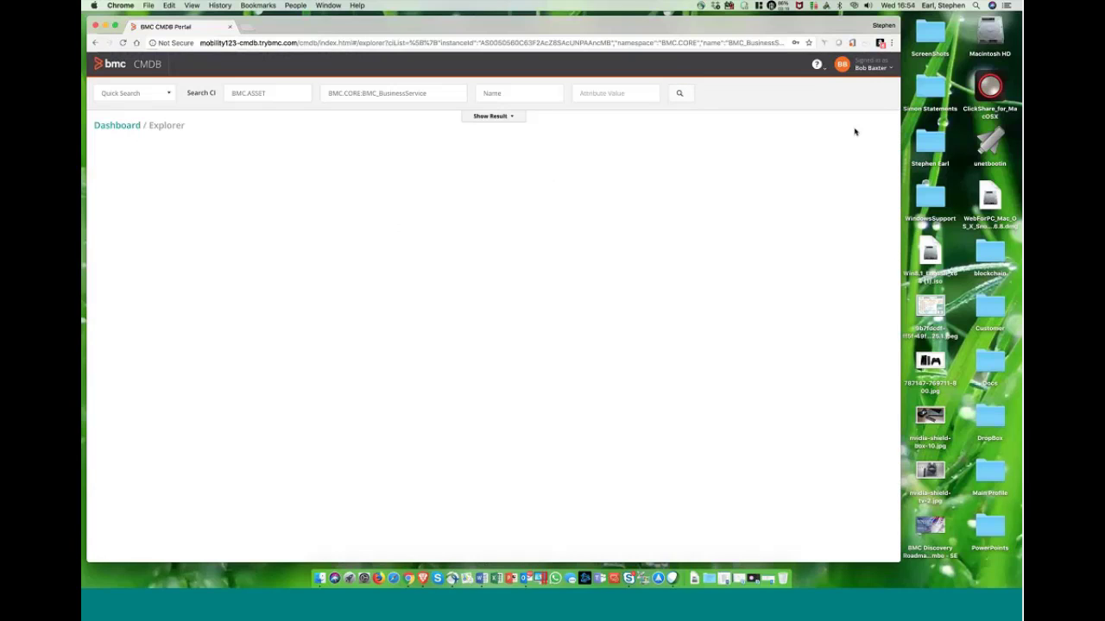
{"action": "left_click", "coordinate": [492, 116]}
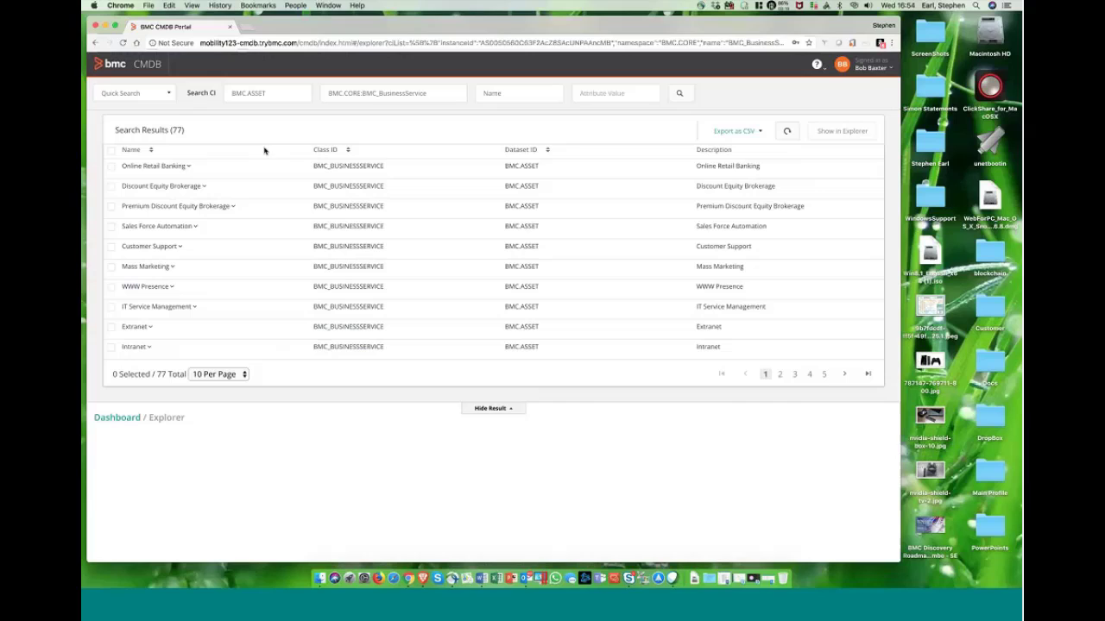
{"action": "left_click", "coordinate": [110, 189]}
{"action": "left_click", "coordinate": [820, 132]}
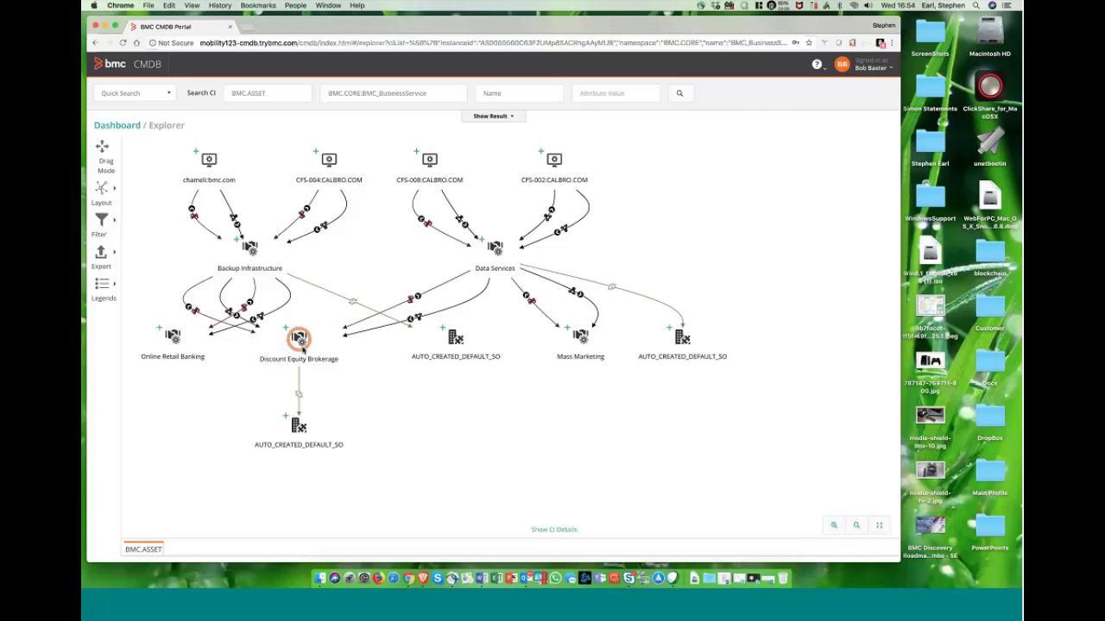
Open the CI details of Discount Equity Brokerage, look through its attributes and hide the details again.
{"action": "mouse_move", "coordinate": [301, 347]}
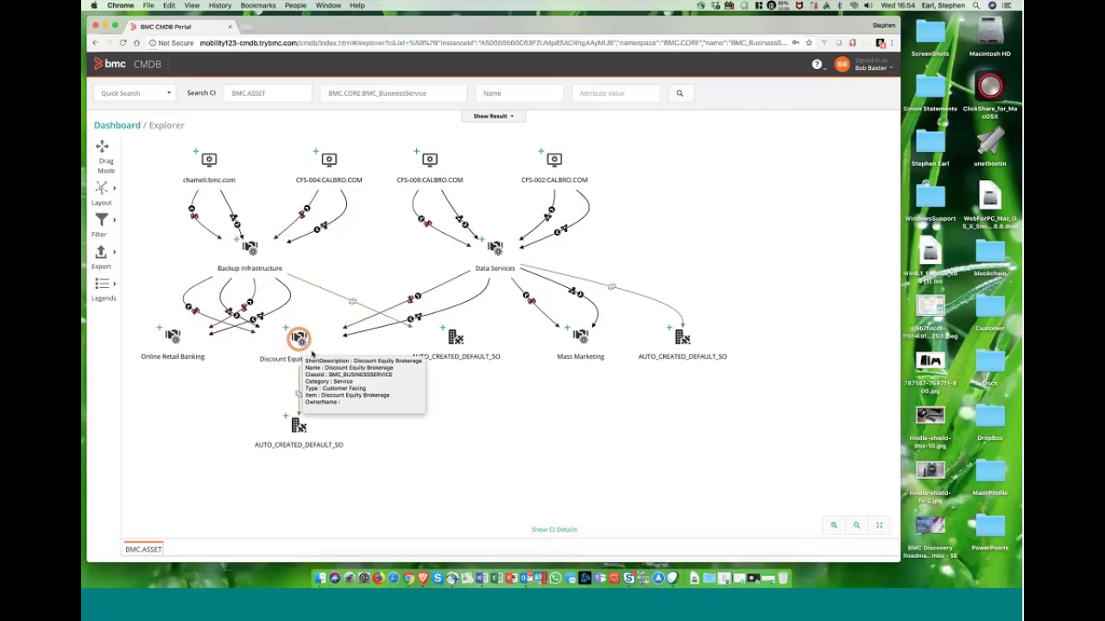
{"action": "left_click", "coordinate": [559, 531]}
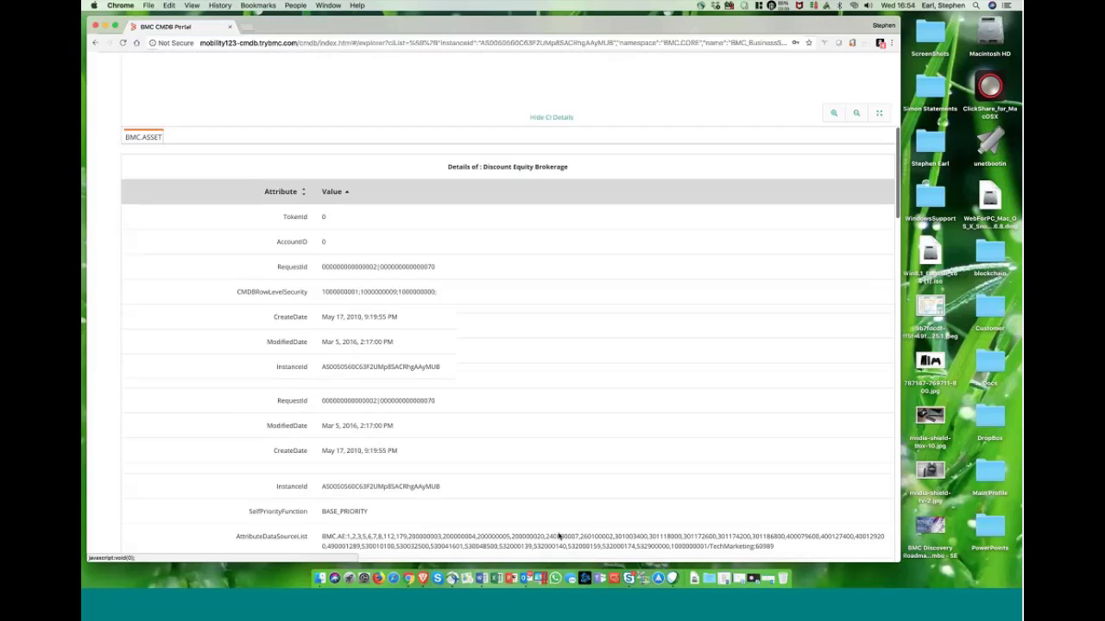
{"action": "scroll", "coordinate": [558, 536], "scroll_direction": "down", "scroll_amount": 10}
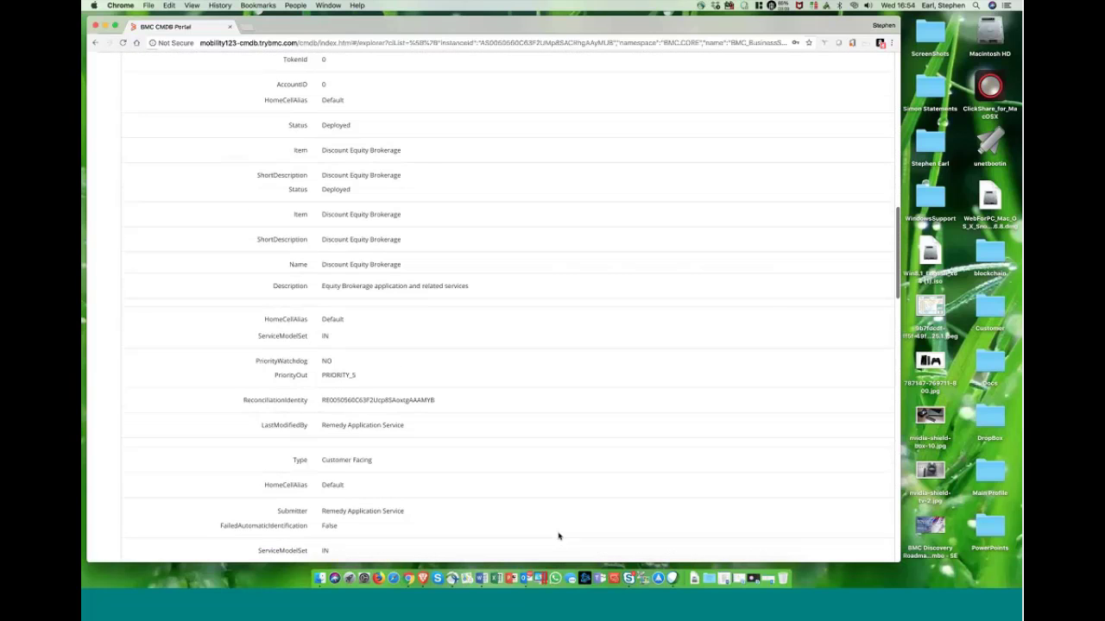
{"action": "scroll", "coordinate": [558, 535], "scroll_direction": "up", "scroll_amount": 15}
{"action": "left_click", "coordinate": [560, 529]}
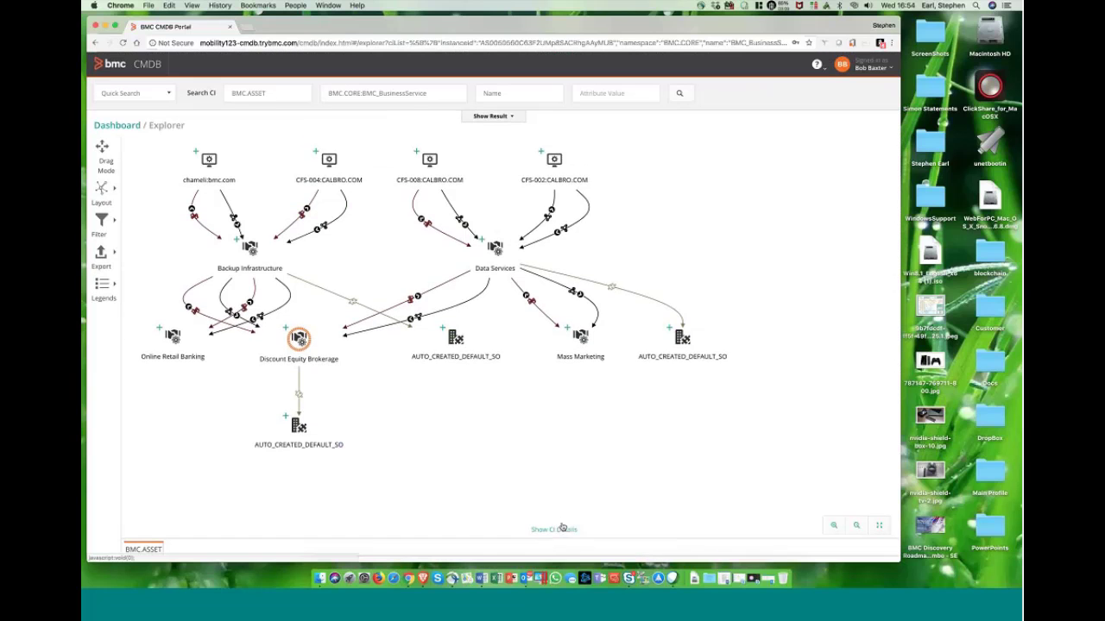
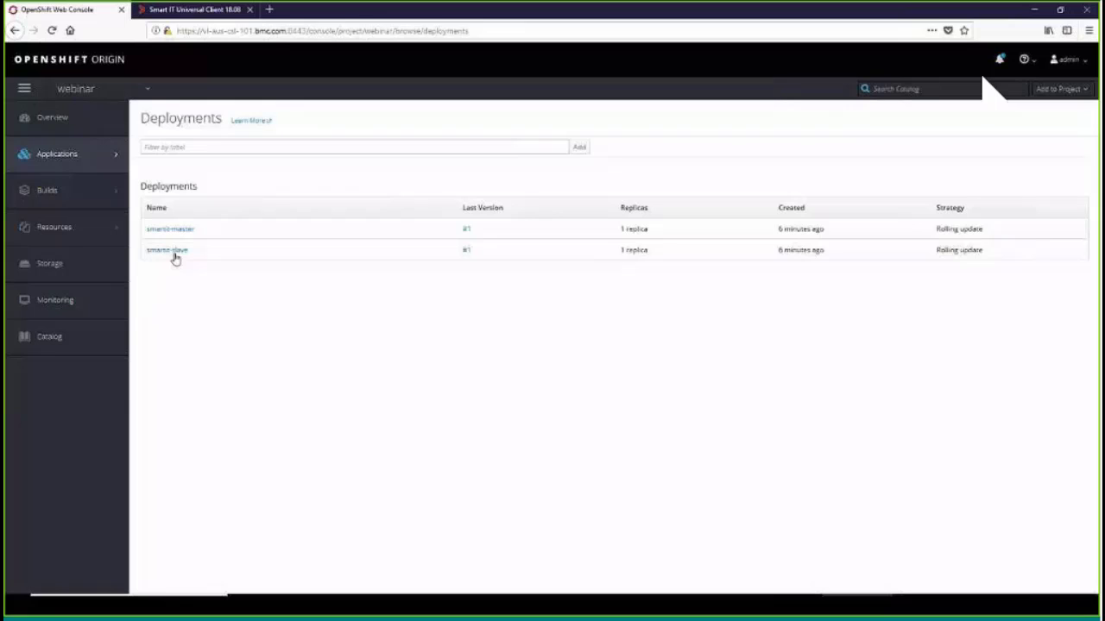
In the OpenShift web console, open the smartit-slave deployment's replica set and scale it up to 2 pods.
{"action": "left_click", "coordinate": [168, 250]}
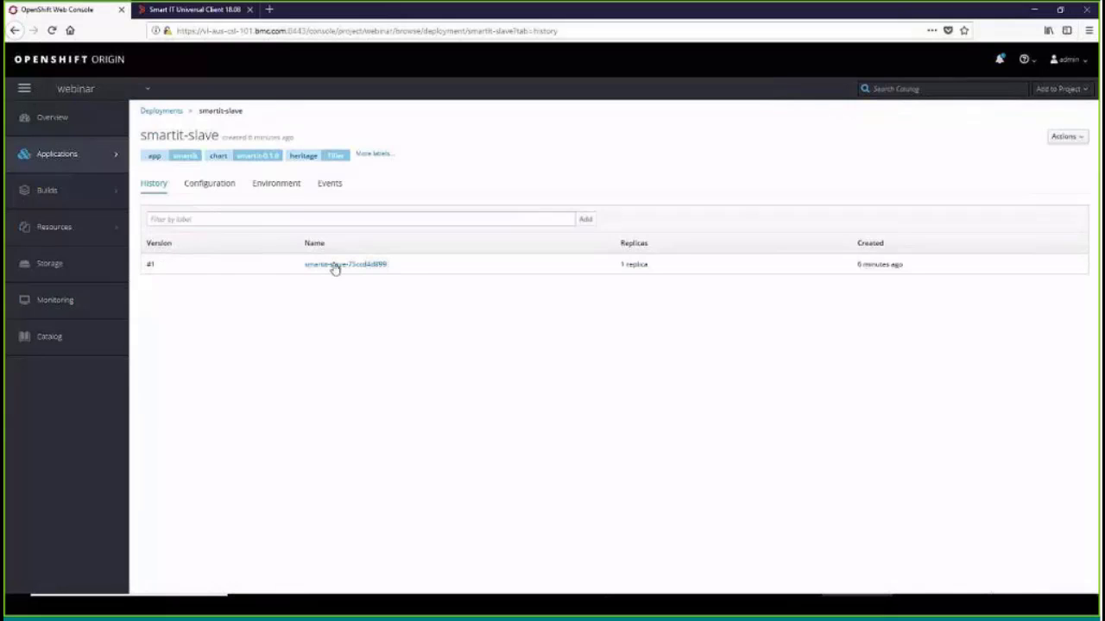
{"action": "left_click", "coordinate": [334, 267]}
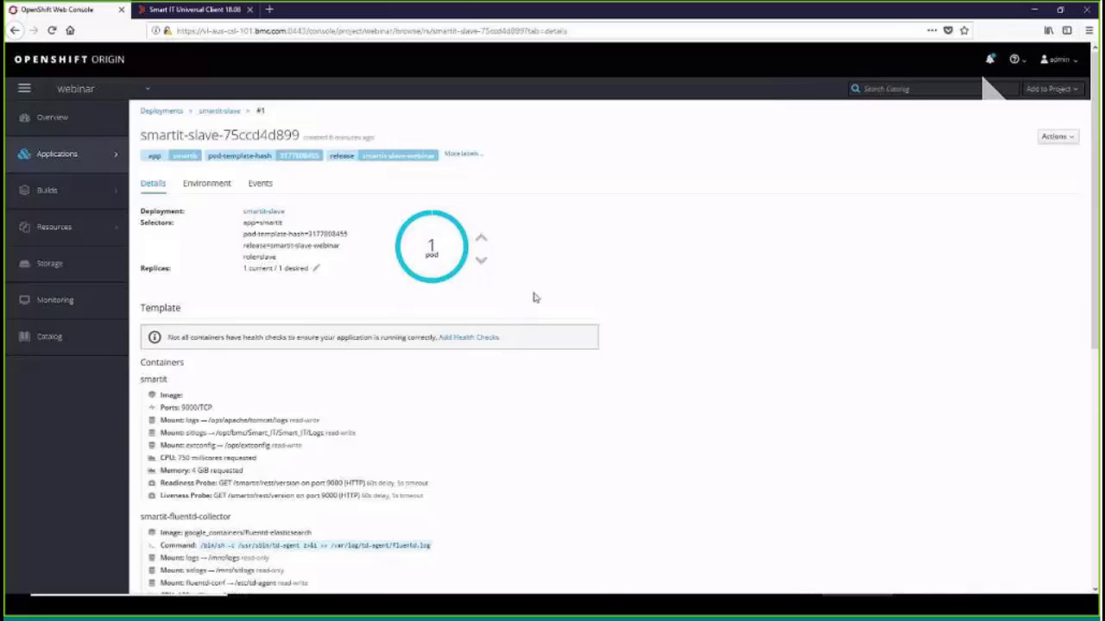
{"action": "left_click", "coordinate": [481, 243]}
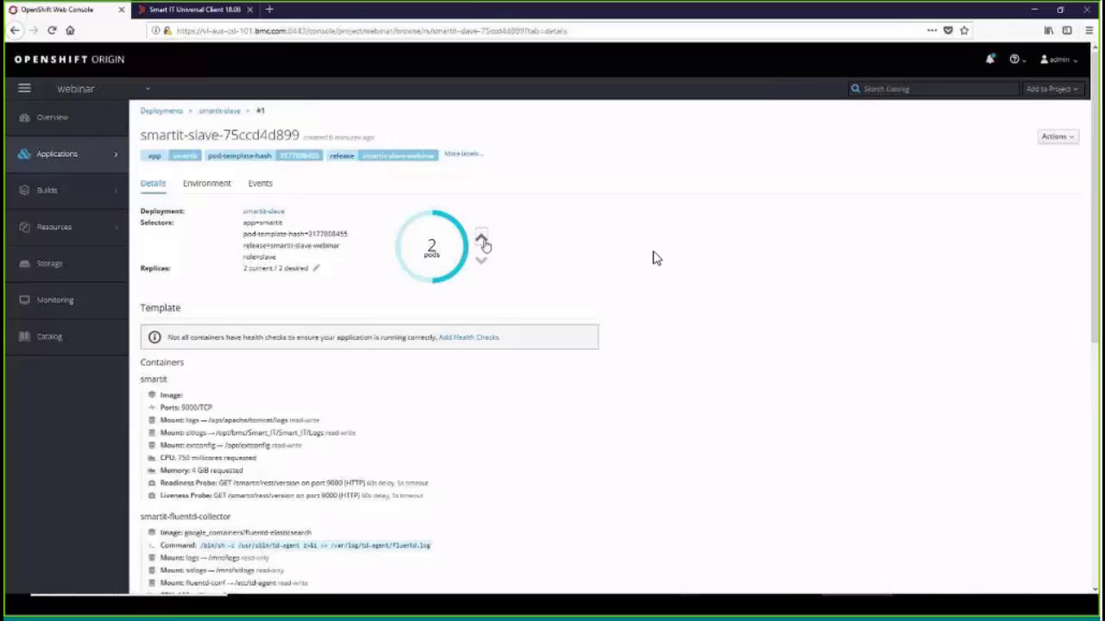
Switch to the MobaXterm terminal and list the pods with "oc get pods".
{"action": "mouse_move", "coordinate": [715, 606]}
{"action": "key", "text": "alt+Tab"}
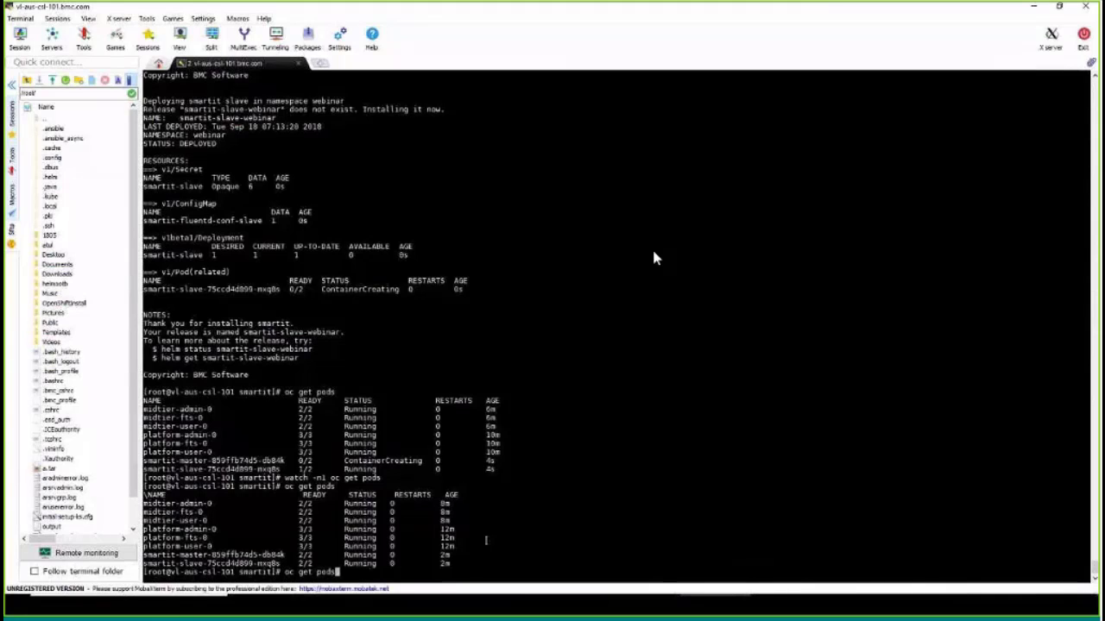
{"action": "key", "text": "Return"}
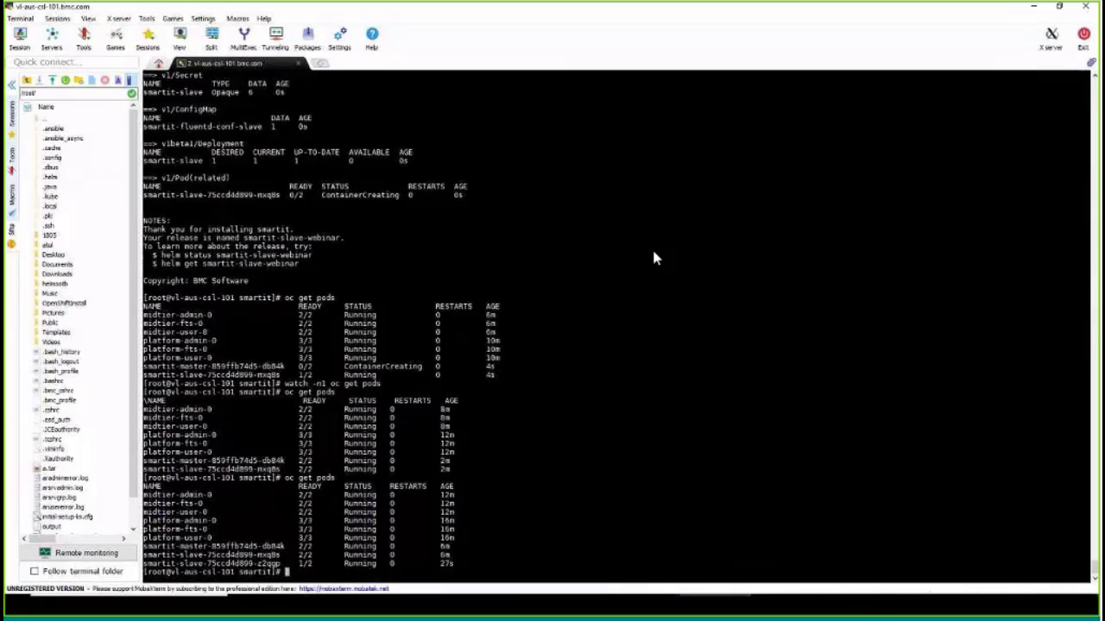
Return to the OpenShift console to reopen the smartit-slave replica set, and list the pods again in the MobaXterm terminal.
{"action": "key", "text": "alt+Tab"}
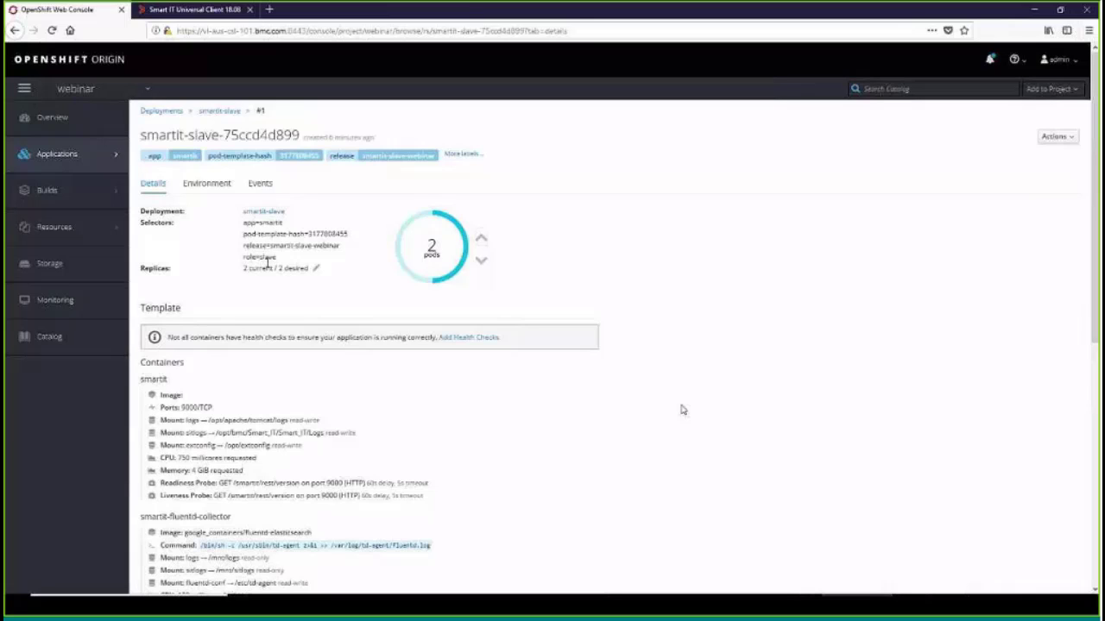
{"action": "left_click", "coordinate": [229, 110]}
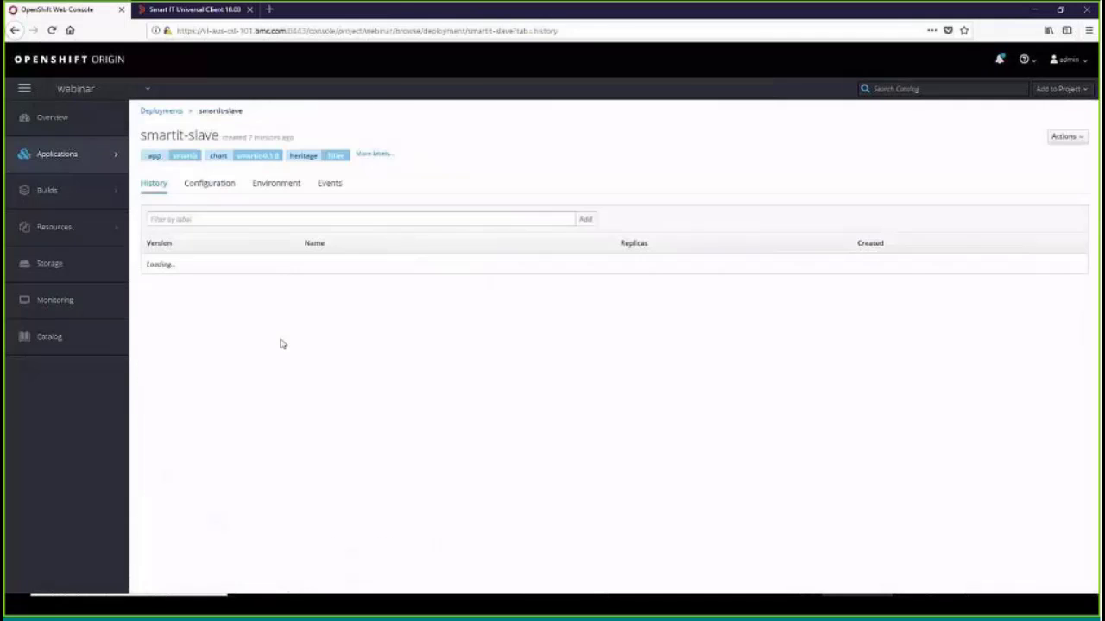
{"action": "left_click", "coordinate": [336, 266]}
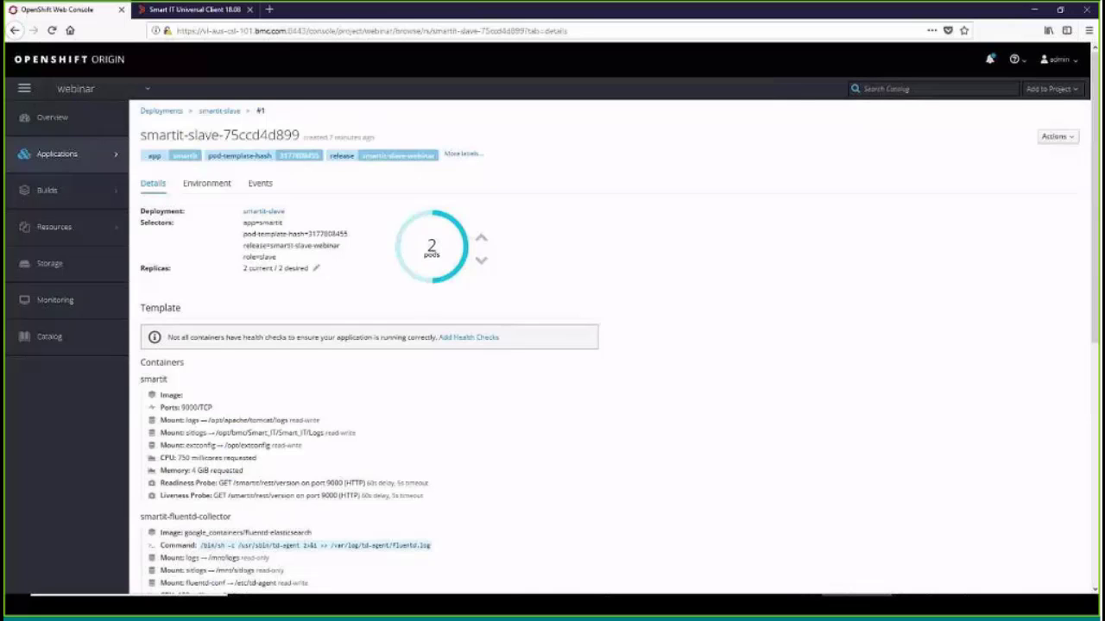
{"action": "left_click", "coordinate": [699, 593]}
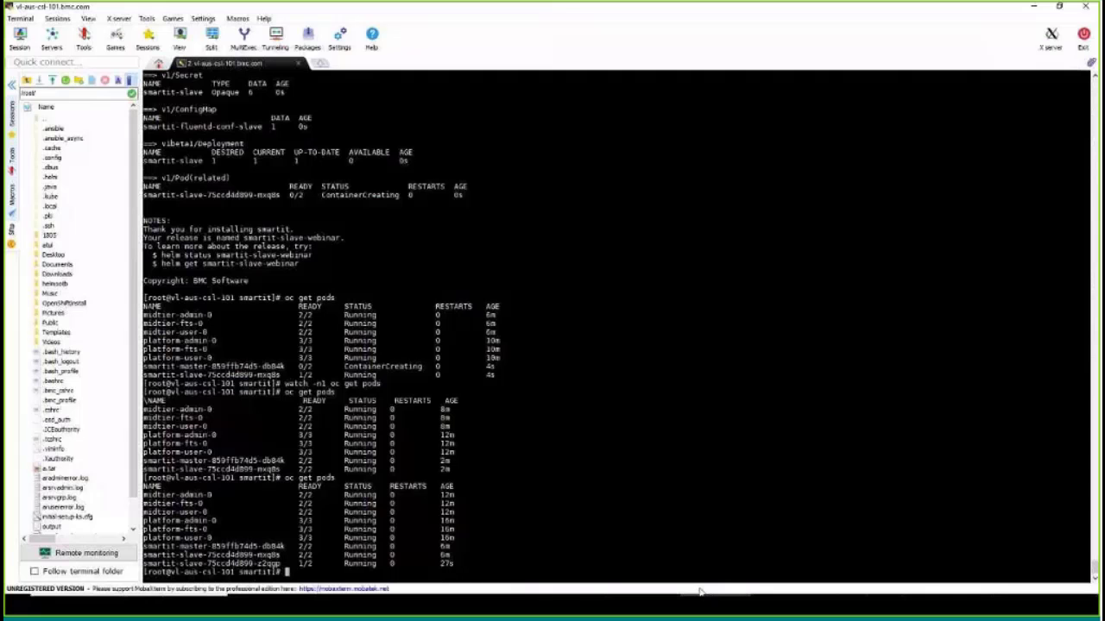
{"action": "key", "text": "Up"}
{"action": "key", "text": "Return"}
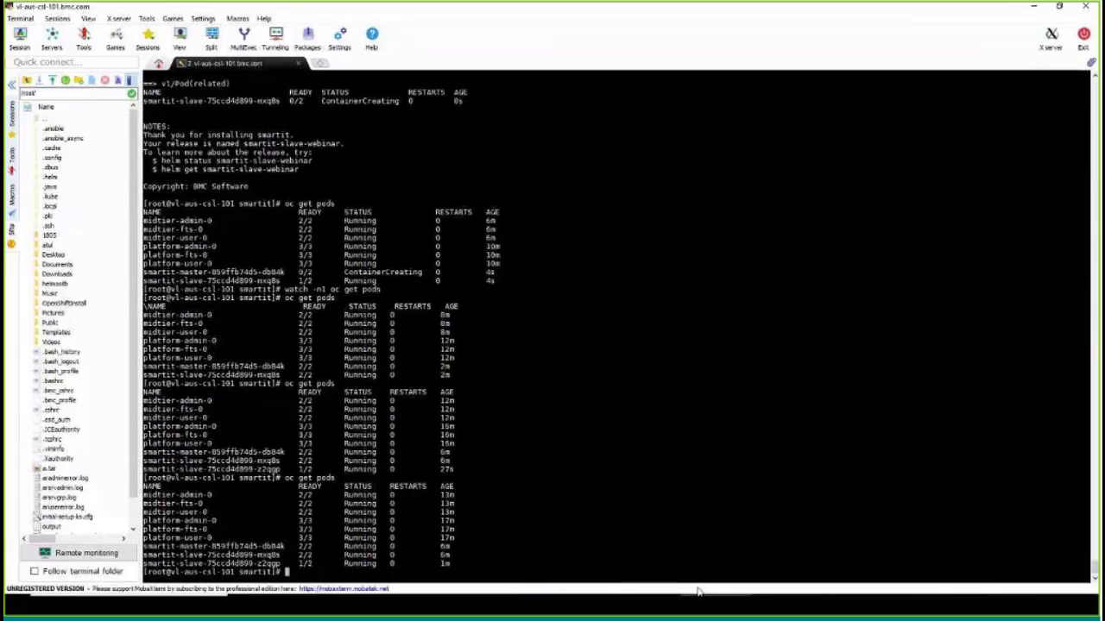
Check the replica set's pod status in the OpenShift console and rerun "oc get pods" in the MobaXterm terminal.
{"action": "key", "text": "alt+Tab"}
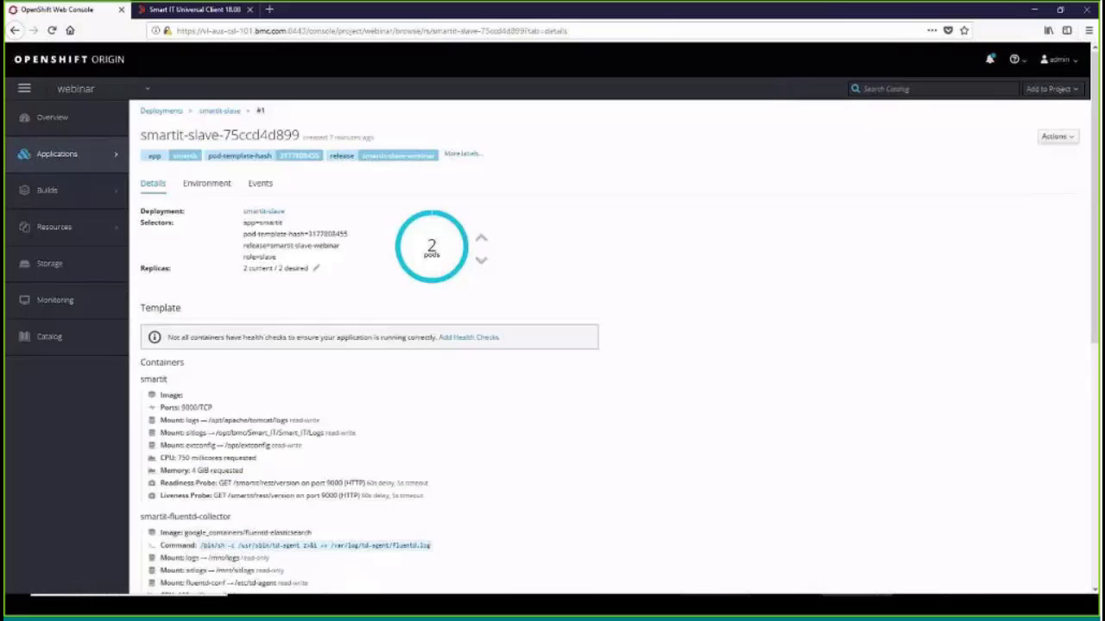
{"action": "key", "text": "alt+Tab"}
{"action": "key", "text": "Up"}
{"action": "key", "text": "Return"}
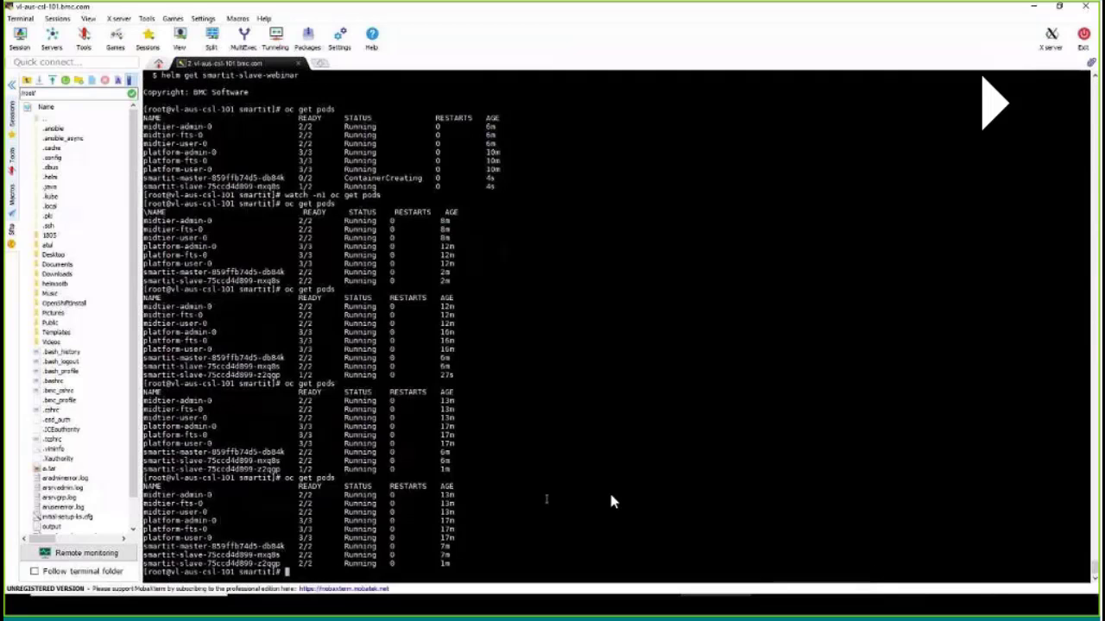
Run "oc get svc" and examine the listed services with their cluster IPs and ports.
{"action": "type", "text": "oc get"}
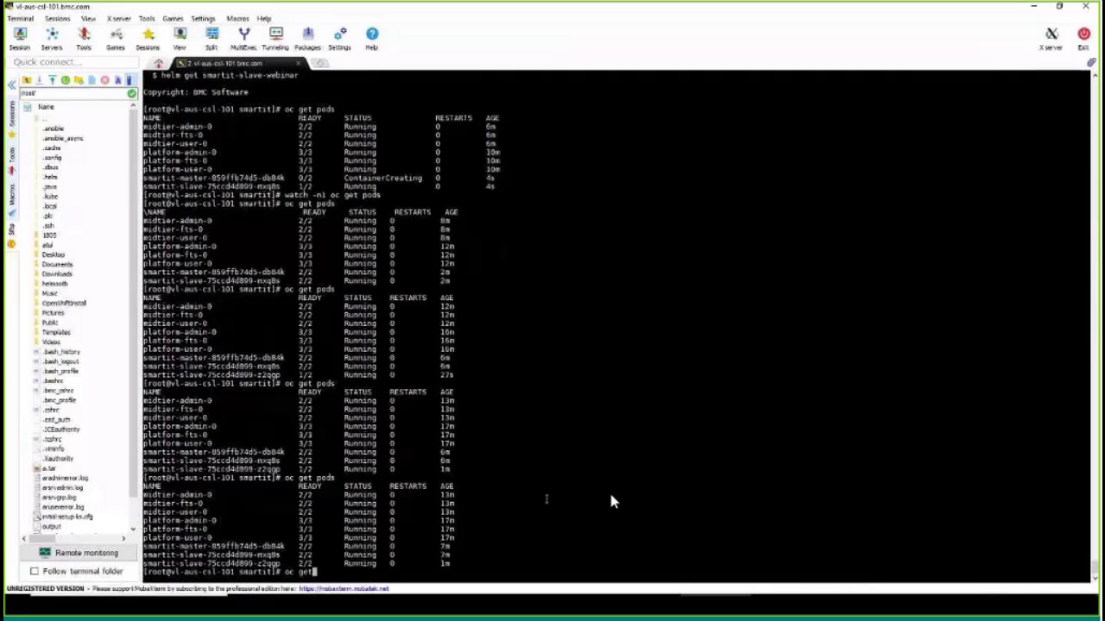
{"action": "type", "text": " svc"}
{"action": "key", "text": "Return"}
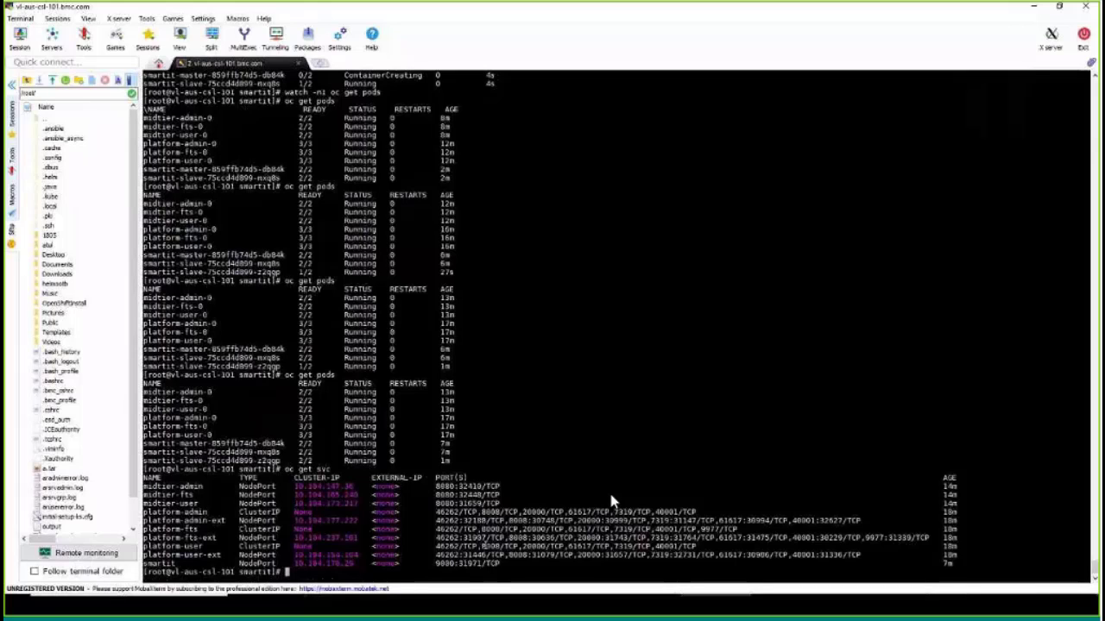
{"action": "mouse_move", "coordinate": [389, 548]}
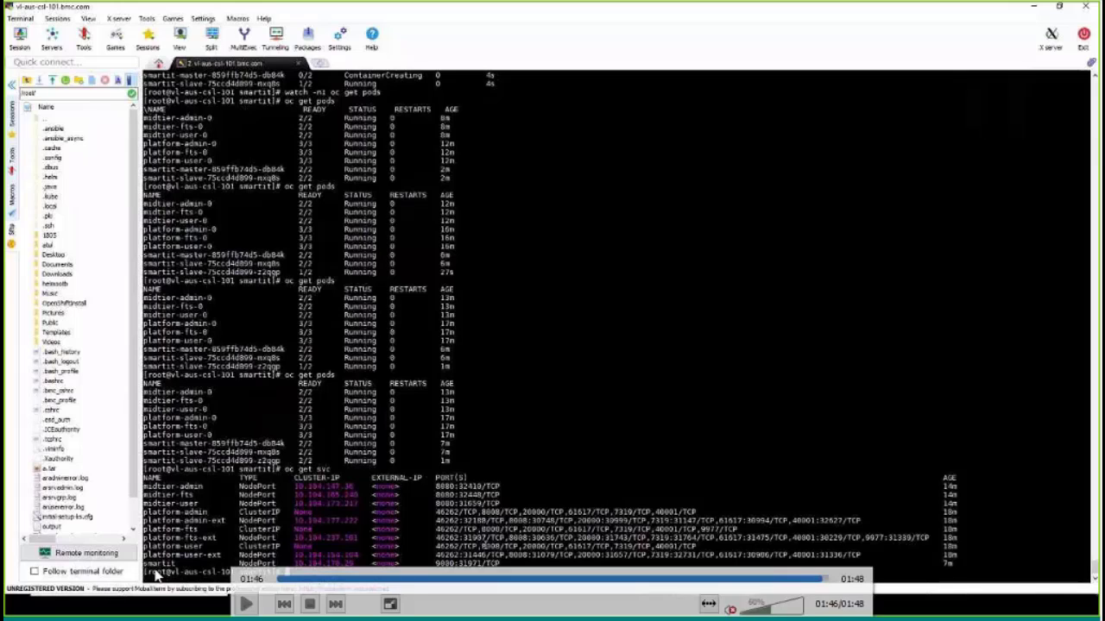